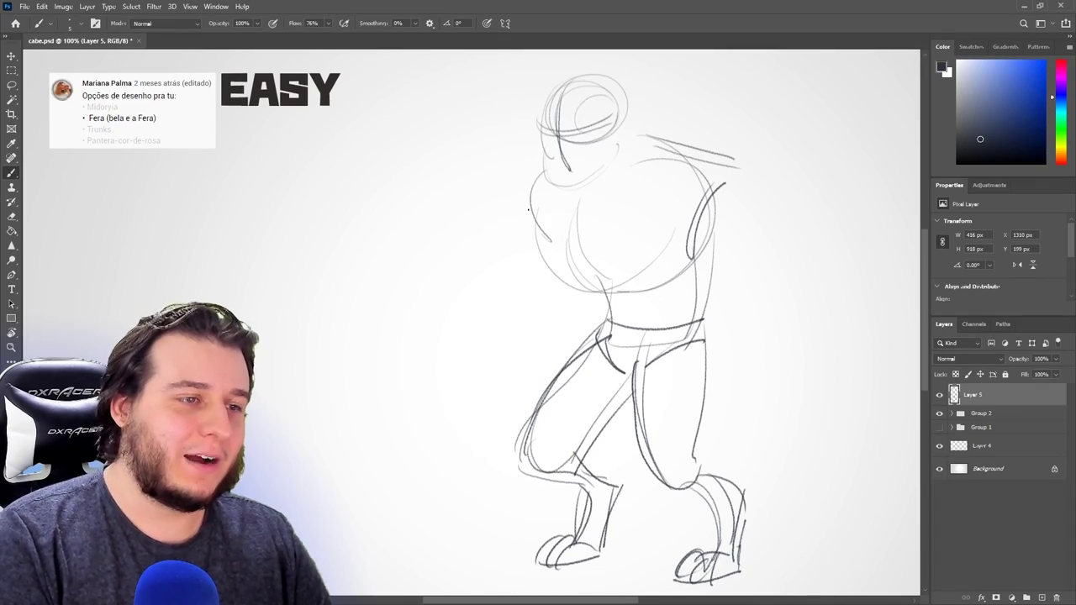
Sketch the torso's rib and waist lines and rough in the nearer arm with its bulky forearm and large fist.
drag(521, 174, 605, 323)
drag(579, 277, 697, 257)
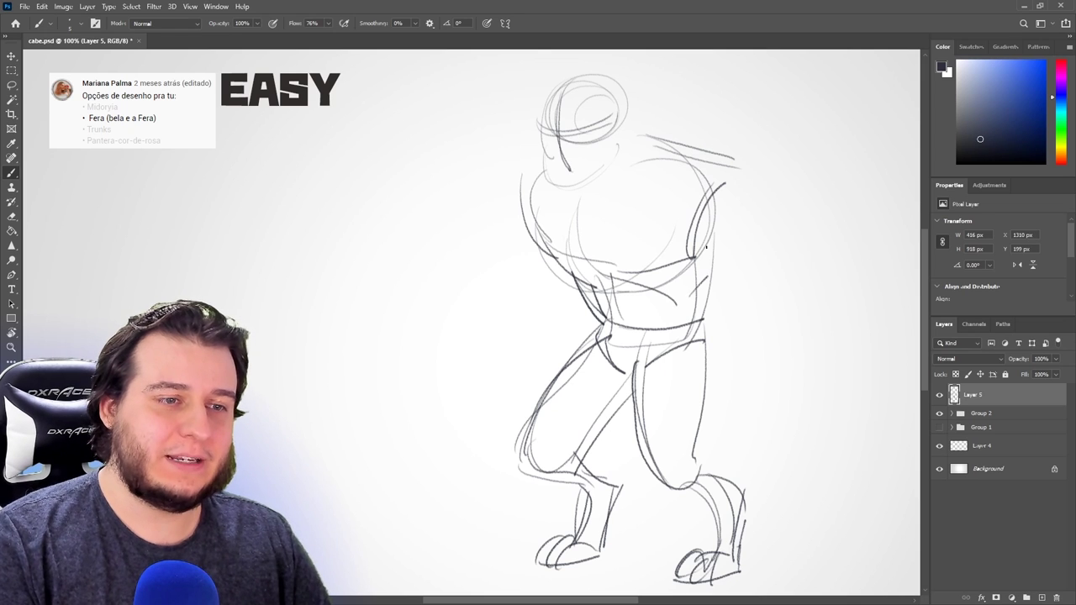
mouse_move(770, 179)
mouse_down()
mouse_move(803, 316)
mouse_move(787, 393)
mouse_up()
drag(742, 309, 738, 400)
drag(735, 401, 777, 414)
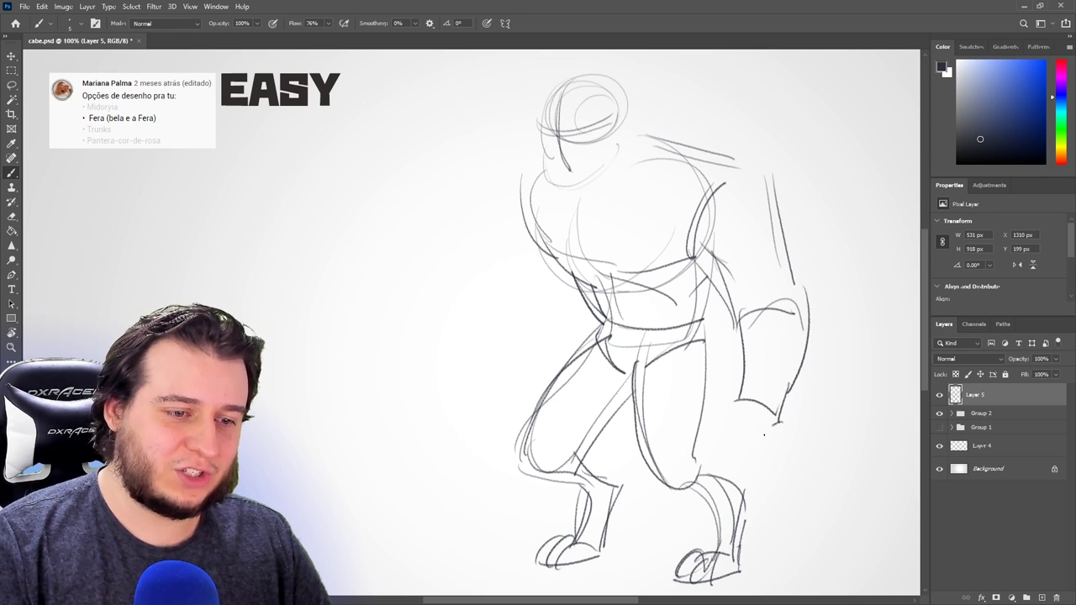
drag(692, 420, 755, 456)
Sketch the farther shoulder, arm, forearm and rounded fist, erasing the overlapping lines at the shoulder.
drag(551, 158, 498, 176)
key(e)
mouse_move(482, 182)
mouse_down()
mouse_move(467, 264)
mouse_move(538, 244)
mouse_up()
key(b)
drag(507, 165, 481, 291)
drag(545, 258, 528, 299)
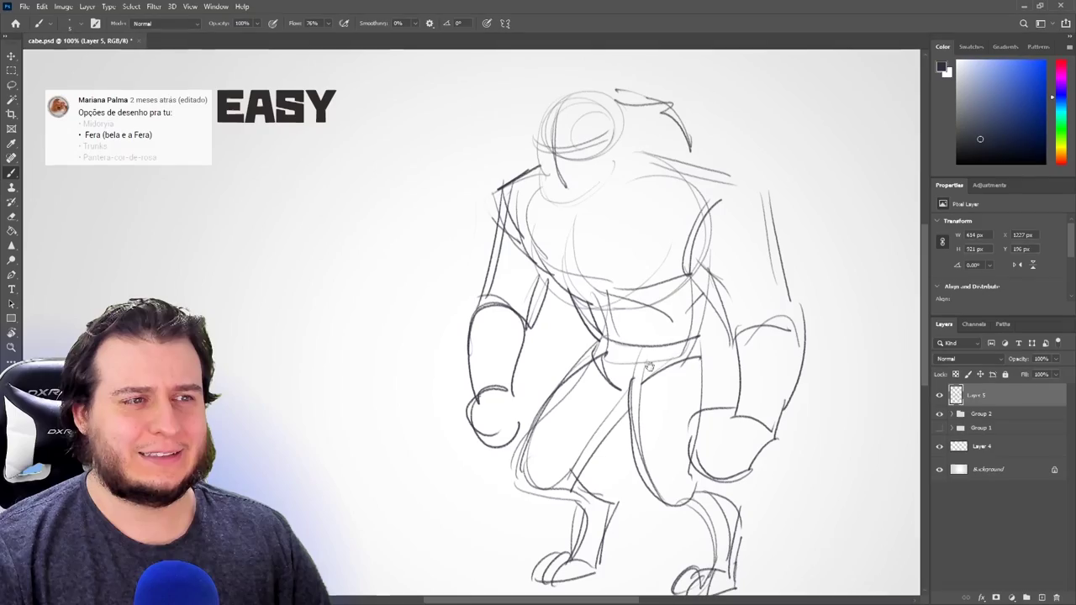
drag(598, 102, 607, 71)
mouse_move(609, 70)
mouse_down()
mouse_move(619, 87)
mouse_move(607, 117)
mouse_up()
drag(545, 74, 542, 123)
drag(544, 76, 557, 99)
key(ctrl+z)
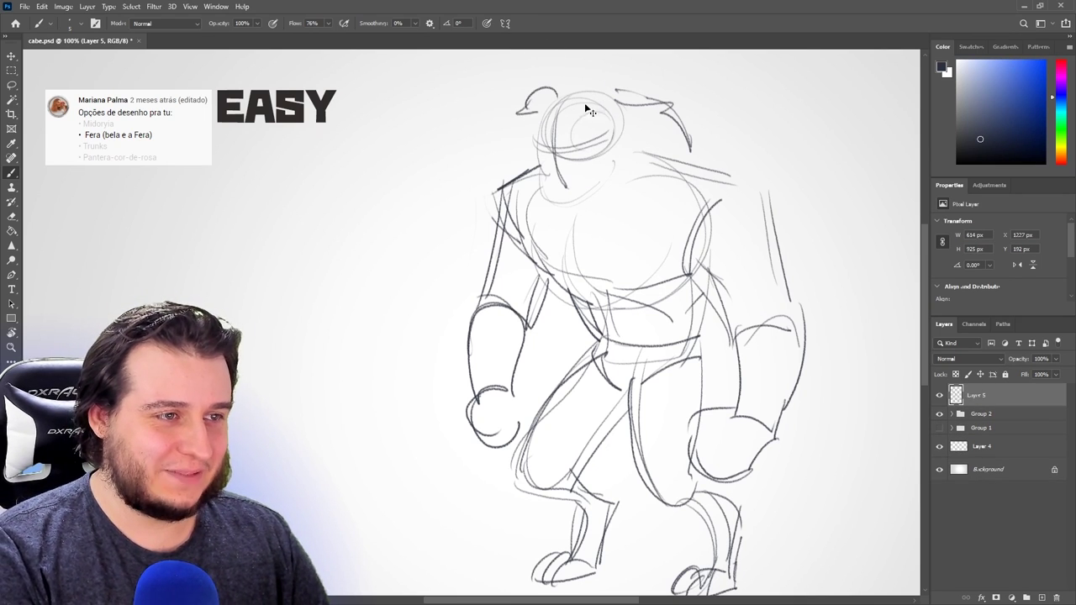
key(ctrl+z)
Fade the construction lines with the Eraser and draw the beast's frowning brows, eyes, dark nose and cheek fur.
key(e)
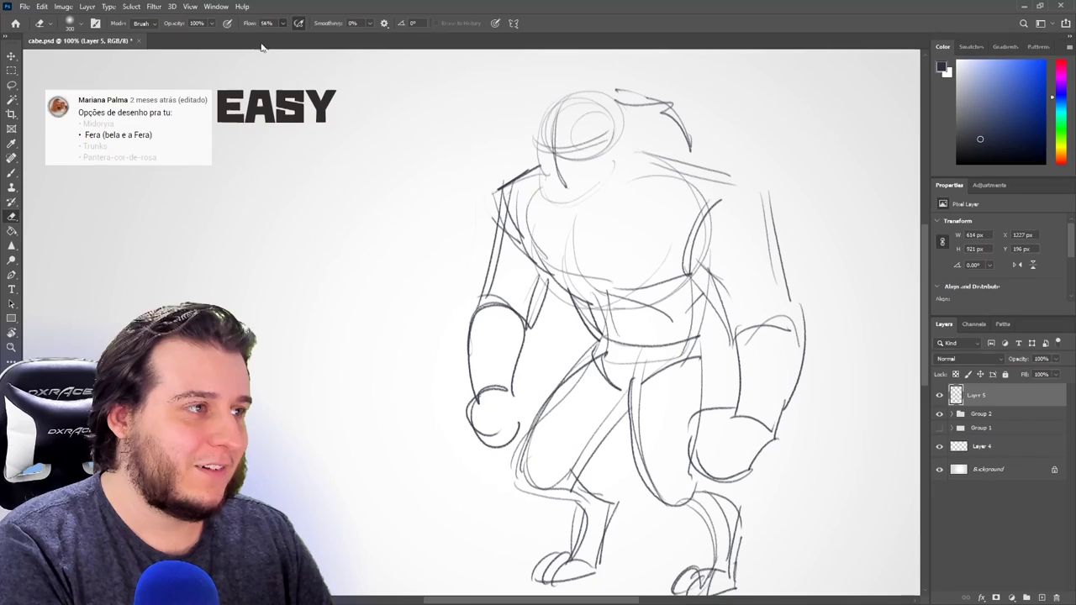
key(b)
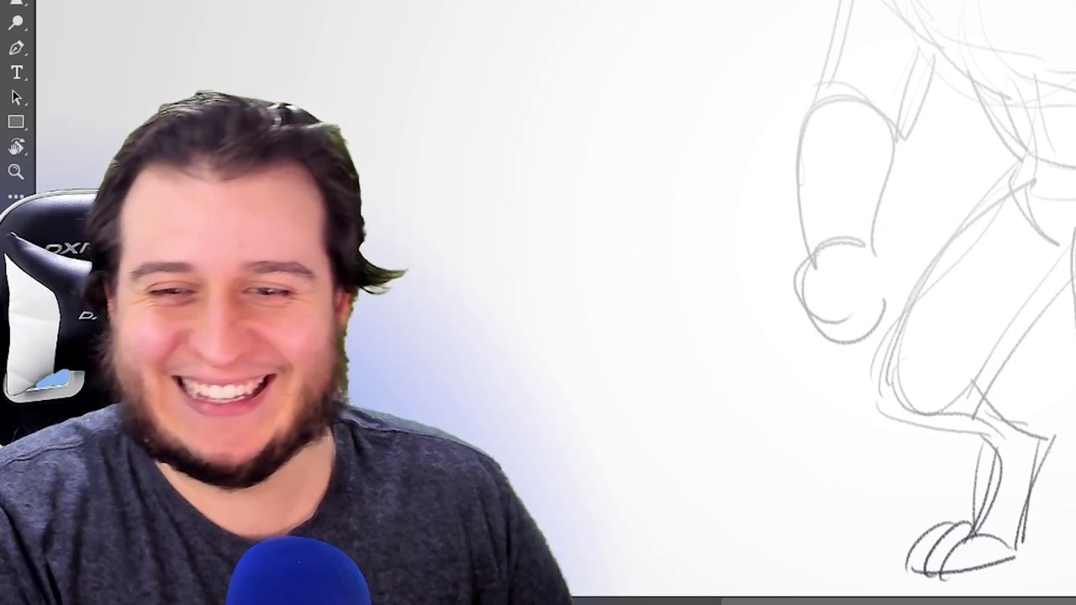
drag(562, 137, 569, 145)
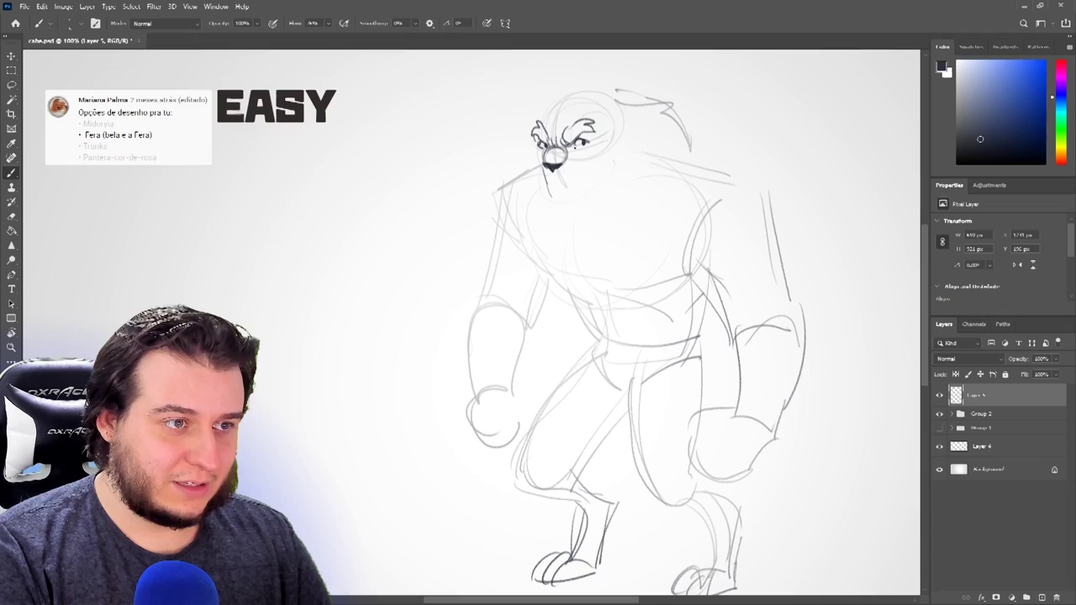
drag(573, 144, 583, 149)
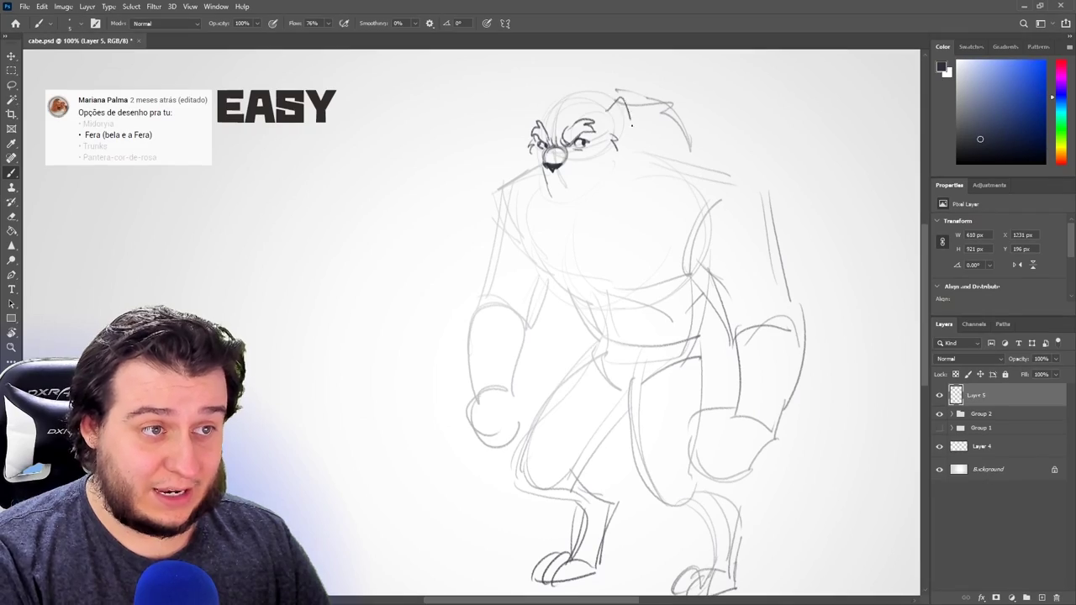
drag(632, 124, 622, 145)
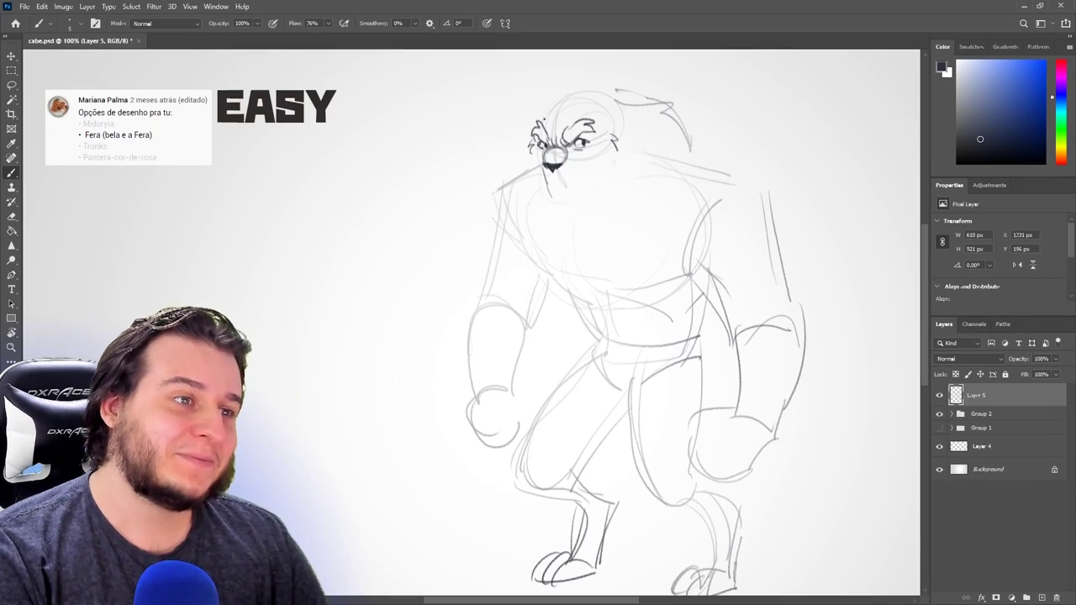
Draw the tufted fringe above the forehead and a jagged mane outline behind the head.
drag(554, 112, 540, 104)
drag(562, 95, 668, 136)
key(ctrl+z)
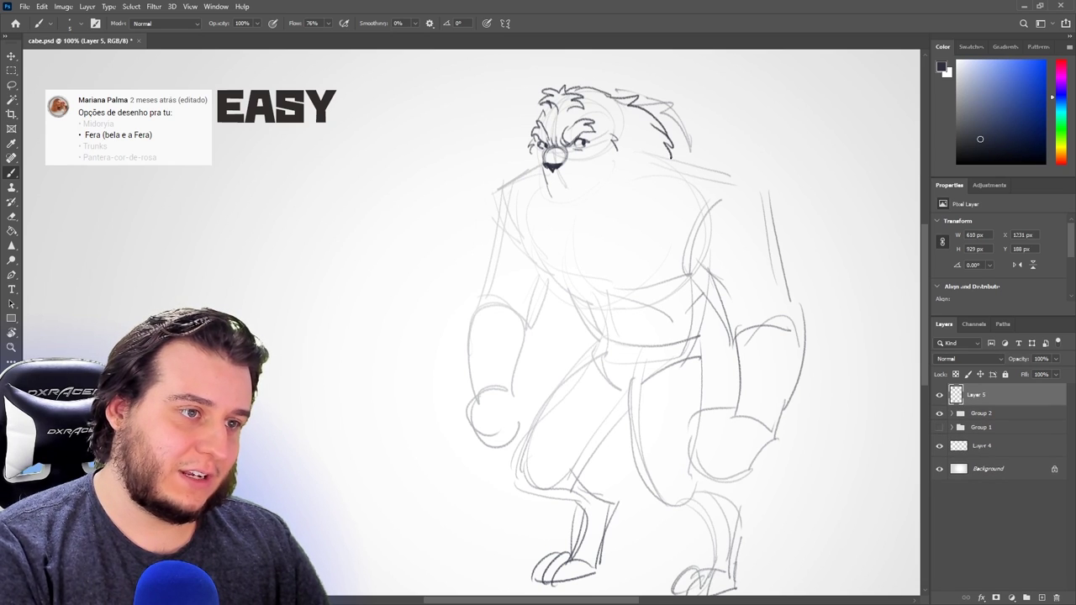
Erase the jagged mane lines and redraw the mane as a smoother curve behind the head, adding a tuft at the nape.
key(e)
key([)
key([)
key([)
key([)
drag(626, 116, 660, 117)
key(b)
drag(609, 93, 654, 99)
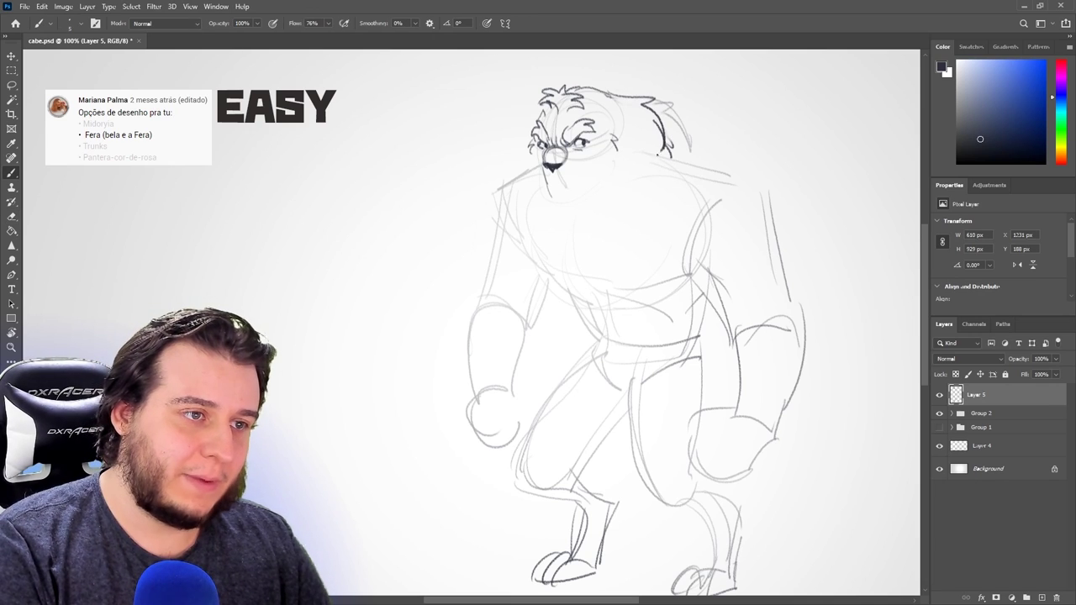
drag(697, 149, 698, 165)
Clean up the old mane lines and draw the curved horns and pointed ears on the head.
key(e)
mouse_move(686, 120)
mouse_down()
mouse_move(627, 100)
mouse_move(624, 111)
mouse_up()
key(b)
key(e)
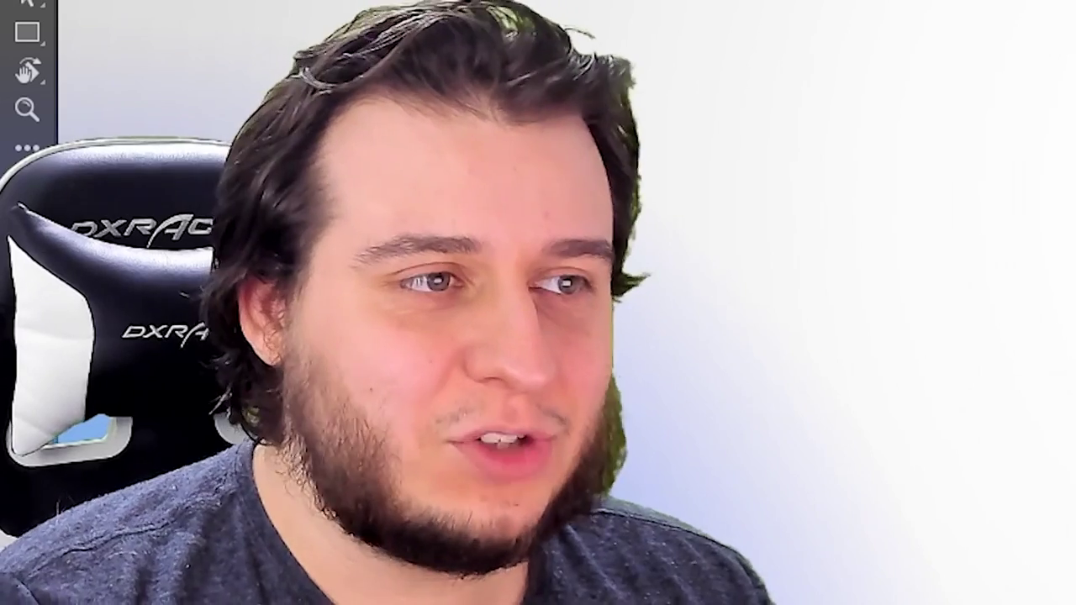
key(b)
drag(514, 102, 549, 86)
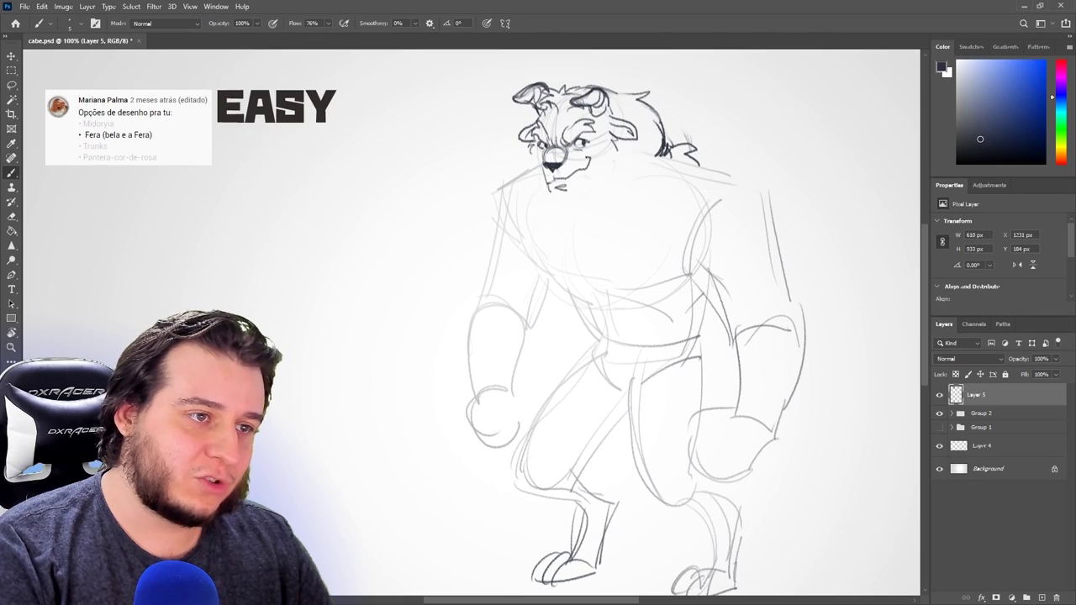
Erase the first jaw line and draw the pointed chin beard with a thick fur collar around the jaw.
key(e)
key(b)
drag(554, 178, 571, 177)
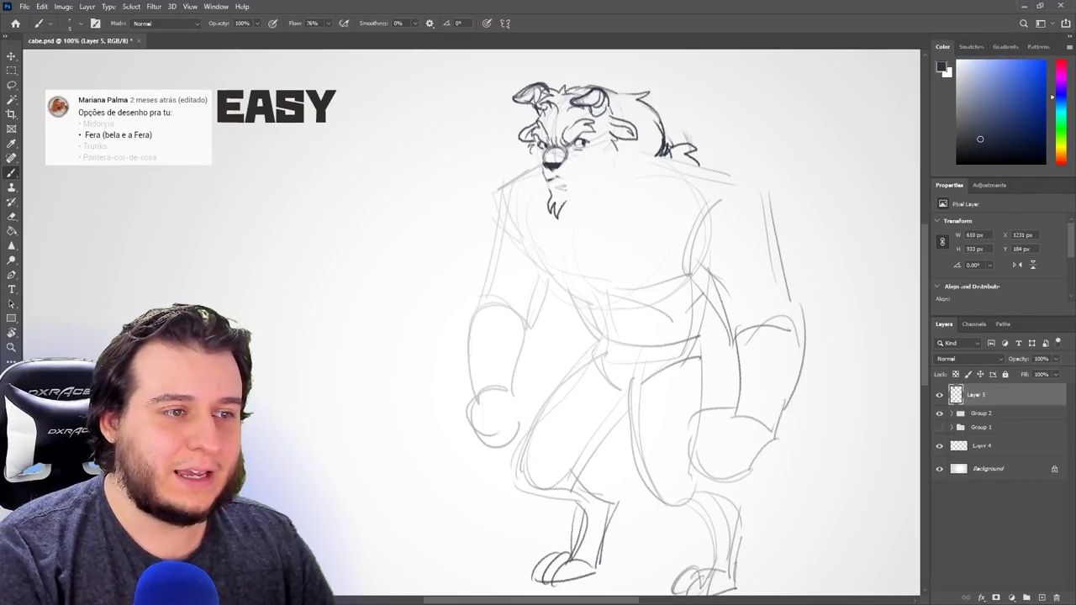
drag(538, 187, 558, 232)
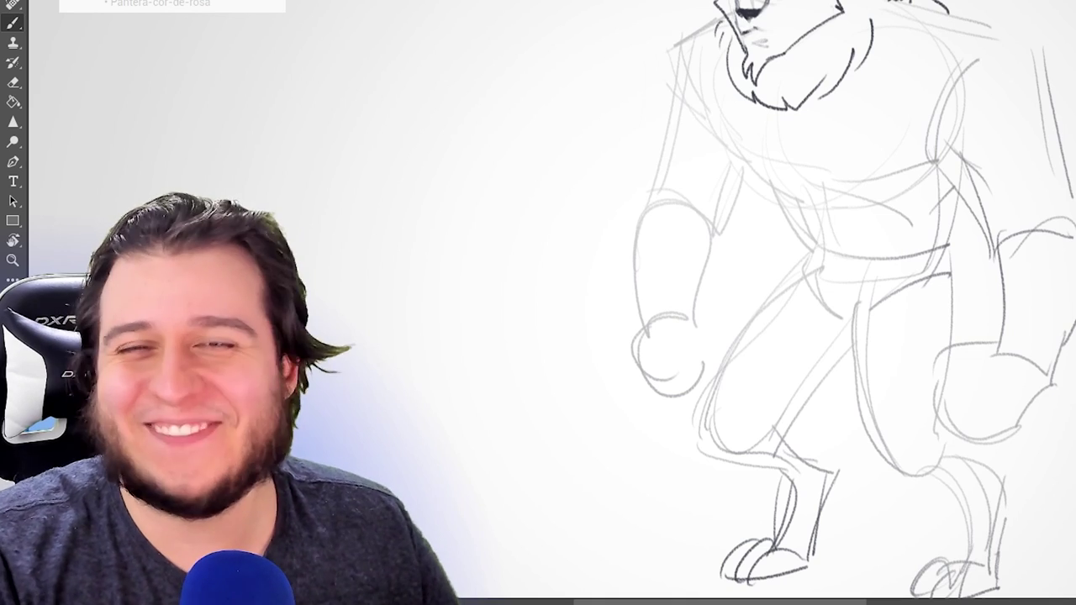
Erase the muzzle lines and redraw the nose and a wide mouth with a lower fang.
key(e)
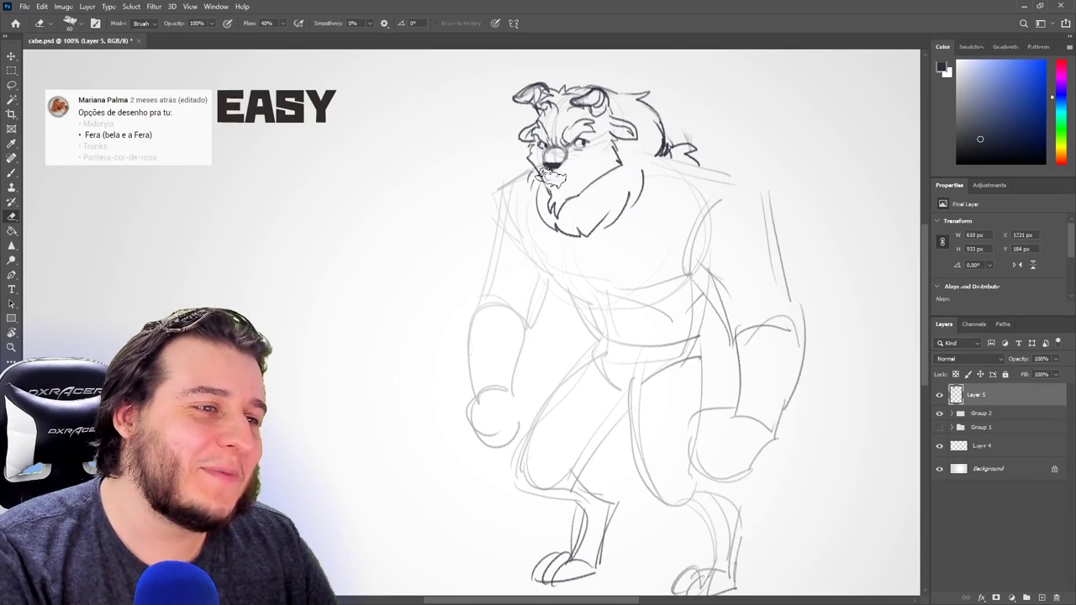
key(b)
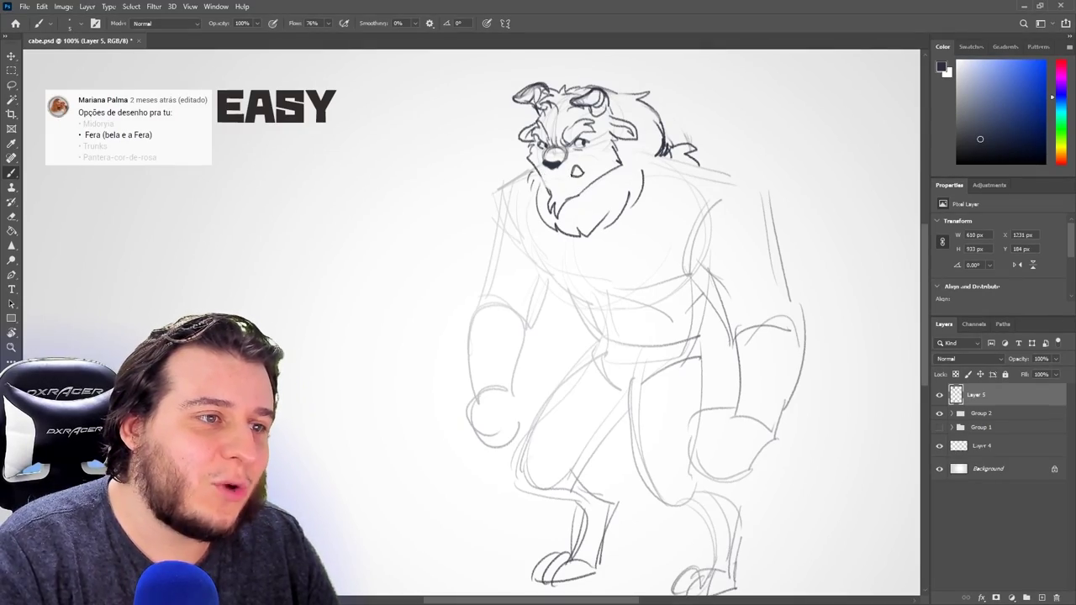
key(e)
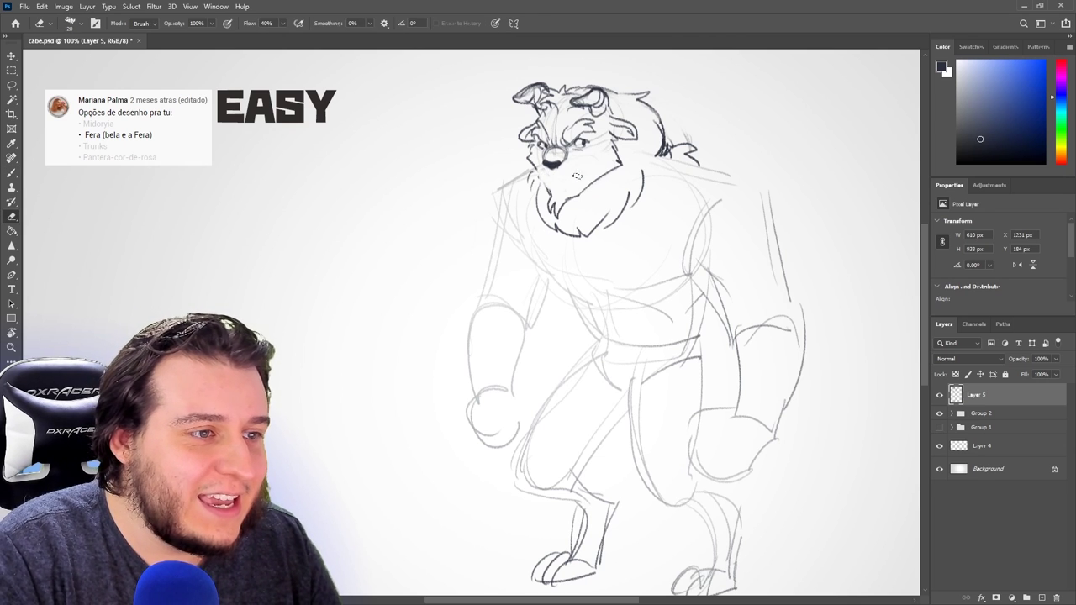
key(b)
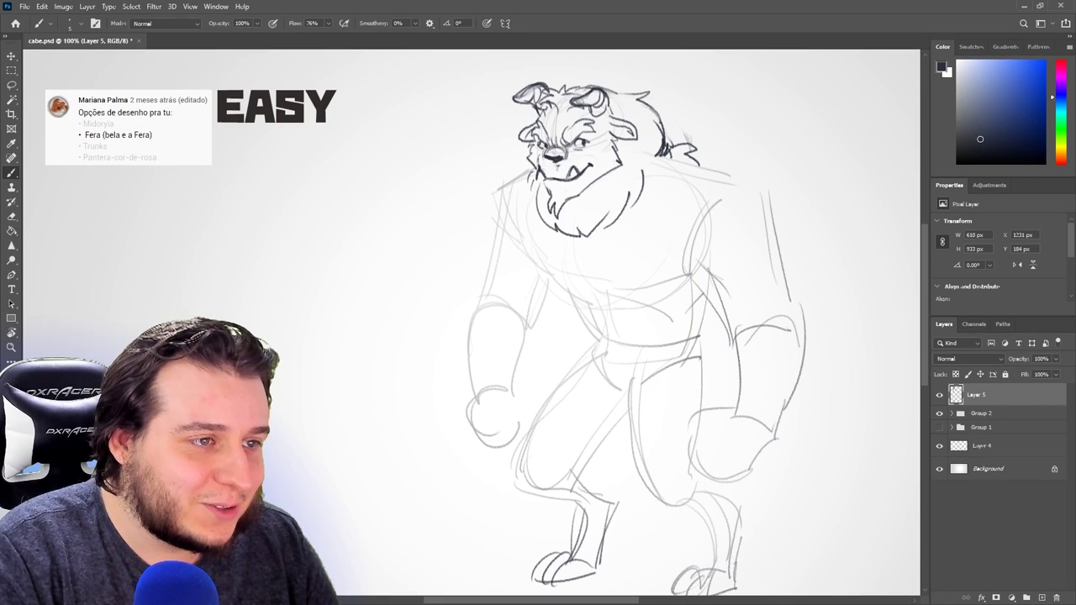
Clean up under the nose, add the second fang and redraw the lower lip.
key(e)
mouse_move(562, 158)
mouse_down()
mouse_move(546, 157)
mouse_move(553, 167)
mouse_up()
key(b)
key(e)
key(b)
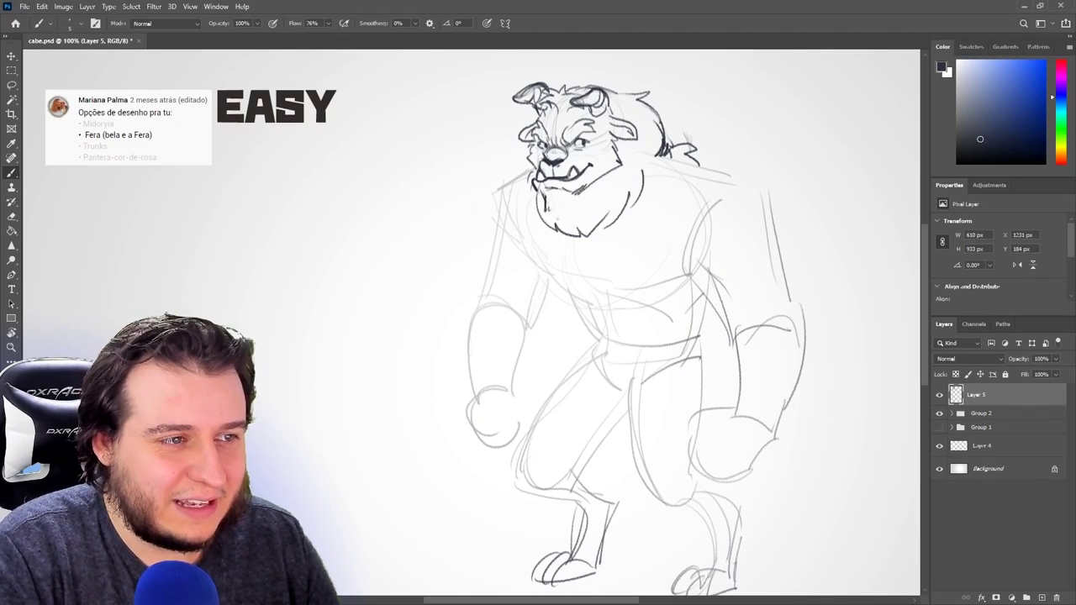
Redraw the chin beard and the jaw fur edge, erasing stray lines along the cheek.
drag(596, 187, 564, 210)
key(e)
drag(618, 167, 590, 186)
key(b)
mouse_move(616, 149)
mouse_down()
mouse_move(622, 168)
mouse_move(611, 141)
mouse_up()
key(e)
key(b)
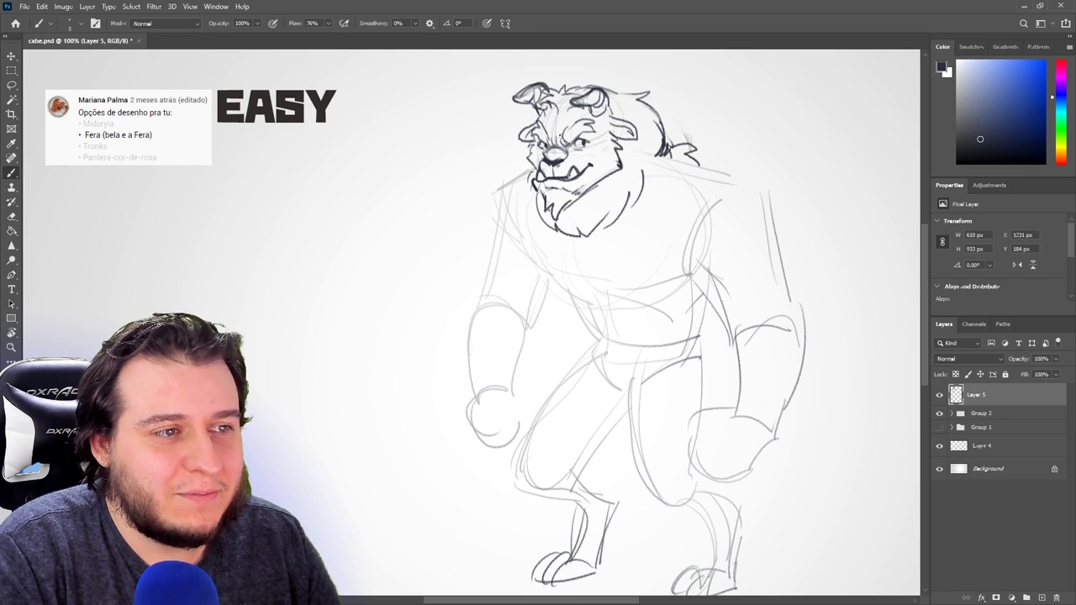
Refine the farther cheek's fur and the nose, and shade the horns dark.
key(e)
drag(530, 145, 531, 163)
key(b)
key(e)
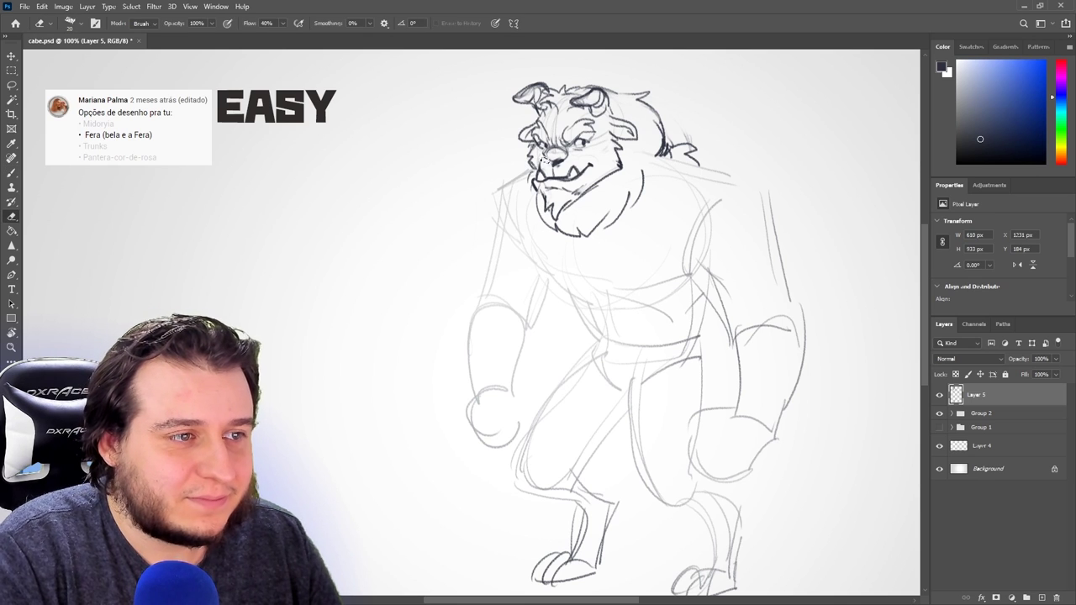
key(b)
drag(551, 164, 563, 161)
key(e)
key(b)
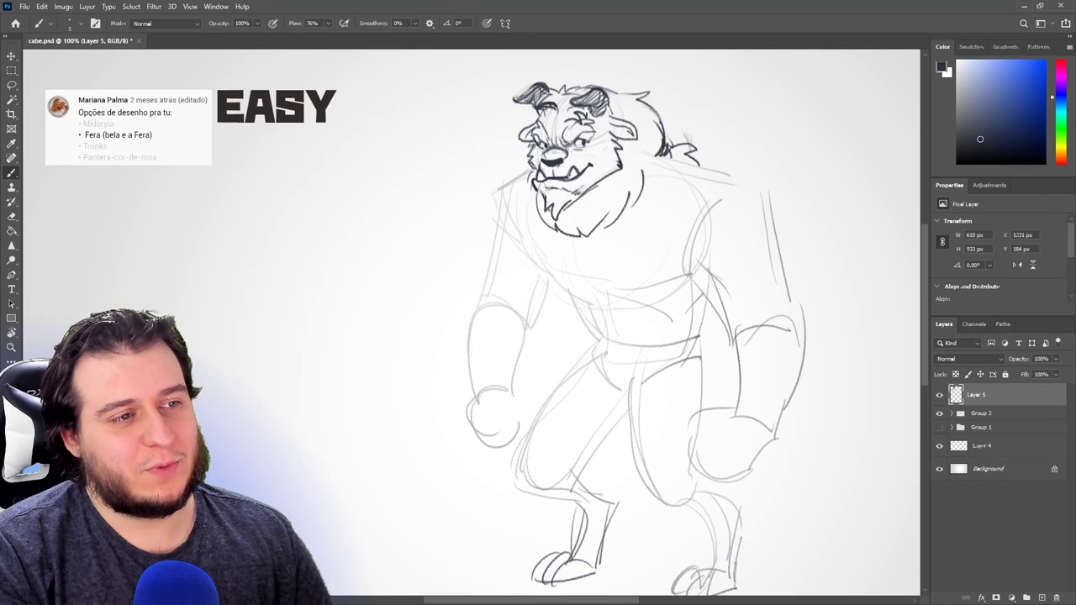
Redraw the brows and eyes with thick arched brows, and add dark hair strokes on the forehead and shading on the cheek.
key(b)
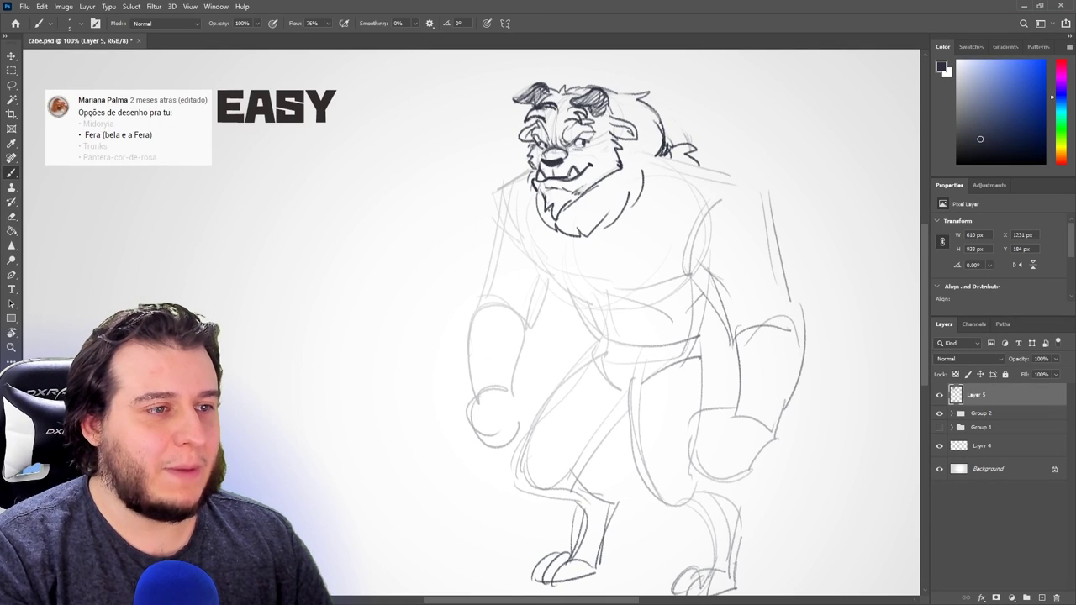
drag(568, 122, 574, 114)
mouse_move(568, 141)
mouse_down()
mouse_move(596, 138)
mouse_move(577, 127)
mouse_up()
key(e)
key(b)
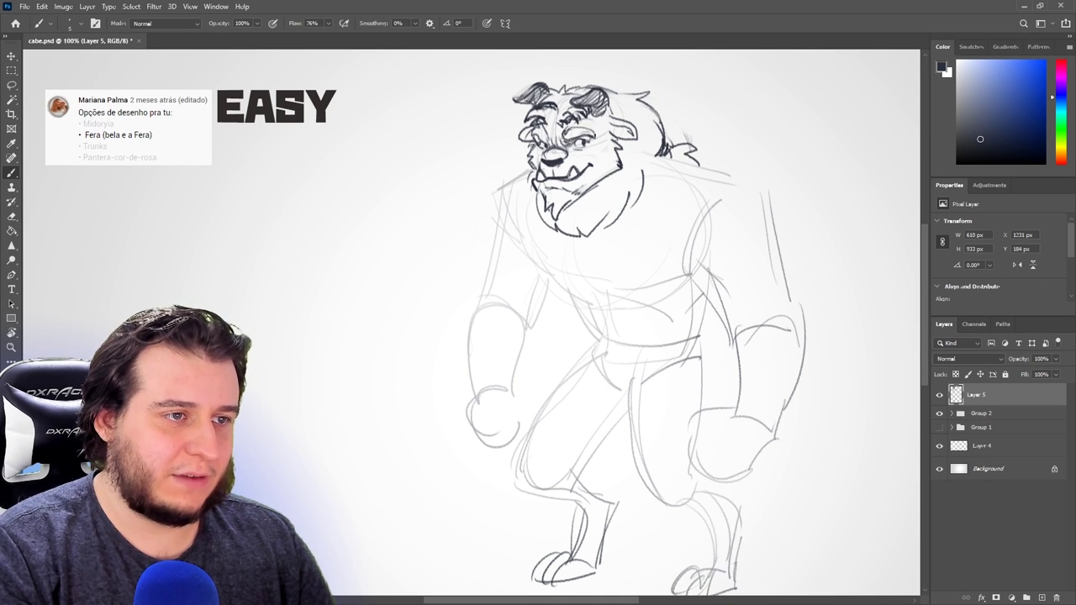
drag(544, 133, 534, 139)
key(e)
key(b)
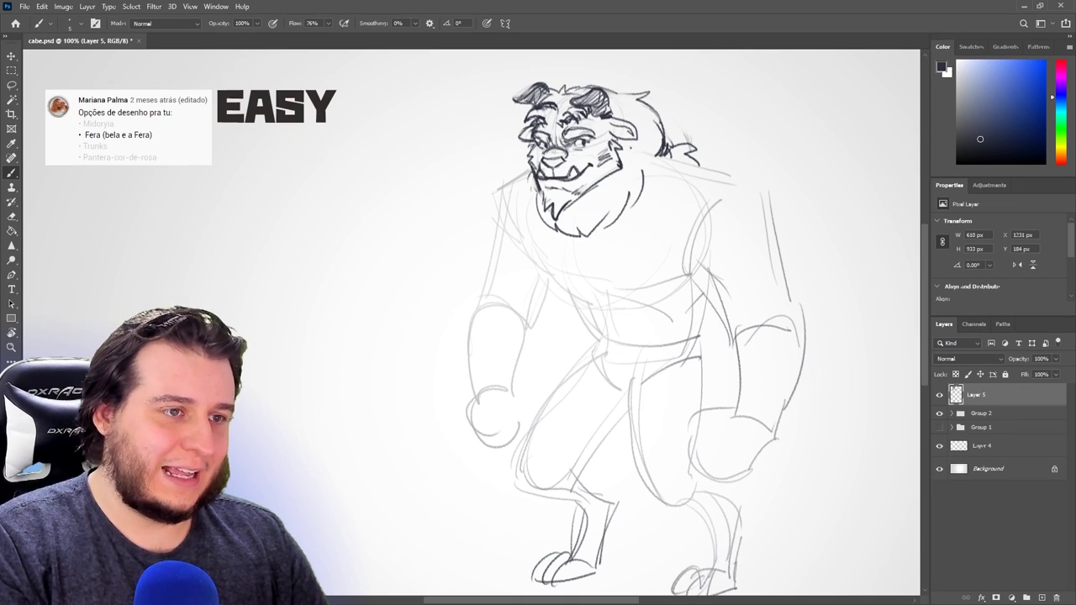
Add hair strands between the jaw and the nape tuft, and clean up the mouth, fangs and chin edge.
drag(631, 163, 673, 158)
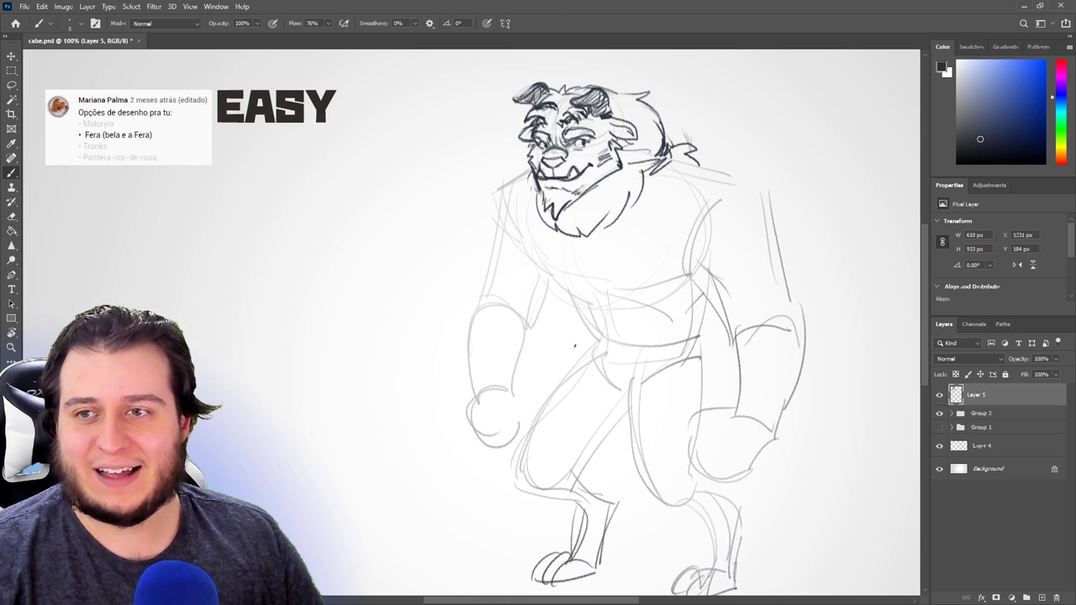
key(e)
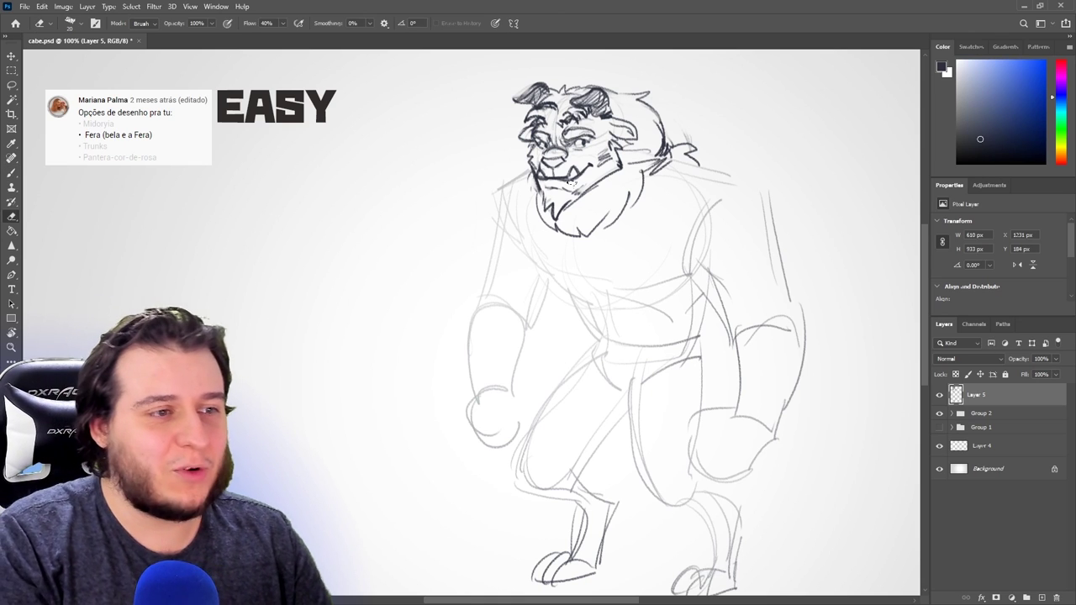
key(b)
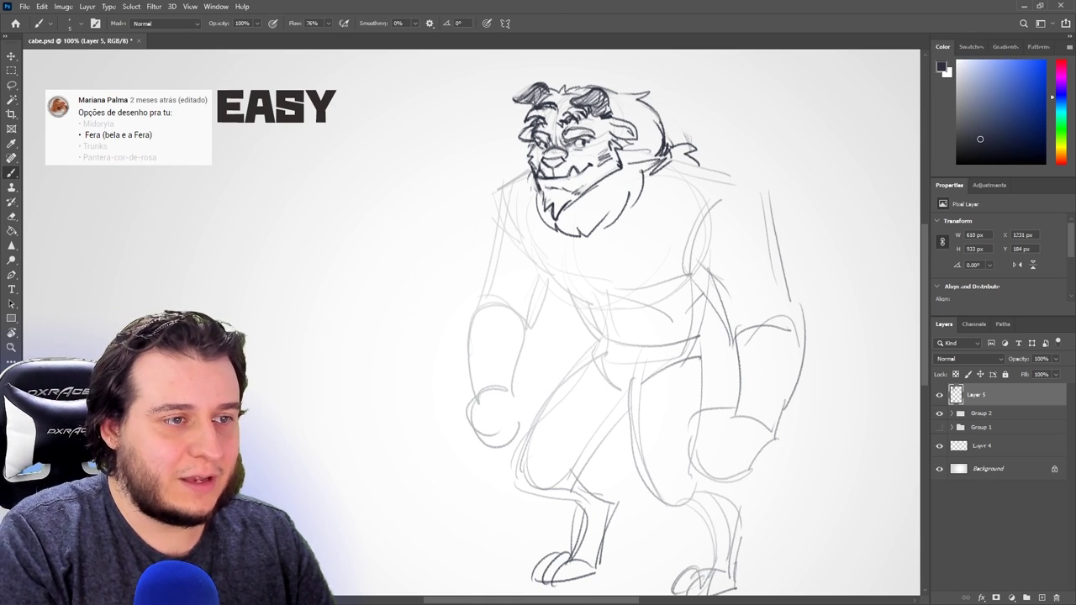
key(e)
key(b)
key(e)
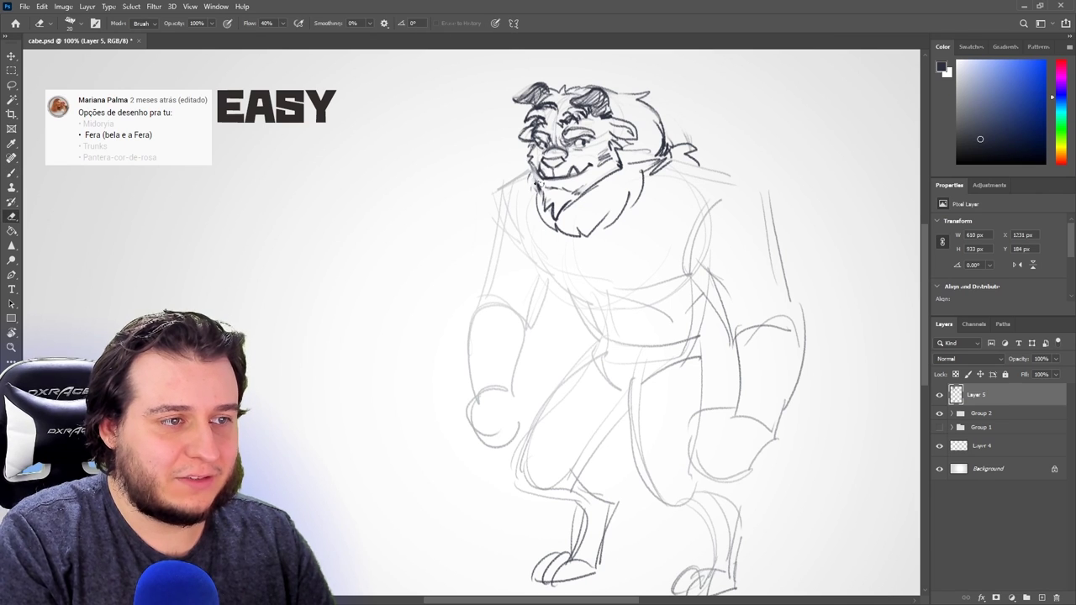
key(b)
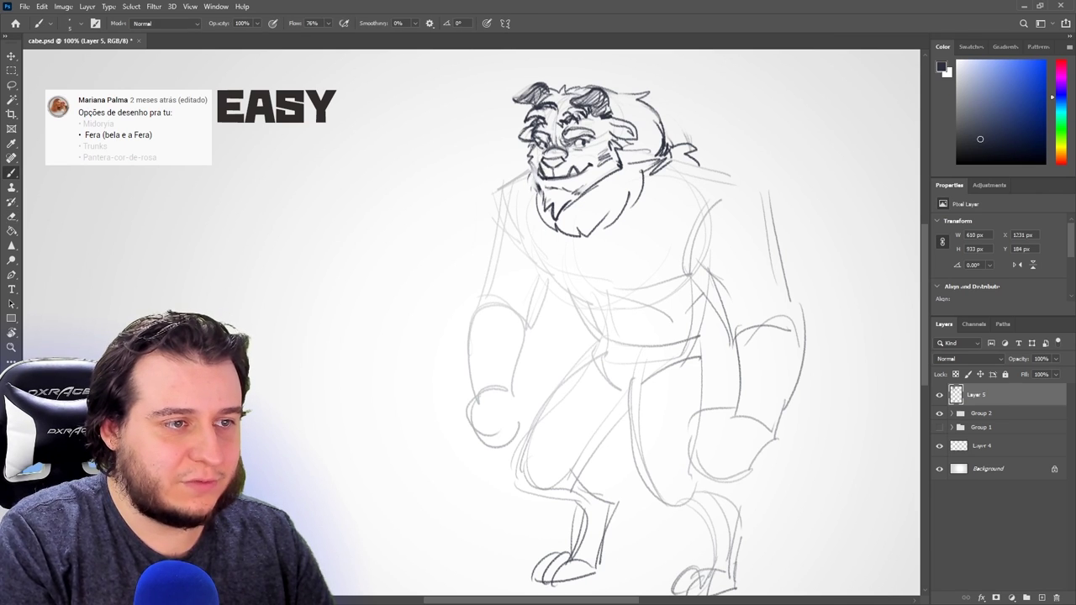
Draw darker final lines over the torso's side, the groin and the farther leg down to its clawed paw.
drag(568, 296, 622, 391)
mouse_move(590, 345)
mouse_down()
mouse_move(525, 445)
mouse_move(582, 517)
mouse_up()
mouse_move(633, 396)
mouse_down()
mouse_move(583, 458)
mouse_move(598, 577)
mouse_up()
drag(584, 513, 569, 552)
mouse_move(602, 548)
mouse_down()
mouse_move(594, 577)
mouse_move(553, 581)
mouse_up()
mouse_move(568, 560)
mouse_down()
mouse_move(552, 586)
mouse_move(532, 581)
mouse_up()
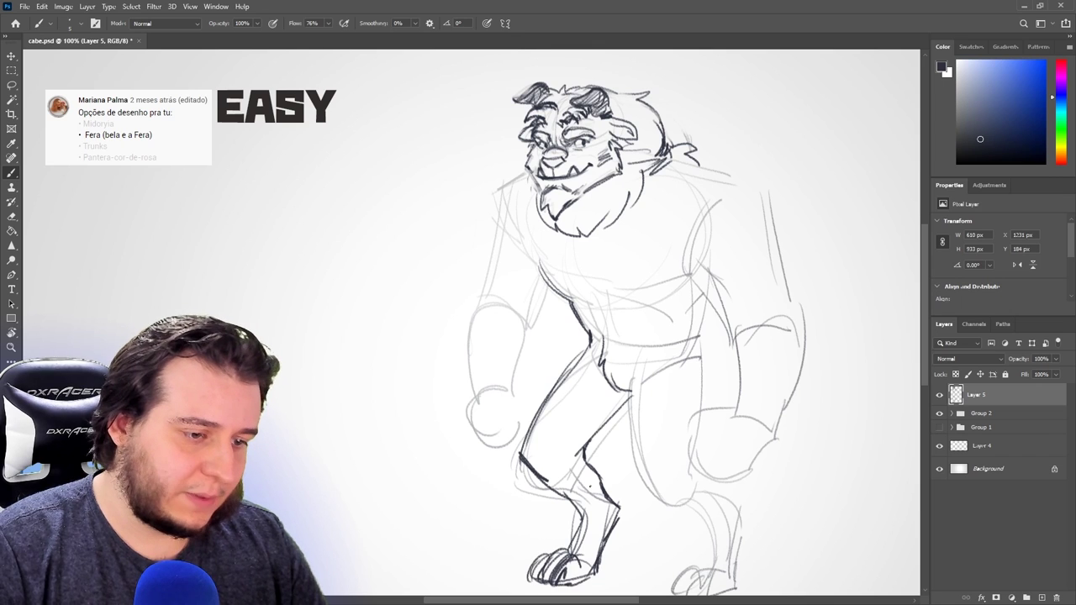
key(ctrl+z)
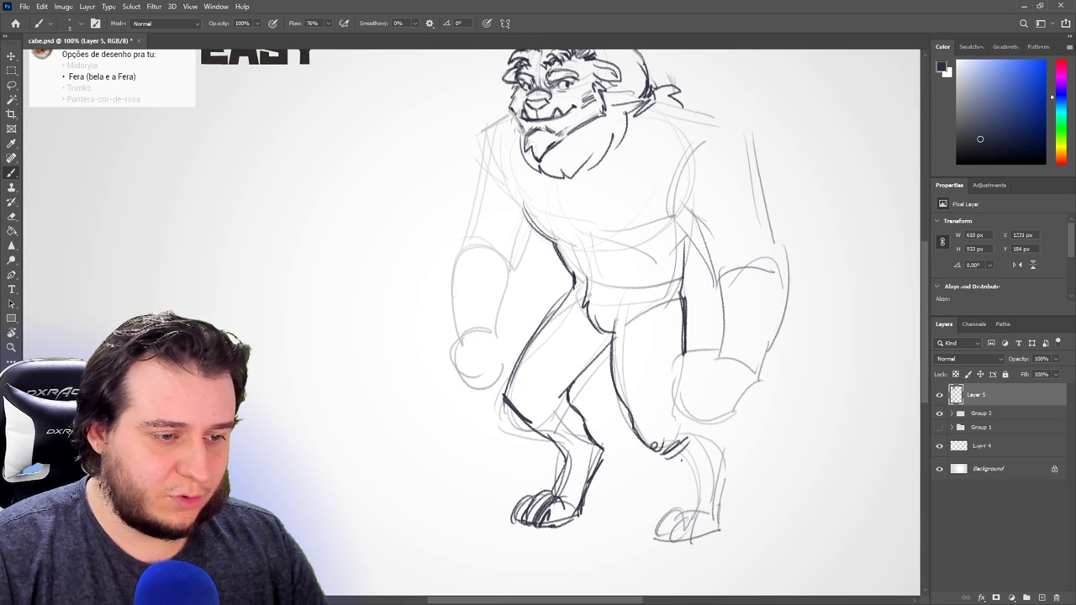
Draw darker lines over the nearer leg's knee, shin and clawed paw, erasing the rough foot sketch underneath.
drag(664, 454, 706, 473)
mouse_move(703, 422)
mouse_down()
mouse_move(728, 463)
mouse_move(734, 521)
mouse_up()
key(e)
mouse_move(685, 509)
mouse_down()
mouse_move(631, 540)
mouse_move(713, 535)
mouse_up()
key(b)
drag(697, 464, 703, 518)
mouse_move(696, 464)
mouse_down()
mouse_move(697, 539)
mouse_move(713, 516)
mouse_up()
mouse_move(728, 512)
mouse_down()
mouse_move(738, 539)
mouse_move(696, 543)
mouse_up()
drag(699, 476, 700, 530)
drag(697, 469, 695, 542)
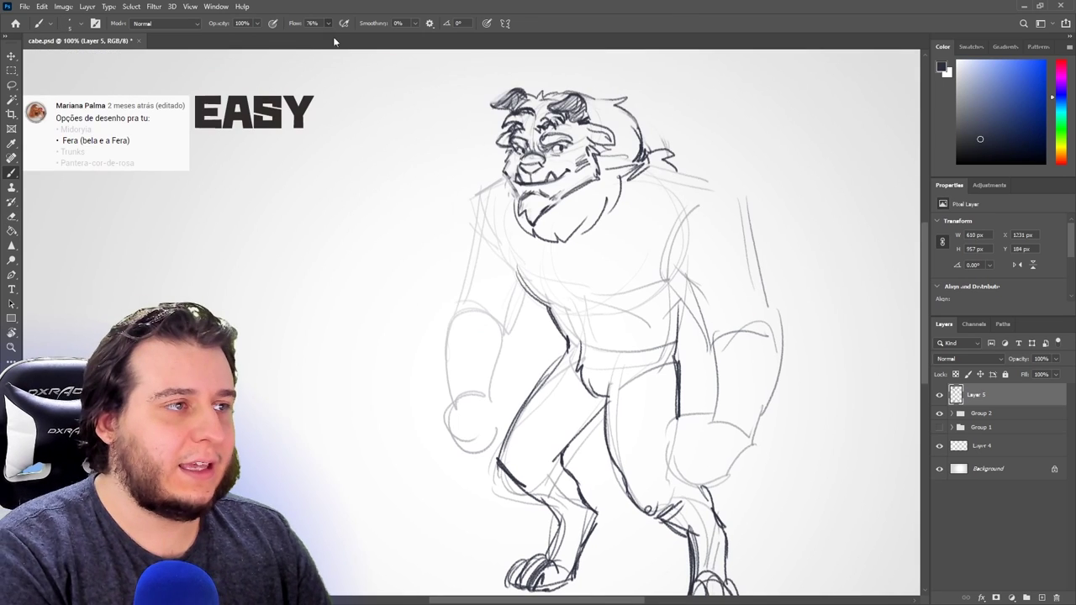
Set the brush flow to 85% and pick a slightly darker foreground colour.
click(979, 149)
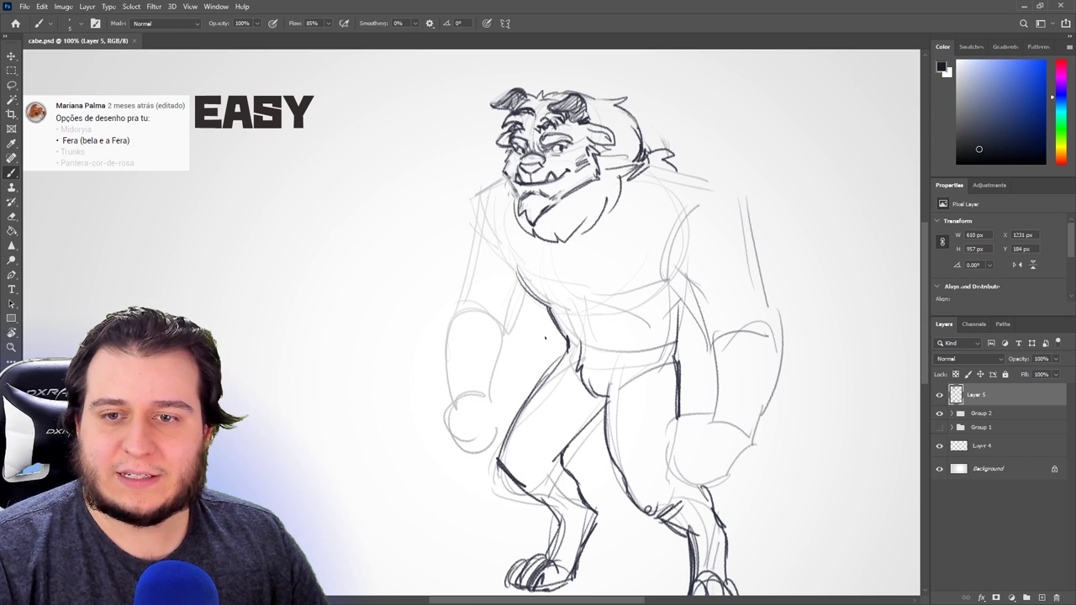
Draw the open front edges of a jacket down the torso and add square braid loops beside the nearer edge.
drag(517, 232, 550, 328)
mouse_move(613, 224)
mouse_down()
mouse_move(648, 346)
mouse_move(689, 321)
mouse_up()
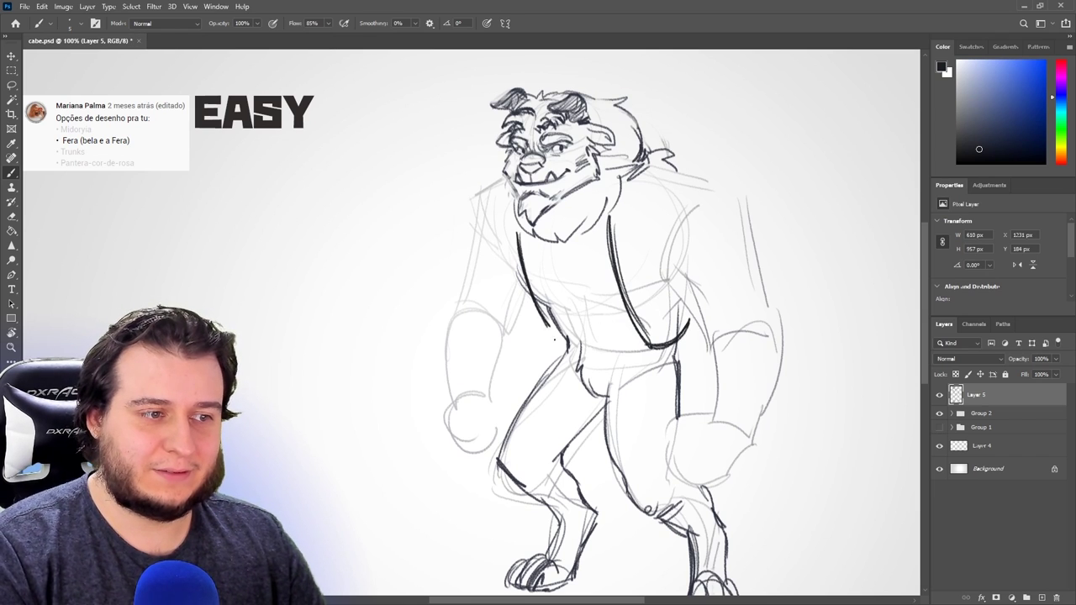
drag(540, 308, 558, 340)
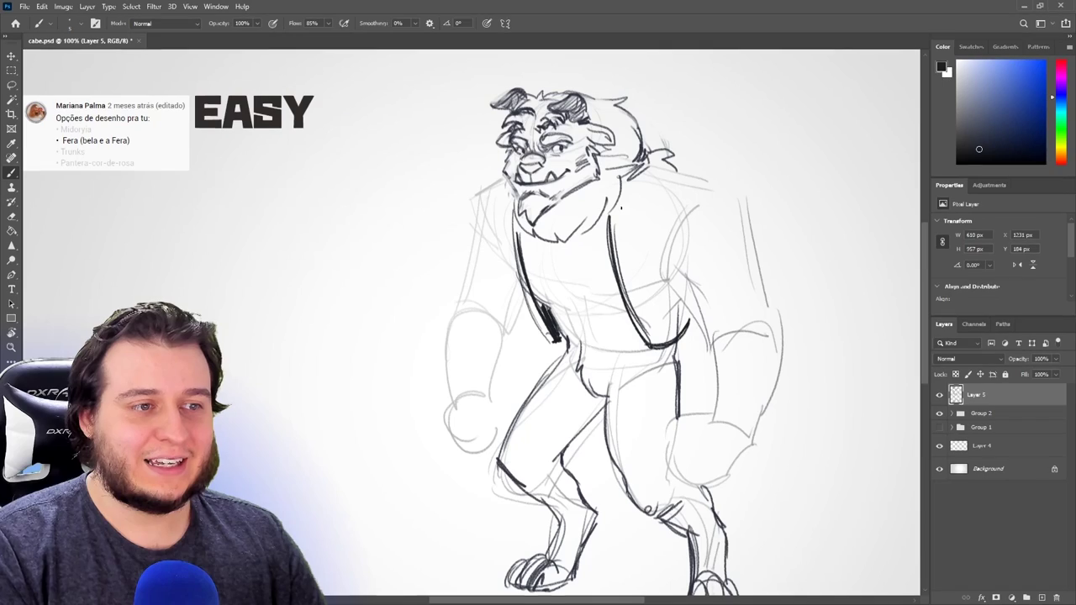
drag(624, 260, 647, 255)
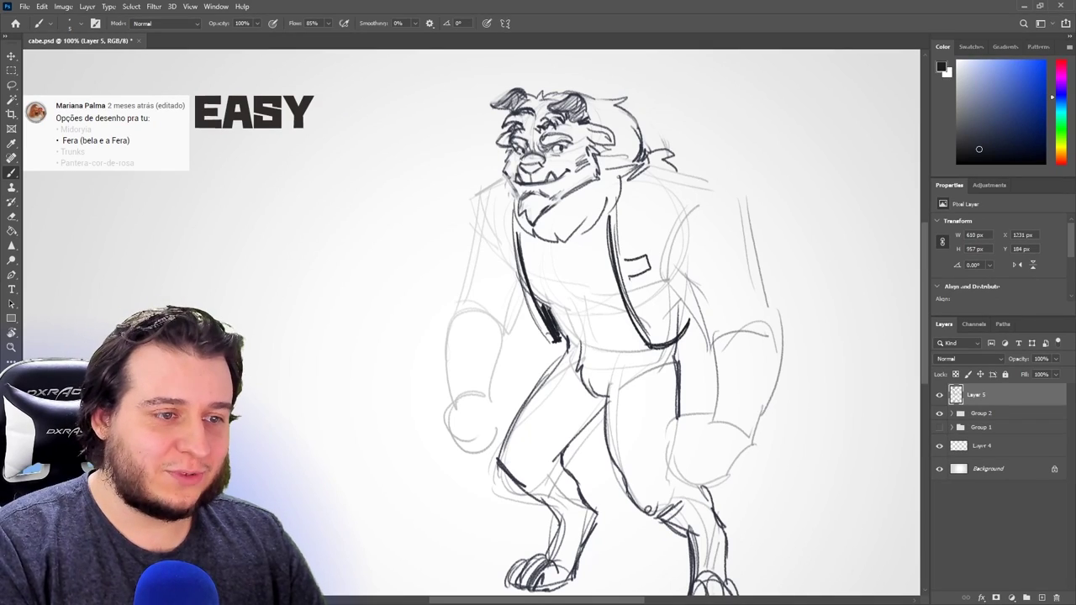
drag(655, 309, 648, 326)
Add the jacket's neck line, the braid on its farther front, and the armhole and inner sleeve lines on both sides.
drag(618, 189, 626, 262)
drag(502, 235, 522, 288)
drag(481, 201, 494, 244)
mouse_move(672, 217)
mouse_down()
mouse_move(657, 248)
mouse_move(662, 267)
mouse_move(707, 329)
mouse_up()
Draw wide buttoned cuffs at both wrists and the inner sleeve line of the farther forearm.
mouse_move(713, 353)
mouse_down()
mouse_move(709, 392)
mouse_move(775, 420)
mouse_up()
mouse_move(708, 392)
mouse_down()
mouse_move(741, 395)
mouse_move(705, 414)
mouse_up()
drag(703, 412, 760, 420)
mouse_move(438, 380)
mouse_down()
mouse_move(468, 365)
mouse_move(496, 384)
mouse_move(495, 402)
mouse_move(446, 395)
mouse_up()
drag(515, 308, 494, 370)
Draw fringed epaulettes on both shoulders and pointed lapels on both sides of the jacket's collar.
mouse_move(666, 169)
mouse_down()
mouse_move(664, 190)
mouse_move(699, 198)
mouse_up()
drag(460, 180, 502, 175)
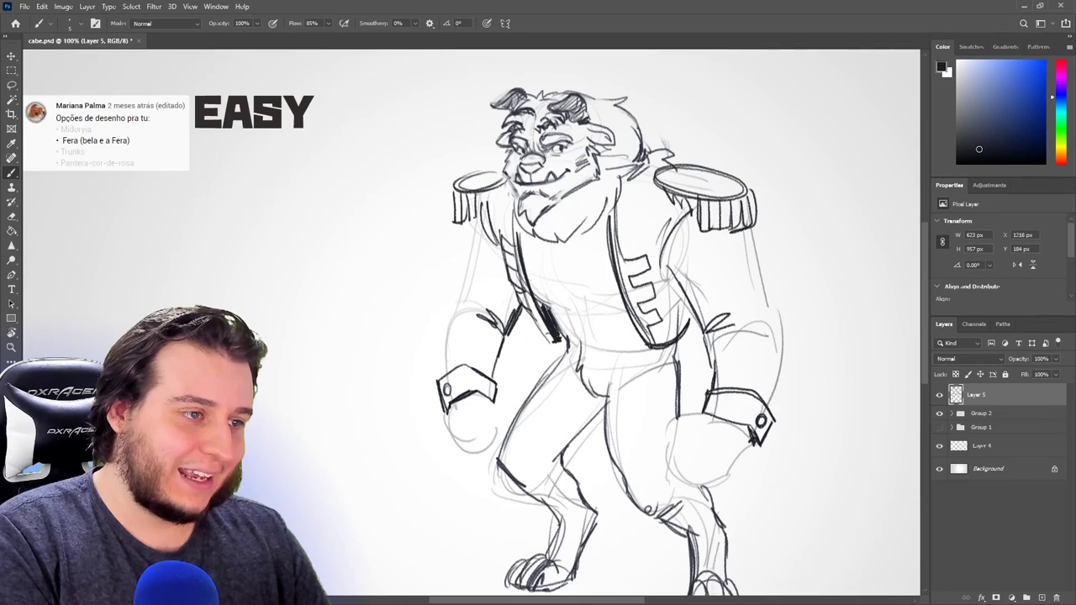
drag(506, 184, 487, 212)
drag(618, 244, 655, 220)
mouse_move(638, 176)
mouse_down()
mouse_move(656, 214)
mouse_move(618, 245)
mouse_up()
mouse_move(512, 193)
mouse_down()
mouse_move(495, 218)
mouse_move(513, 244)
mouse_up()
mouse_move(635, 177)
mouse_down()
mouse_move(648, 222)
mouse_move(614, 244)
mouse_up()
Draw the outer sleeve contours of both arms from the epaulettes to the cuffs, with folds at the farther elbow.
drag(471, 217, 442, 333)
mouse_move(479, 280)
mouse_down()
mouse_move(446, 319)
mouse_move(441, 363)
mouse_up()
mouse_move(440, 368)
mouse_down()
mouse_move(477, 352)
mouse_move(479, 370)
mouse_up()
drag(508, 322, 491, 369)
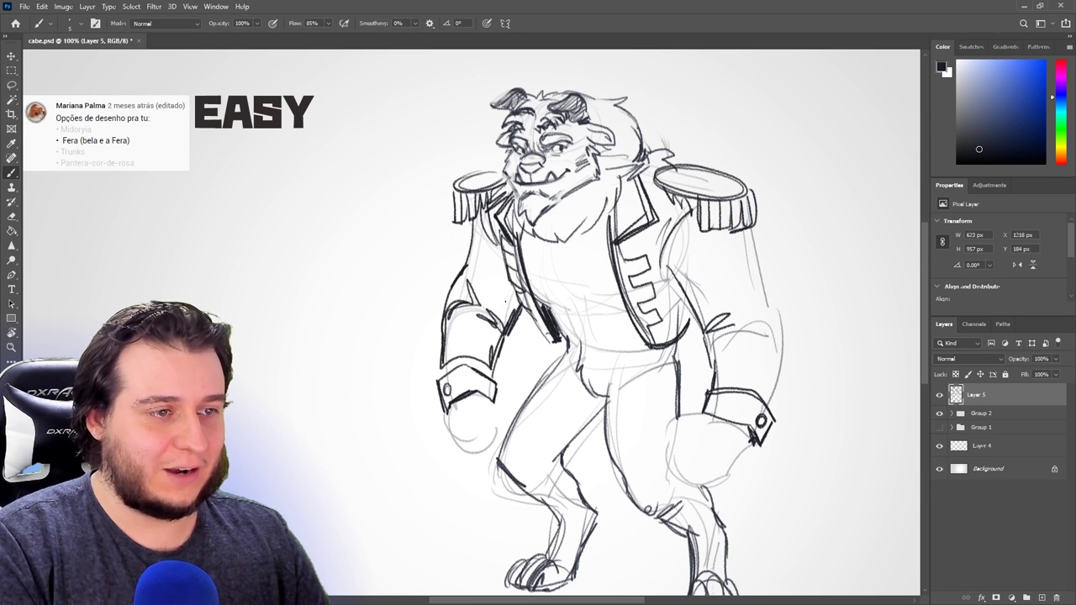
mouse_move(676, 275)
mouse_down()
mouse_move(702, 330)
mouse_move(690, 325)
mouse_up()
drag(748, 224, 764, 285)
drag(760, 286, 782, 407)
Erase the rough lines beside the nearer hip and draw pointed coat tails hanging behind the legs.
key(e)
mouse_move(657, 320)
mouse_down()
mouse_move(677, 329)
mouse_move(698, 420)
mouse_up()
key(b)
drag(589, 429, 592, 513)
mouse_move(589, 429)
mouse_down()
mouse_move(596, 524)
mouse_move(611, 560)
mouse_move(644, 513)
mouse_move(599, 545)
mouse_up()
key(e)
key(b)
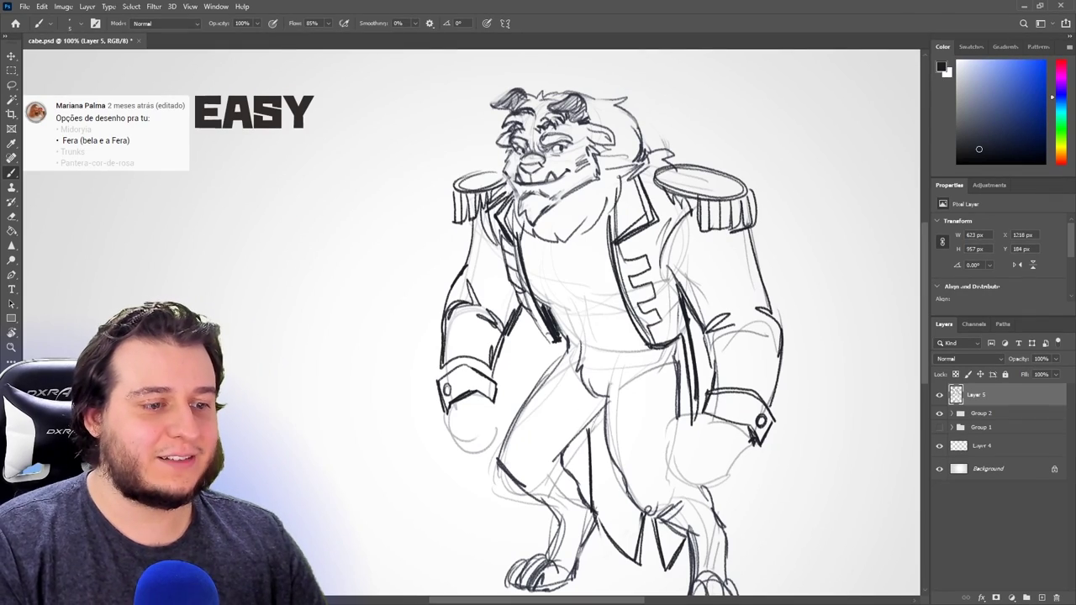
drag(591, 412, 607, 533)
key(ctrl+z)
key(ctrl+z)
key(ctrl+z)
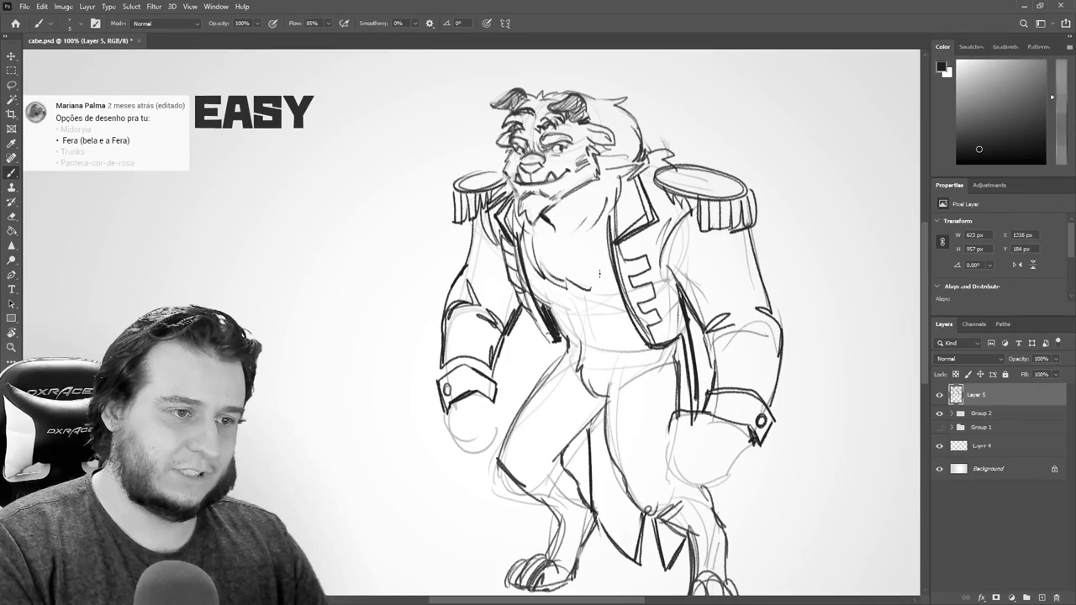
Darken the farther side of the torso and outline the nearer hand as a loose fist below its cuff.
drag(538, 291, 571, 350)
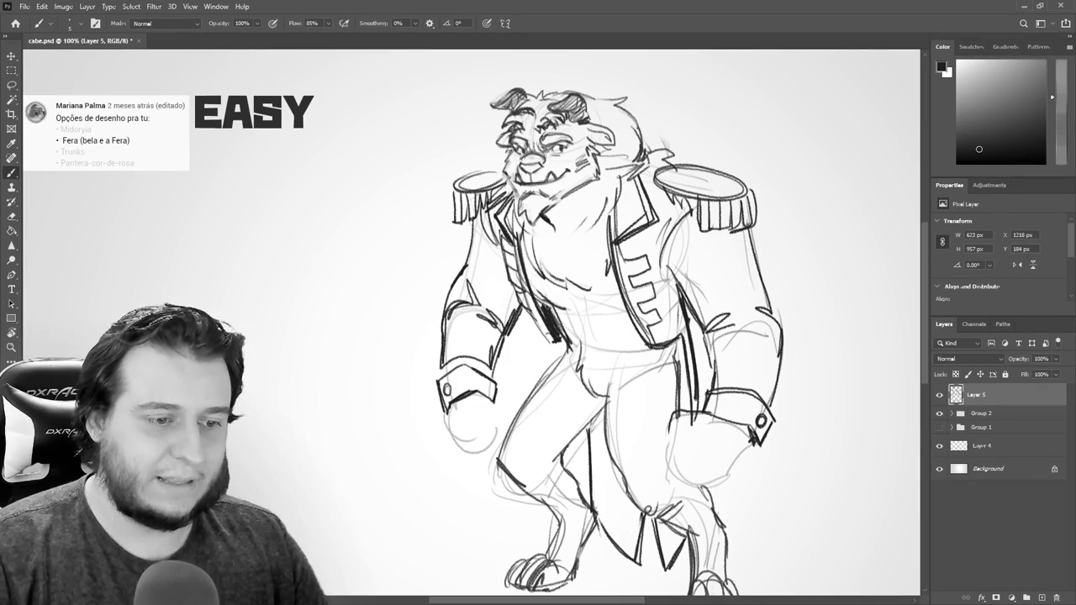
drag(677, 413, 665, 434)
mouse_move(752, 437)
mouse_down()
mouse_move(718, 486)
mouse_move(689, 483)
mouse_up()
mouse_move(688, 483)
mouse_down()
mouse_move(661, 470)
mouse_move(660, 452)
mouse_up()
Draw the farther hand below its cuff, with a curled thumb and long clawed fingers hanging down.
drag(468, 397, 493, 441)
drag(494, 435, 493, 398)
mouse_move(449, 412)
mouse_down()
mouse_move(446, 469)
mouse_move(484, 493)
mouse_move(469, 481)
mouse_up()
mouse_move(468, 442)
mouse_down()
mouse_move(462, 459)
mouse_move(474, 468)
mouse_up()
drag(463, 492, 493, 511)
drag(489, 449, 508, 486)
drag(508, 487, 493, 494)
drag(497, 438, 498, 460)
drag(503, 412, 496, 435)
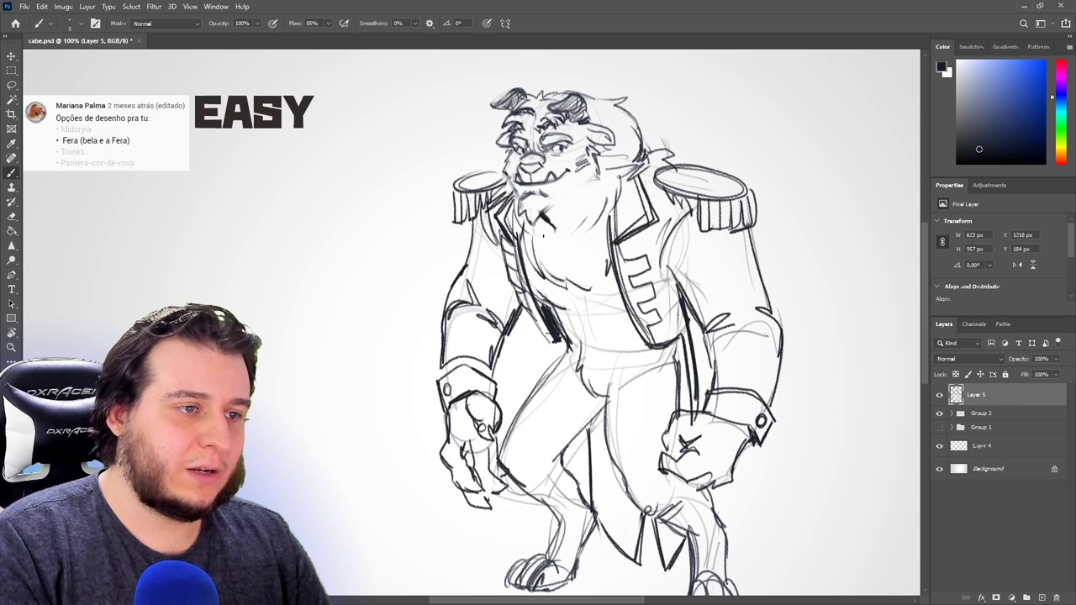
Thicken the farther front edge of the jacket, erase its dark hem and redraw the waist contour.
mouse_move(529, 225)
mouse_down()
mouse_move(524, 274)
mouse_move(539, 307)
mouse_up()
drag(610, 236, 623, 172)
key(e)
drag(550, 343, 568, 343)
key(b)
mouse_move(550, 314)
mouse_down()
mouse_move(564, 349)
mouse_move(544, 379)
mouse_up()
Clean up the jacket's nearer side, strengthen the sleeve contours with upper-arm folds, and darken the beard's lower edge.
key(e)
drag(678, 288, 713, 348)
key(b)
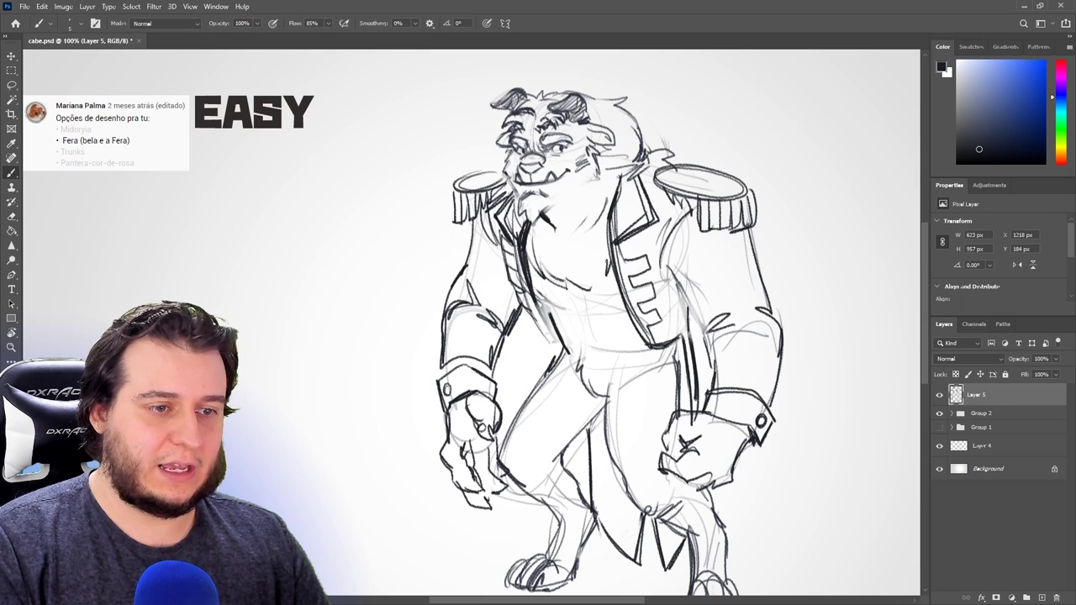
drag(688, 308, 690, 338)
drag(753, 229, 784, 338)
drag(473, 242, 507, 280)
drag(568, 199, 537, 223)
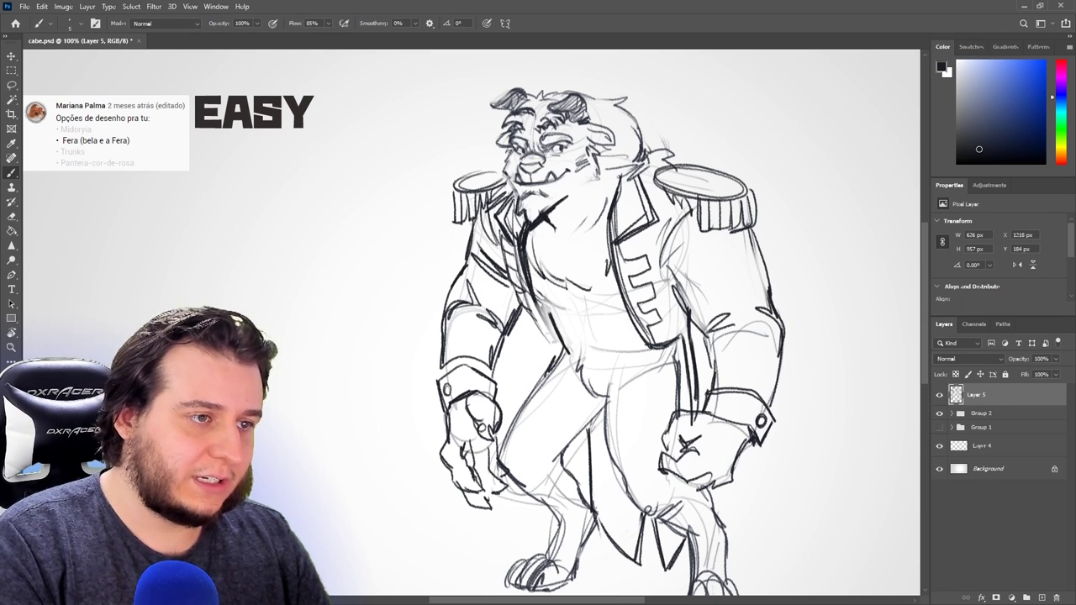
Clean up the rough lines around the jaw, muzzle and eyes, and redraw the jaw's farther edge down to the beard.
key(e)
mouse_move(513, 180)
mouse_down()
mouse_move(518, 203)
mouse_move(522, 183)
mouse_up()
key(b)
key(e)
key(b)
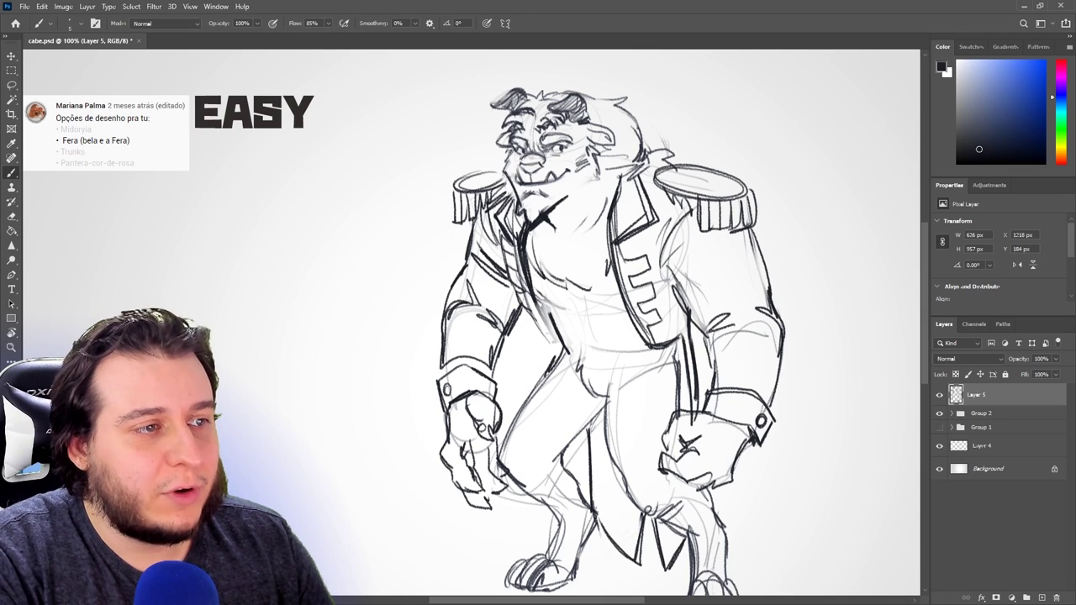
key(ctrl+z)
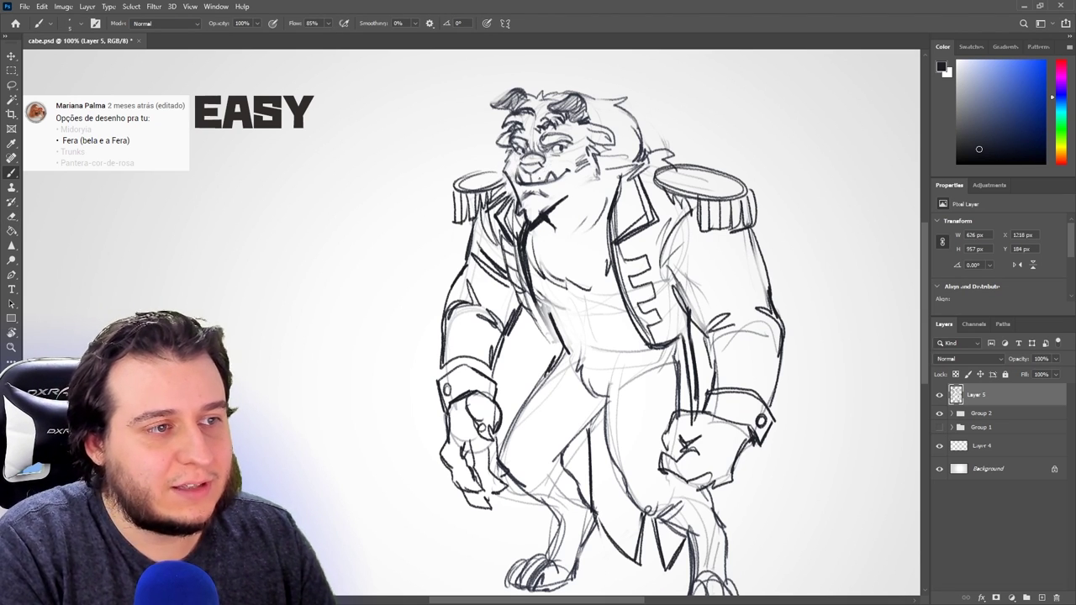
key(e)
drag(547, 170, 520, 167)
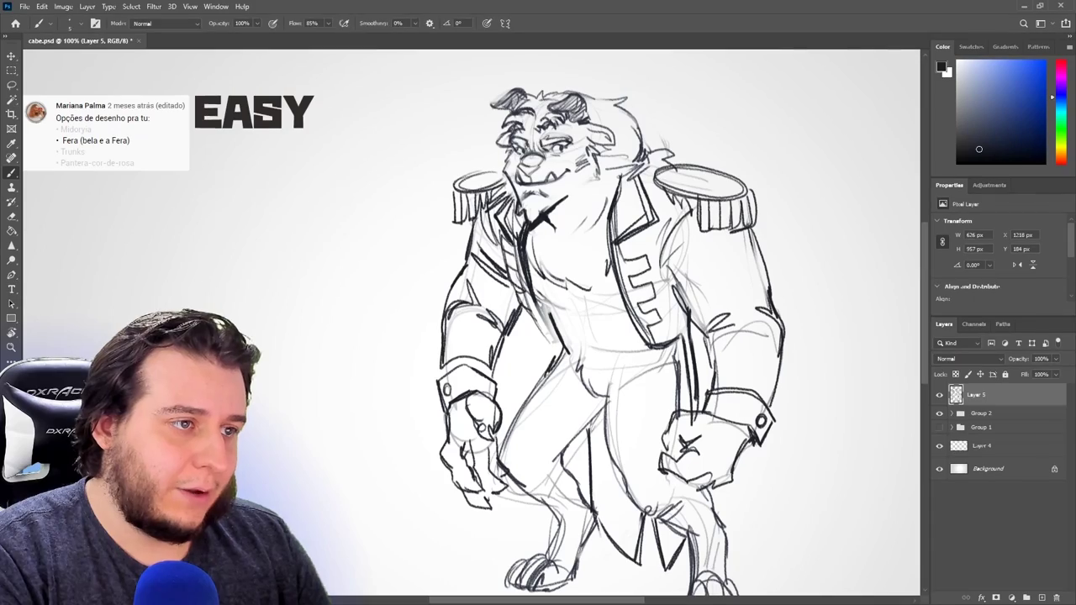
key(e)
key(b)
key(e)
key(b)
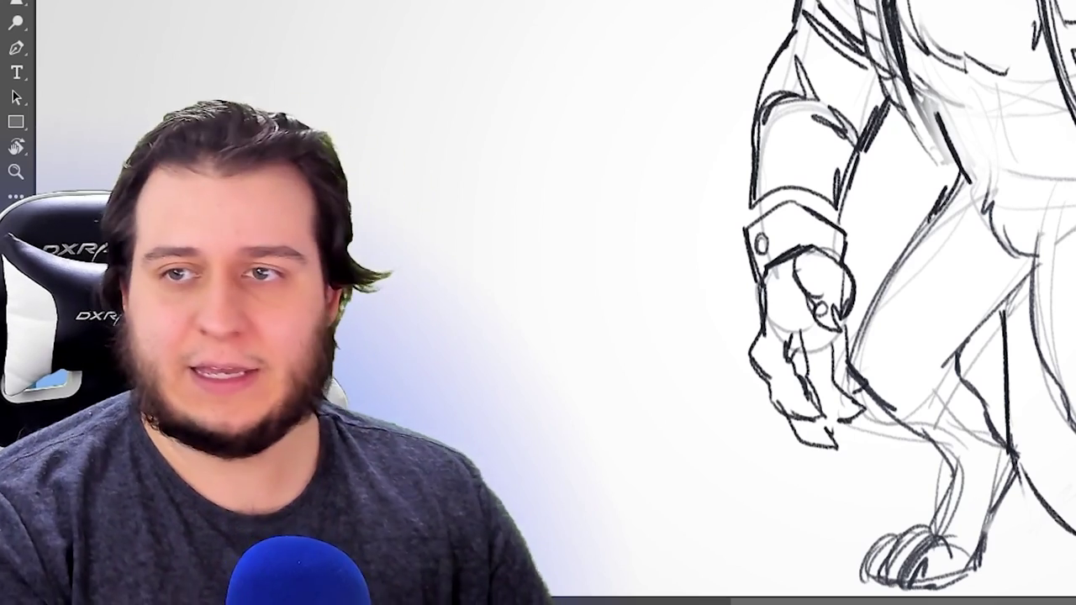
Erase the rough heel of the farther foot and redraw its back contour down to the sole.
drag(801, 432, 783, 499)
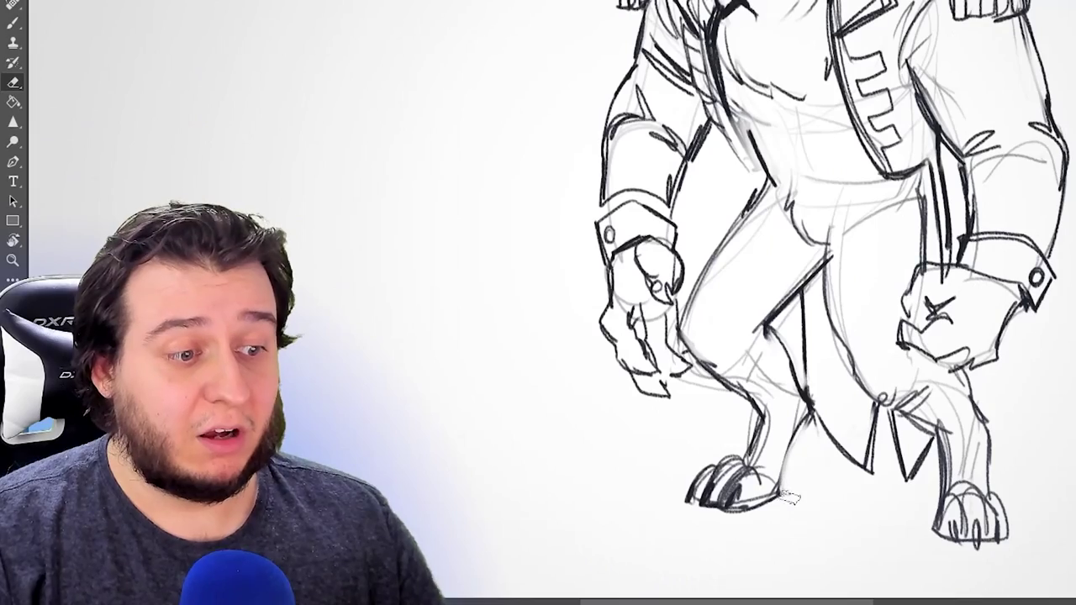
key(b)
drag(782, 461, 737, 516)
key(e)
Erase the rough inner line of the nearer thigh and knee, and redraw it from the groin down to the knee.
drag(911, 421, 929, 423)
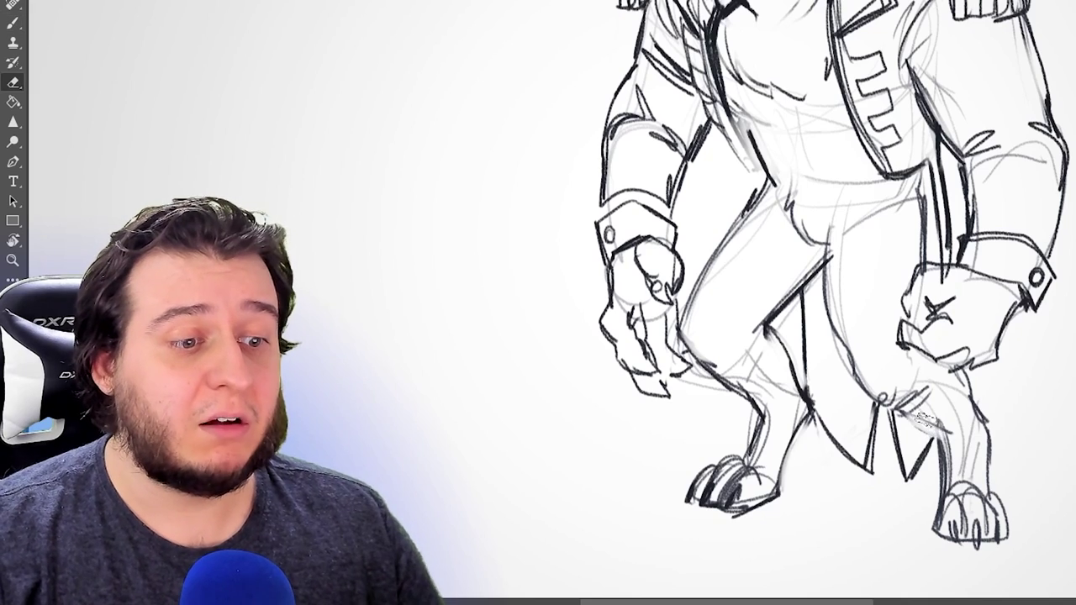
key(b)
key(e)
drag(828, 286, 859, 378)
key(b)
drag(830, 262, 864, 370)
drag(829, 264, 867, 385)
mouse_move(862, 372)
mouse_down()
mouse_move(876, 402)
mouse_move(908, 410)
mouse_up()
Darken the nearer knee and the coat lines beside the hip, and hatch the inside of the coat tails.
drag(921, 370, 936, 402)
mouse_move(921, 168)
mouse_down()
mouse_move(926, 252)
mouse_move(925, 214)
mouse_move(938, 262)
mouse_up()
drag(930, 185, 937, 266)
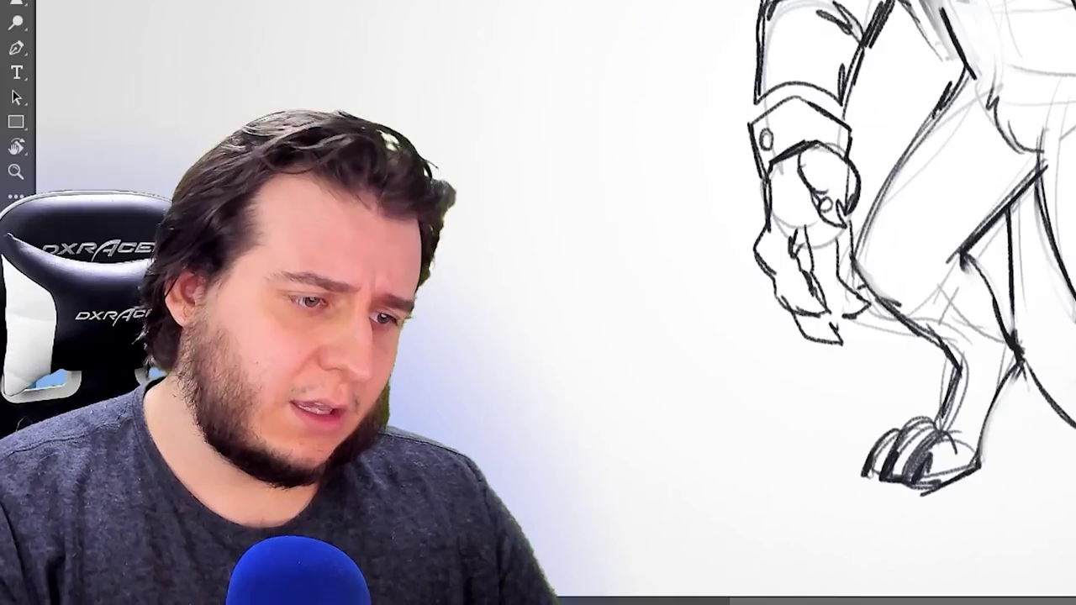
mouse_move(819, 278)
mouse_down()
mouse_move(818, 386)
mouse_move(852, 444)
mouse_up()
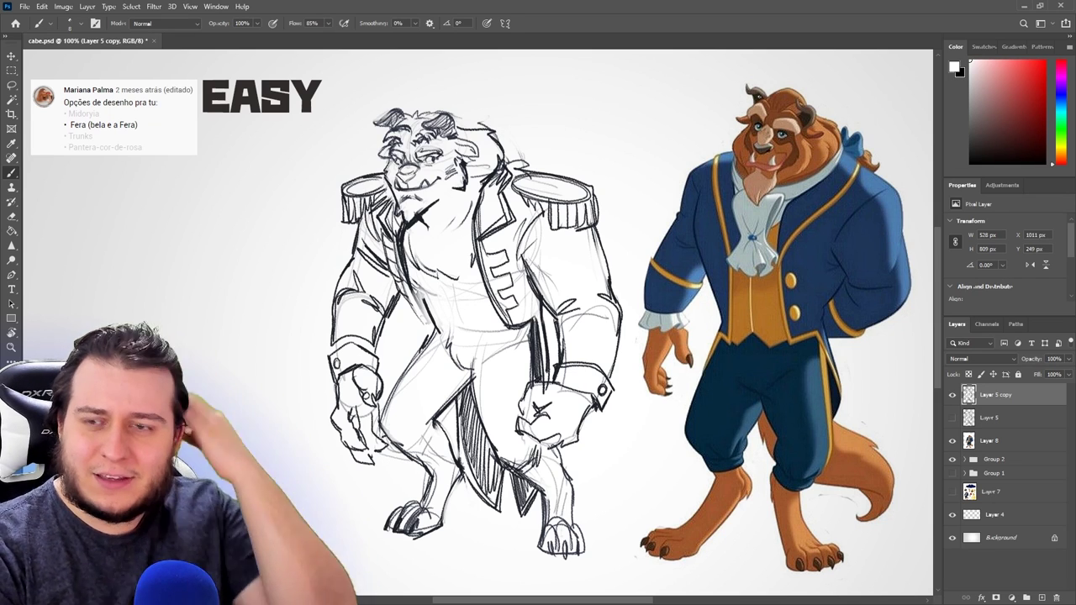
Check the copied sketch layer by hiding and showing it, and fade its head, torso, arms and hands with a soft eraser.
click(952, 395)
click(953, 395)
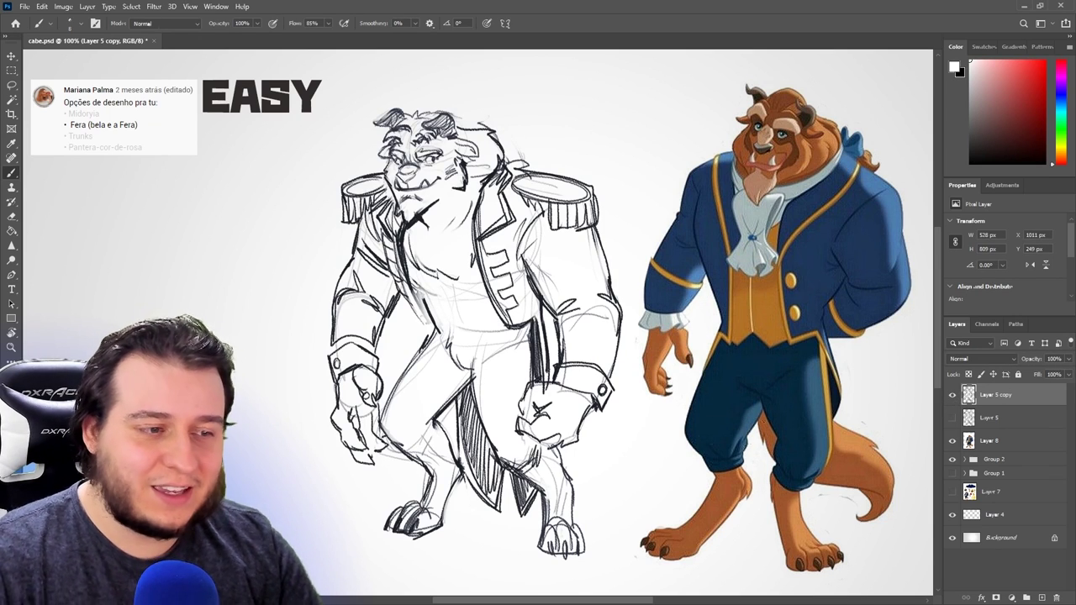
key(e)
mouse_move(294, 334)
mouse_down()
mouse_move(312, 432)
mouse_move(353, 370)
mouse_move(342, 465)
mouse_move(288, 384)
mouse_move(471, 336)
mouse_move(580, 386)
mouse_move(449, 135)
mouse_move(391, 210)
mouse_move(487, 166)
mouse_up()
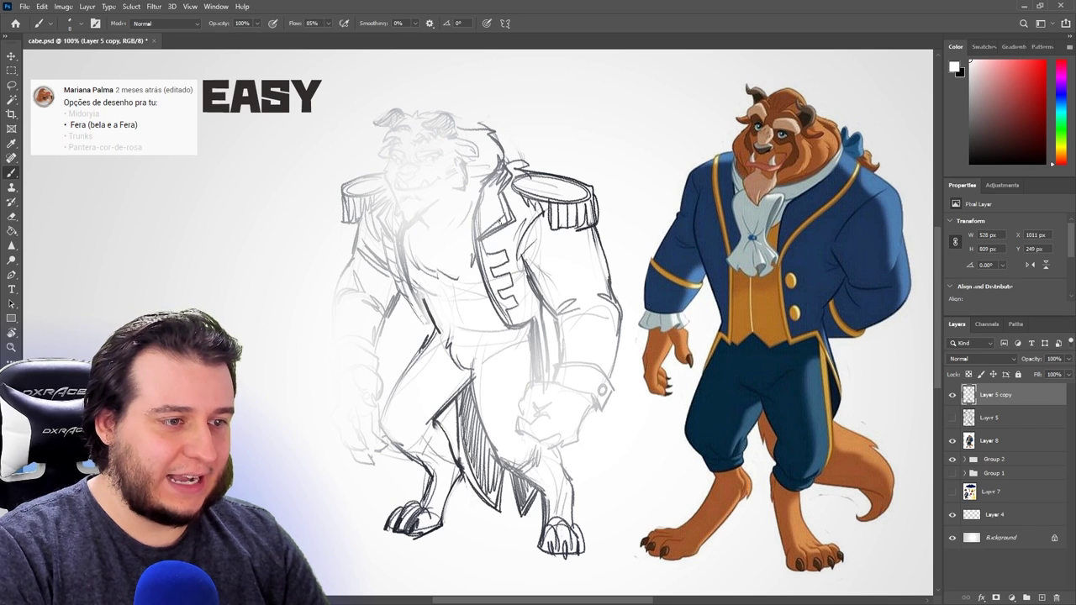
Pick a near-black blue drawing colour and set the brush flow to 100%, undoing the test strokes.
click(1060, 94)
click(992, 151)
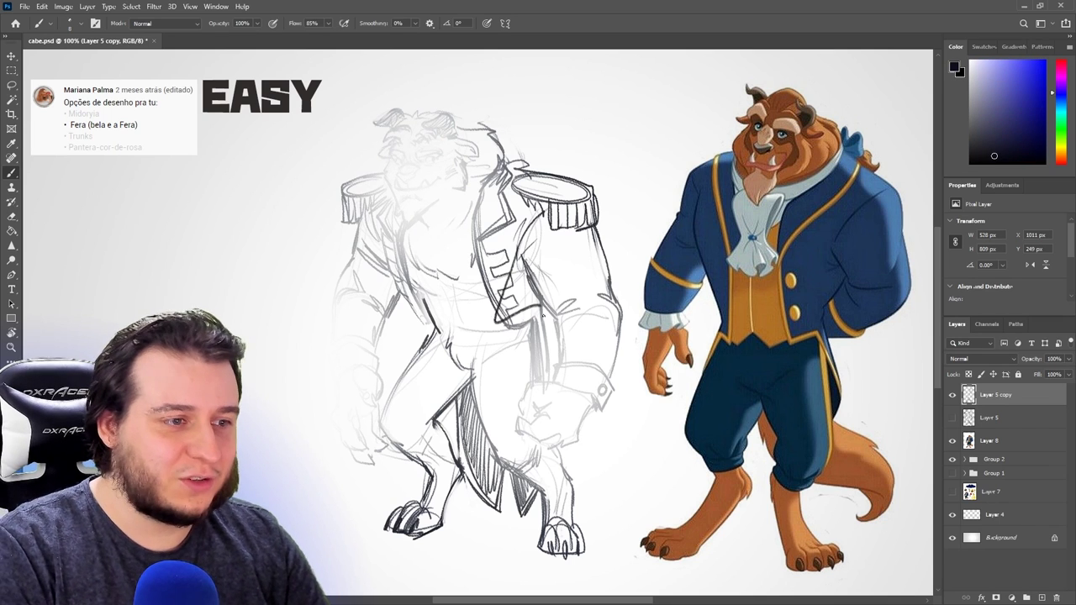
drag(520, 260, 509, 440)
key(ctrl+z)
click(328, 23)
click(339, 43)
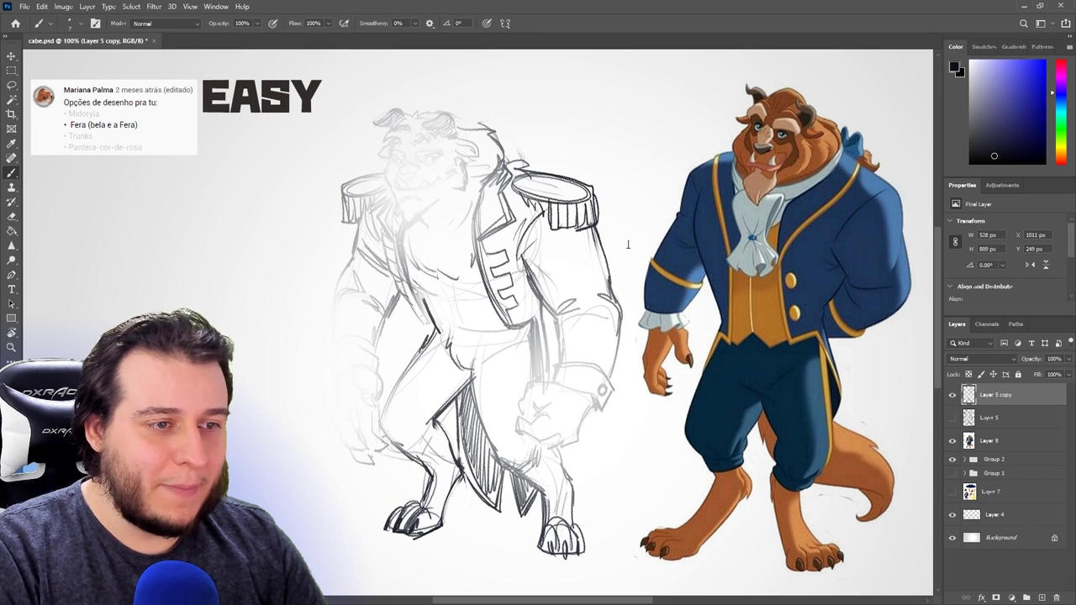
drag(500, 288, 571, 412)
key(ctrl+z)
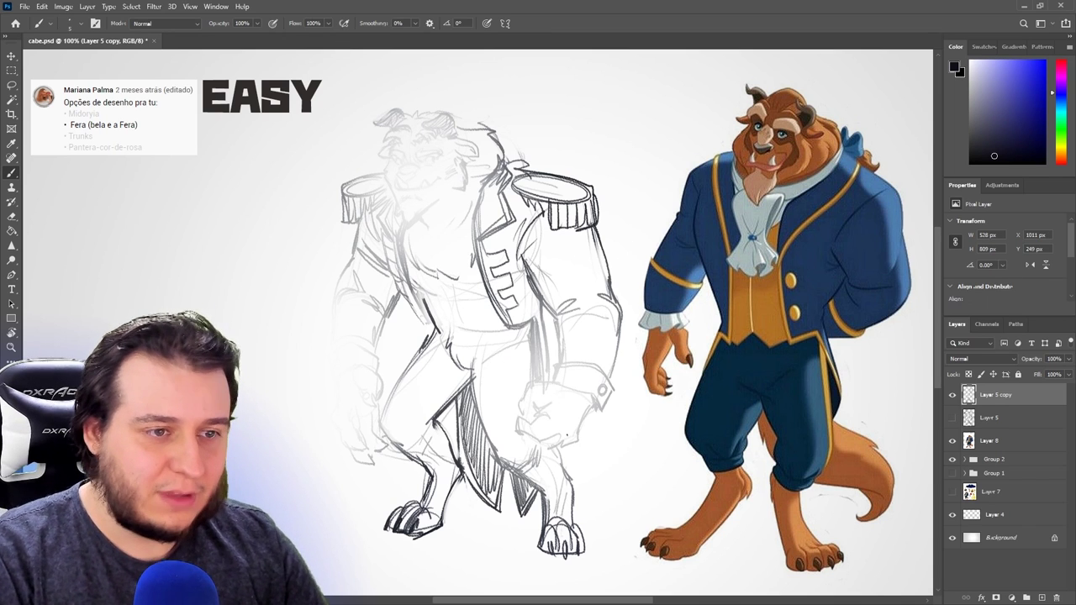
Draw the neckline with a knotted, ruffled cravat on the chest and a waistcoat ending in a pointed hem.
drag(481, 198, 444, 232)
drag(479, 200, 445, 233)
mouse_move(403, 224)
mouse_down()
mouse_move(454, 251)
mouse_move(459, 227)
mouse_up()
drag(409, 234, 417, 266)
drag(416, 264, 429, 274)
drag(454, 234, 448, 273)
mouse_move(462, 227)
mouse_down()
mouse_move(449, 275)
mouse_move(417, 292)
mouse_move(409, 281)
mouse_move(458, 286)
mouse_up()
drag(432, 268, 439, 269)
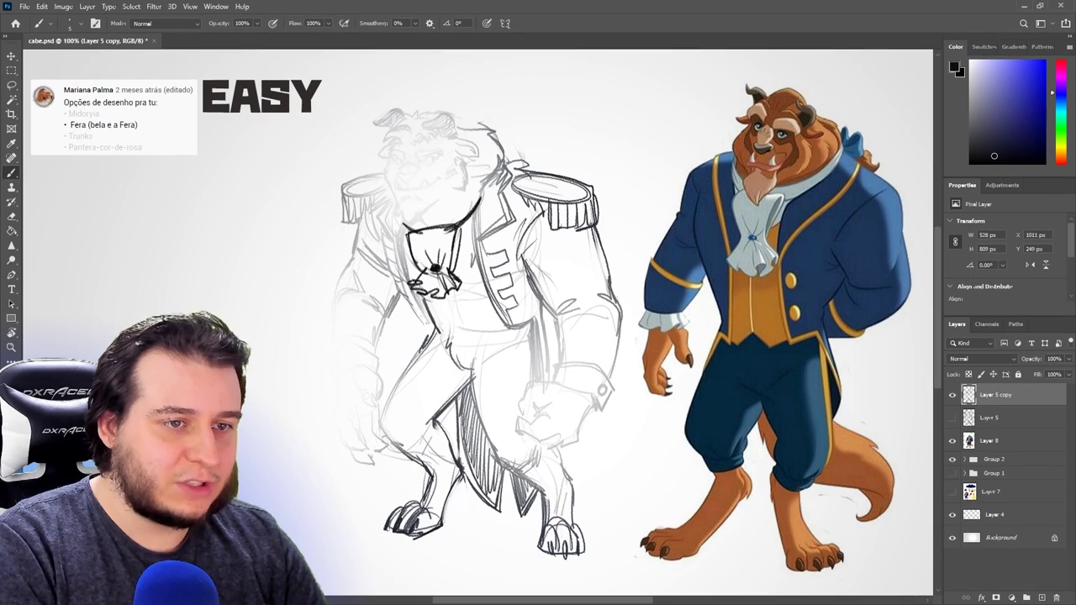
mouse_move(476, 235)
mouse_down()
mouse_move(452, 261)
mouse_move(459, 329)
mouse_move(477, 339)
mouse_up()
drag(478, 339, 502, 318)
Erase the rough thigh lines and draw breeches with creases at the groin and gathered bands below the knees.
key(e)
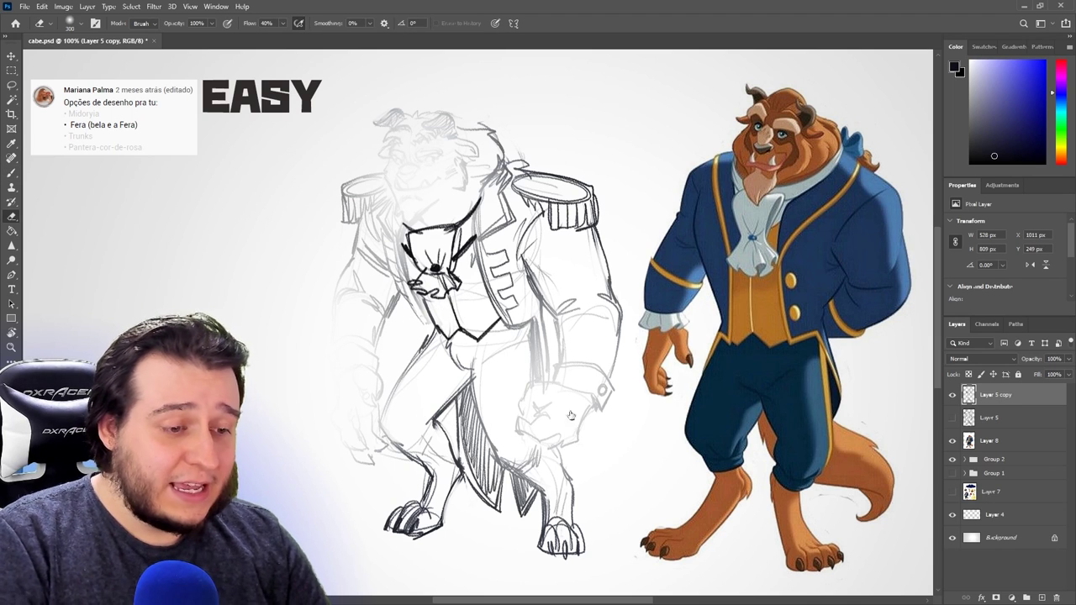
mouse_move(458, 351)
mouse_down()
mouse_move(458, 380)
mouse_move(477, 388)
mouse_up()
key(b)
mouse_move(426, 341)
mouse_down()
mouse_move(388, 400)
mouse_move(444, 456)
mouse_move(433, 409)
mouse_move(459, 393)
mouse_move(435, 427)
mouse_up()
key(e)
mouse_move(501, 415)
mouse_down()
mouse_move(474, 395)
mouse_move(498, 458)
mouse_move(526, 466)
mouse_move(543, 446)
mouse_move(515, 468)
mouse_move(553, 447)
mouse_up()
key(b)
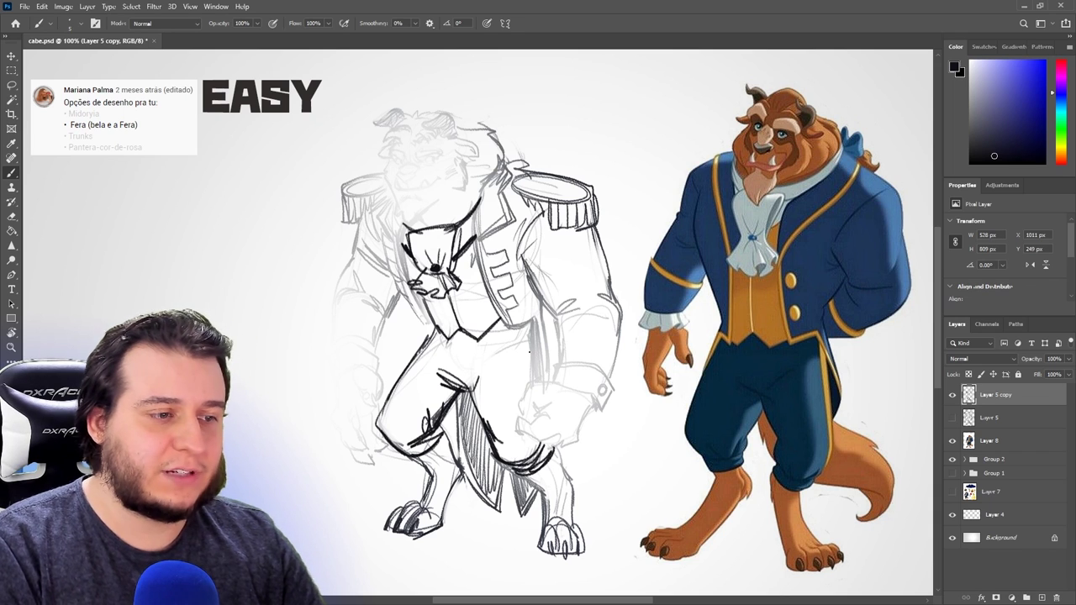
Fill the coat's dark inner side beside the nearer hip with heavy vertical strokes.
mouse_move(527, 382)
mouse_down()
mouse_move(527, 336)
mouse_move(528, 383)
mouse_up()
drag(538, 326, 539, 379)
drag(545, 328, 542, 375)
drag(539, 301, 550, 380)
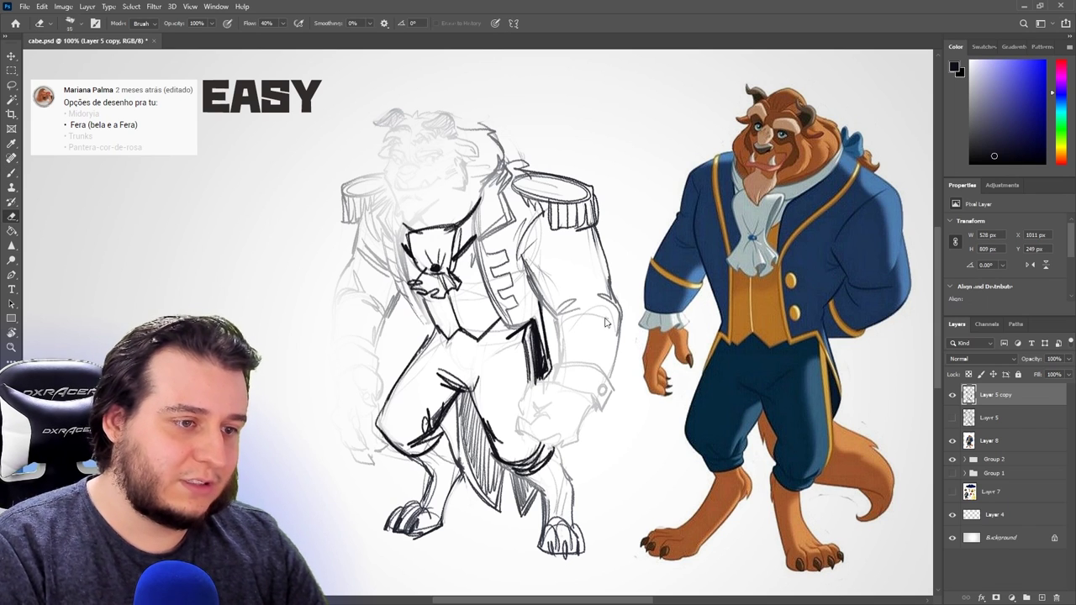
drag(535, 294, 547, 344)
Erase the braid loops on the nearer jacket front and redraw its plain edge up to the neck.
drag(477, 248, 508, 335)
key(e)
mouse_move(494, 269)
mouse_down()
mouse_move(511, 320)
mouse_move(501, 254)
mouse_move(506, 278)
mouse_move(483, 333)
mouse_up()
key(b)
drag(505, 251, 481, 325)
drag(496, 197, 487, 286)
mouse_move(506, 173)
mouse_down()
mouse_move(490, 226)
mouse_move(496, 190)
mouse_move(506, 221)
mouse_move(499, 178)
mouse_move(485, 232)
mouse_move(487, 267)
mouse_move(508, 159)
mouse_up()
Refine the nearer jacket front with a long inner trim line and add two oval buttons near its hem.
key(e)
key(b)
drag(480, 195, 475, 261)
mouse_move(497, 199)
mouse_down()
mouse_move(489, 280)
mouse_move(507, 278)
mouse_move(501, 291)
mouse_up()
key(e)
key(b)
key(e)
key(b)
drag(511, 296, 509, 313)
Redraw the farther jacket front from the shoulder to the waist as a clean curved edge, erasing the rough lines.
drag(385, 225, 380, 261)
drag(386, 261, 399, 289)
key(e)
mouse_move(383, 226)
mouse_down()
mouse_move(392, 279)
mouse_move(375, 269)
mouse_move(411, 304)
mouse_up()
key(b)
mouse_move(381, 259)
mouse_down()
mouse_move(431, 321)
mouse_move(398, 289)
mouse_move(427, 322)
mouse_move(420, 351)
mouse_move(432, 338)
mouse_up()
key(e)
key(b)
key(e)
key(b)
key(e)
key(b)
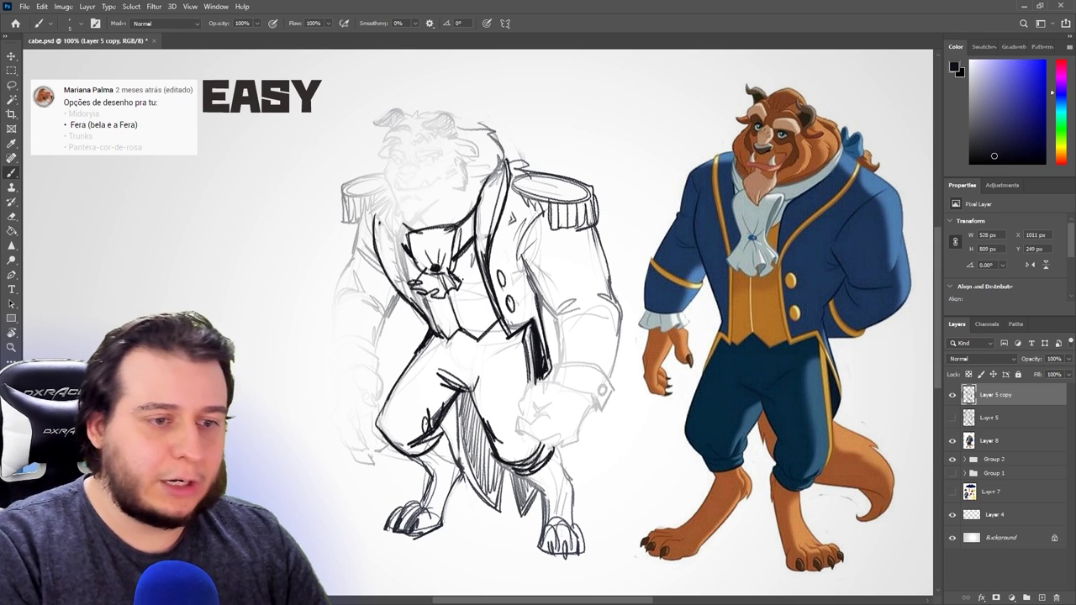
Erase the rough line at the top of the nearer thigh and add crease lines there beside the groin.
key(e)
drag(469, 388, 493, 367)
key(b)
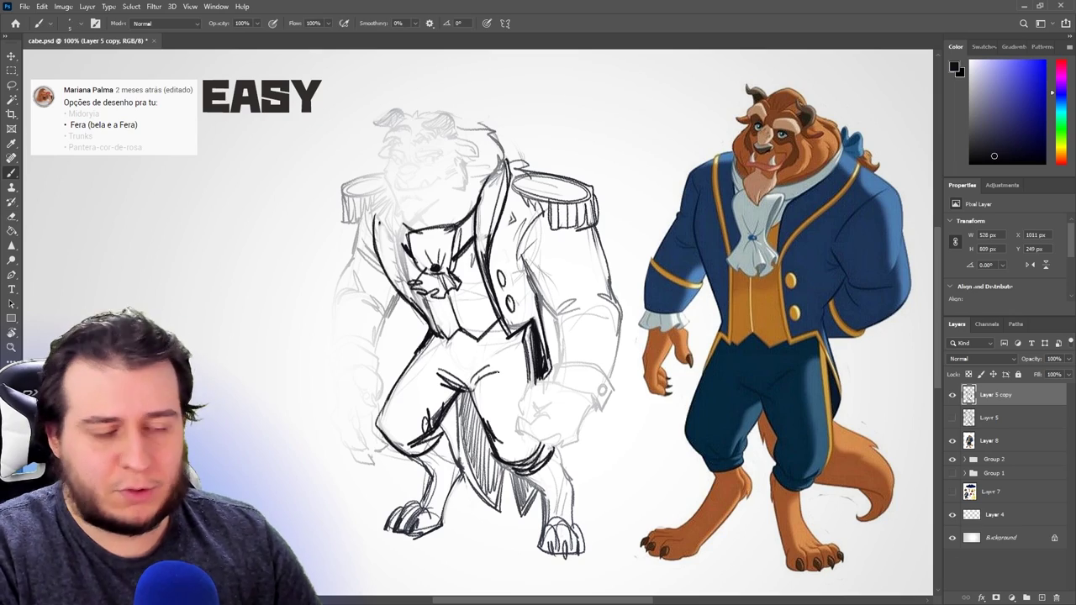
key(e)
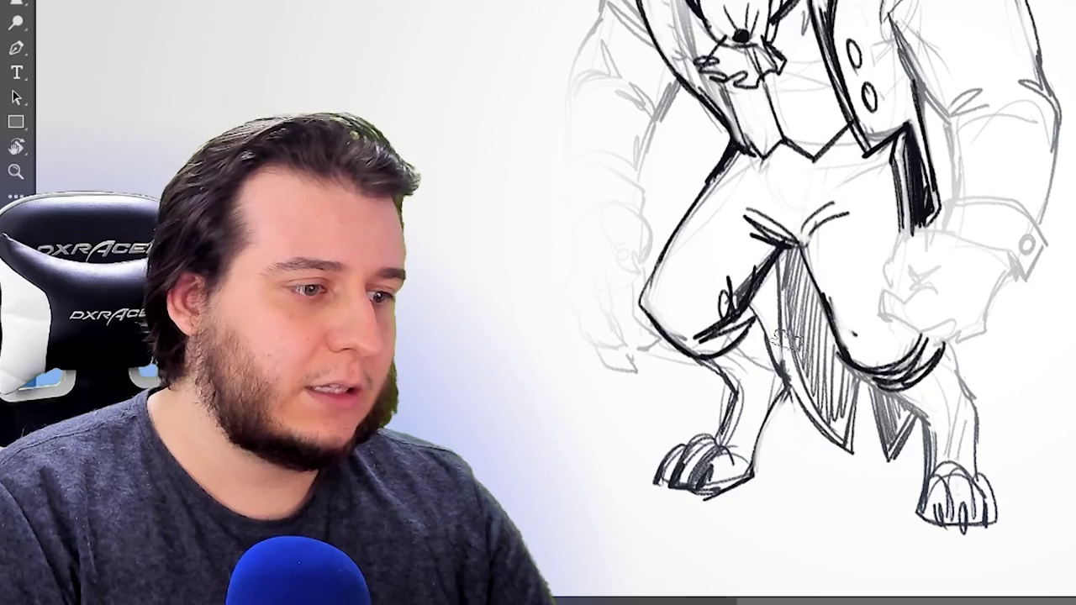
Erase the coat tails between and behind the legs and sketch a curved, tufted tail beside the nearer leg.
mouse_move(458, 433)
mouse_down()
mouse_move(494, 513)
mouse_move(481, 462)
mouse_move(523, 501)
mouse_up()
key(b)
mouse_move(583, 436)
mouse_down()
mouse_move(626, 483)
mouse_move(576, 464)
mouse_up()
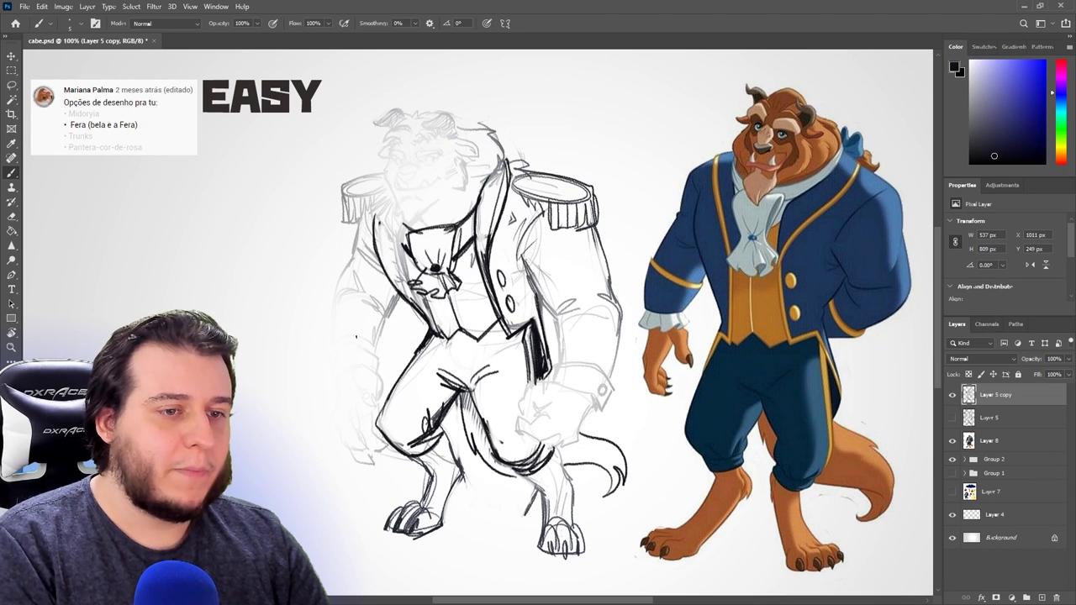
Redraw the farther sleeve with its forearm outline, elbow crease and straight cuff end.
mouse_move(336, 279)
mouse_down()
mouse_move(347, 351)
mouse_move(370, 357)
mouse_move(380, 303)
mouse_move(338, 290)
mouse_move(384, 316)
mouse_up()
drag(386, 317, 400, 295)
drag(360, 226, 343, 280)
Erase the nearer fist and turned cuff and redraw that sleeve with firm outlines, elbow folds and a plain end.
key(e)
mouse_move(570, 309)
mouse_down()
mouse_move(543, 435)
mouse_move(577, 424)
mouse_up()
key(b)
mouse_move(523, 252)
mouse_down()
mouse_move(592, 311)
mouse_move(561, 346)
mouse_move(608, 368)
mouse_up()
drag(609, 302, 614, 371)
drag(523, 263, 551, 324)
drag(611, 311, 615, 353)
drag(590, 219, 605, 285)
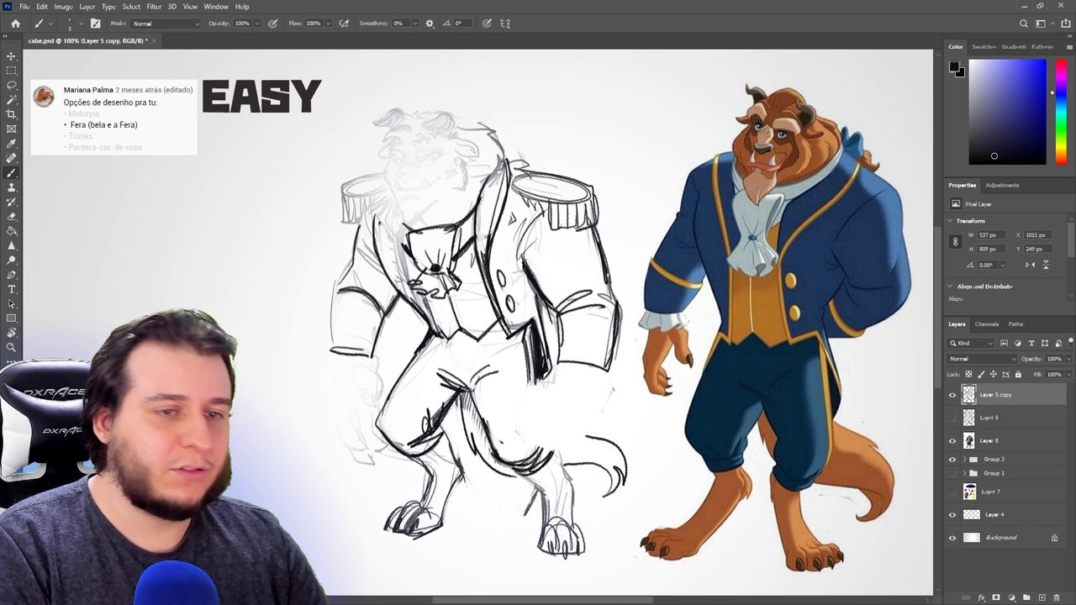
Erase the fringed epaulette on the nearer shoulder and redraw the shoulder as a plain rounded sleeve top with a seam.
key(e)
drag(531, 168, 605, 227)
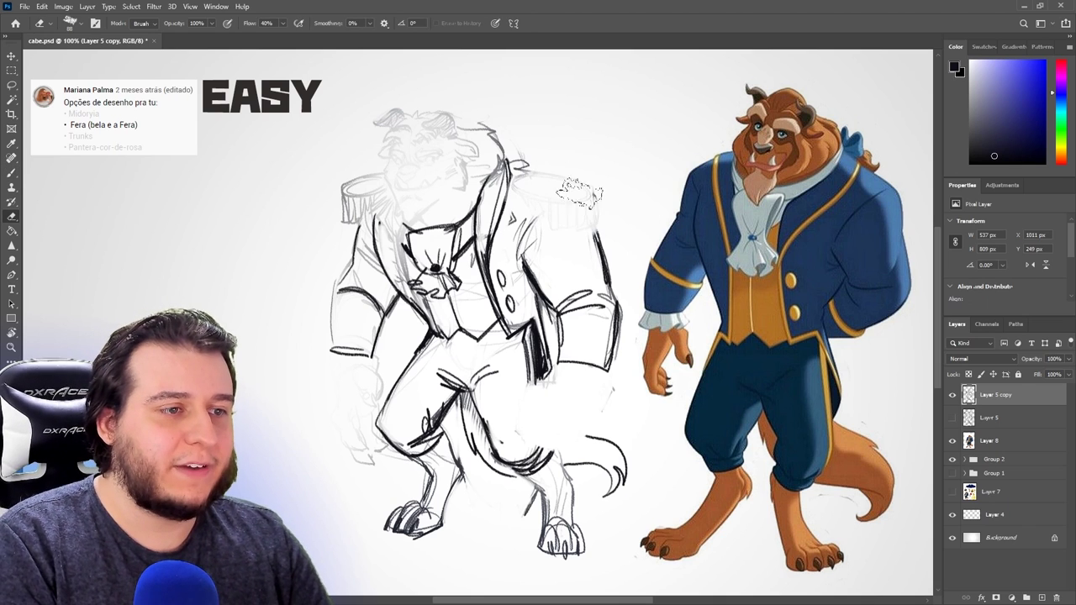
key(b)
mouse_move(518, 242)
mouse_down()
mouse_move(565, 196)
mouse_move(596, 237)
mouse_up()
drag(580, 188, 595, 232)
mouse_move(523, 176)
mouse_down()
mouse_move(585, 195)
mouse_move(545, 176)
mouse_up()
Erase the farther shoulder's epaulette and draw a plain sloping shoulder line into the upper arm.
mouse_move(387, 186)
mouse_down()
mouse_move(351, 209)
mouse_move(351, 240)
mouse_up()
key(e)
mouse_move(347, 192)
mouse_down()
mouse_move(330, 240)
mouse_move(355, 241)
mouse_up()
key(b)
drag(363, 208, 372, 240)
drag(373, 200, 367, 217)
Draw ruffled cuffs below both sleeves and a double trim band around the farther forearm.
drag(333, 353, 318, 376)
drag(318, 376, 338, 367)
drag(331, 315, 384, 325)
drag(329, 312, 329, 351)
drag(331, 324, 376, 327)
mouse_move(324, 372)
mouse_down()
mouse_move(368, 378)
mouse_move(380, 360)
mouse_up()
mouse_move(546, 367)
mouse_down()
mouse_move(562, 385)
mouse_move(612, 392)
mouse_move(565, 382)
mouse_up()
drag(576, 365, 576, 381)
Redraw the farther hand below its ruffle with long fingers and dark claws, erasing the rough fingertip lines.
mouse_move(373, 375)
mouse_down()
mouse_move(380, 388)
mouse_move(366, 410)
mouse_up()
drag(332, 373, 319, 435)
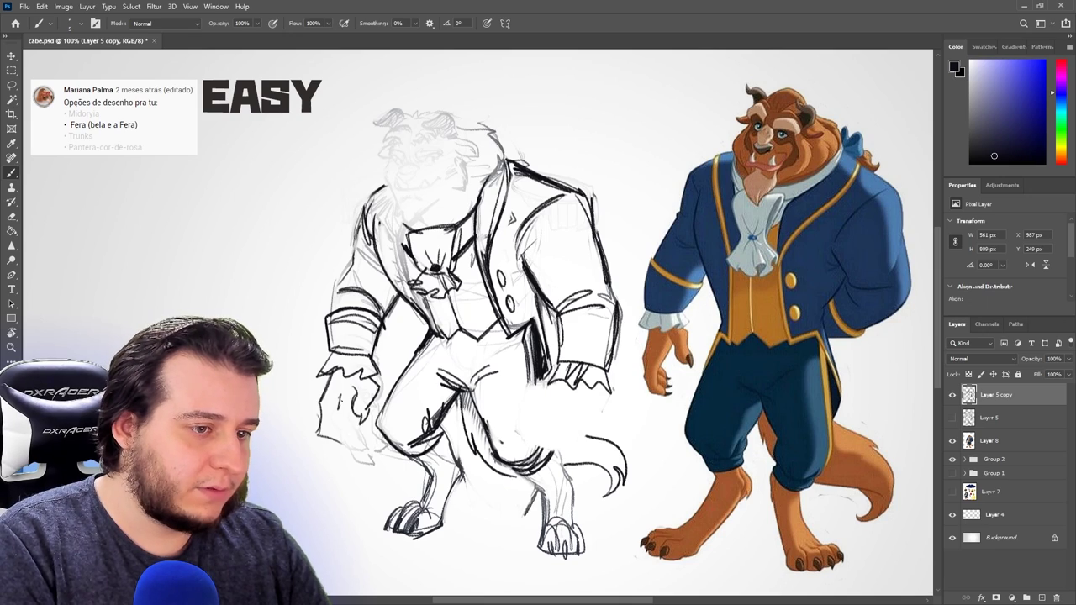
key(e)
drag(335, 432, 343, 449)
key(b)
drag(352, 416, 363, 438)
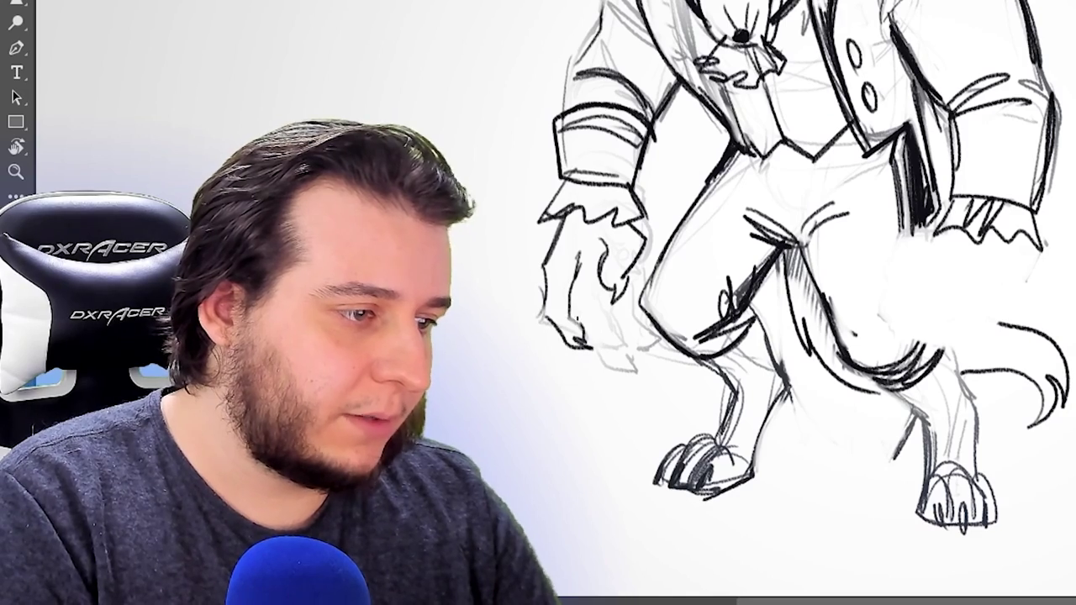
Move the farther foot down and outward, redraw the longer lower leg above it and erase the leftover lines.
key(e)
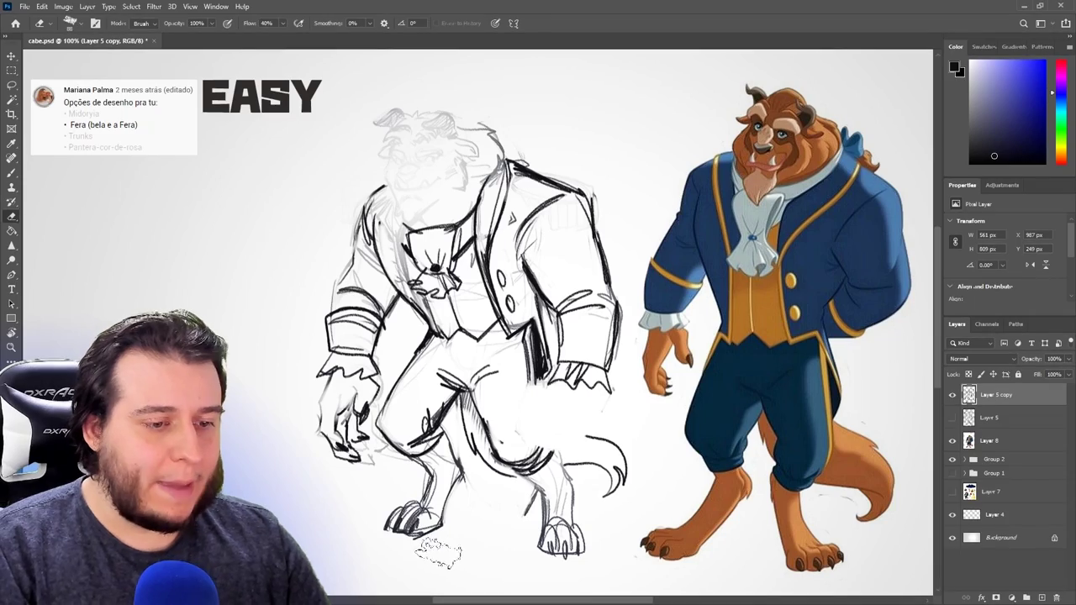
drag(437, 555, 425, 567)
key(l)
mouse_move(463, 516)
mouse_down()
mouse_move(451, 496)
mouse_move(465, 534)
mouse_move(462, 512)
mouse_up()
drag(420, 513, 407, 538)
key(ctrl+d)
key(b)
key(e)
mouse_move(434, 470)
mouse_down()
mouse_move(412, 527)
mouse_move(427, 505)
mouse_move(432, 543)
mouse_move(365, 555)
mouse_up()
Move the nearer foot slightly down and outward and redraw the shin and ankle connecting it to the knee cuff.
key(l)
drag(535, 510, 580, 508)
mouse_move(560, 535)
ctrl+mouse_down()
mouse_move(555, 570)
mouse_move(582, 543)
mouse_move(582, 562)
mouse_move(596, 568)
ctrl+mouse_up()
key(ctrl+d)
key(e)
key(b)
key(e)
key(b)
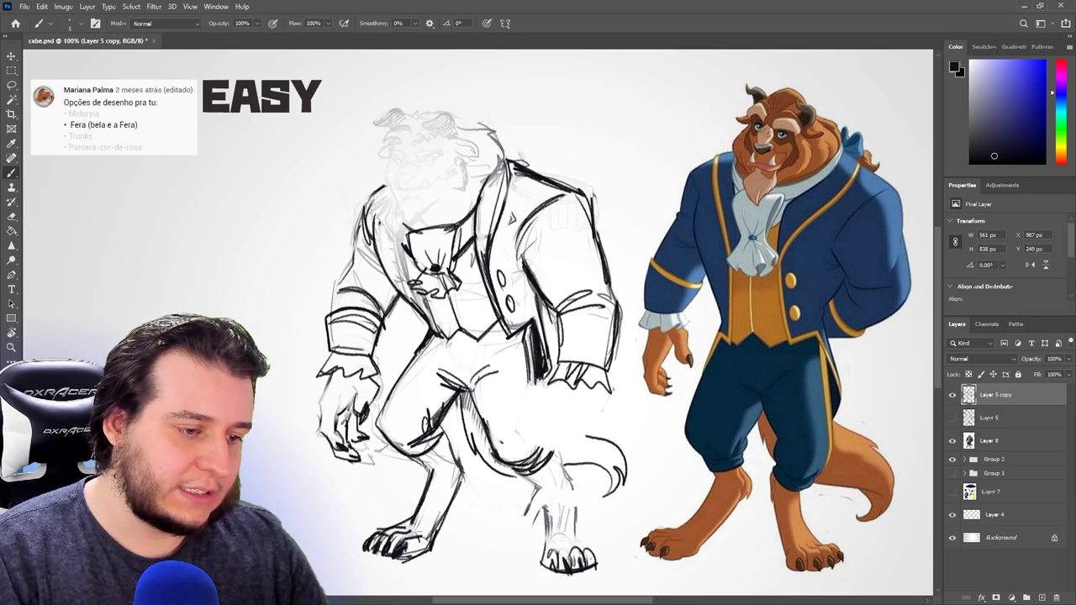
drag(566, 524, 582, 552)
mouse_move(561, 481)
mouse_down()
mouse_move(576, 542)
mouse_move(573, 528)
mouse_up()
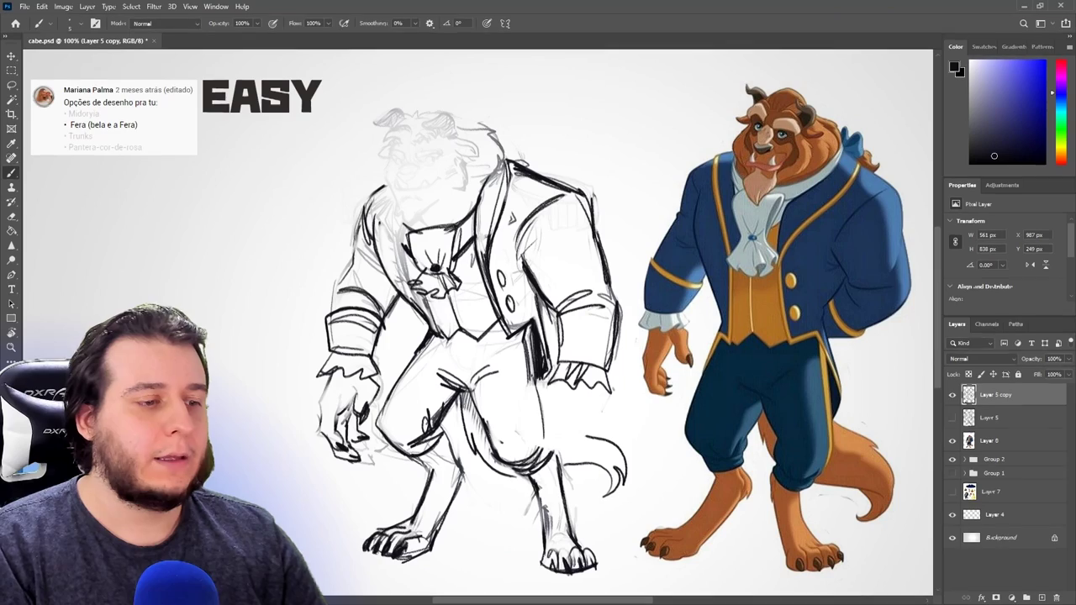
Following the reference's coat edge, redraw the outer side of the nearer thigh down to the knee cuff.
drag(906, 215, 937, 340)
mouse_move(911, 217)
mouse_down()
mouse_move(936, 346)
mouse_move(931, 294)
mouse_up()
key(e)
key(b)
drag(895, 187, 917, 333)
mouse_move(529, 357)
mouse_down()
mouse_move(549, 463)
mouse_move(538, 467)
mouse_move(599, 438)
mouse_move(563, 438)
mouse_up()
Extend the upper and lower edges of the tail to join it to the body behind the nearer leg.
key(e)
key(b)
drag(580, 434, 622, 450)
drag(561, 464, 608, 472)
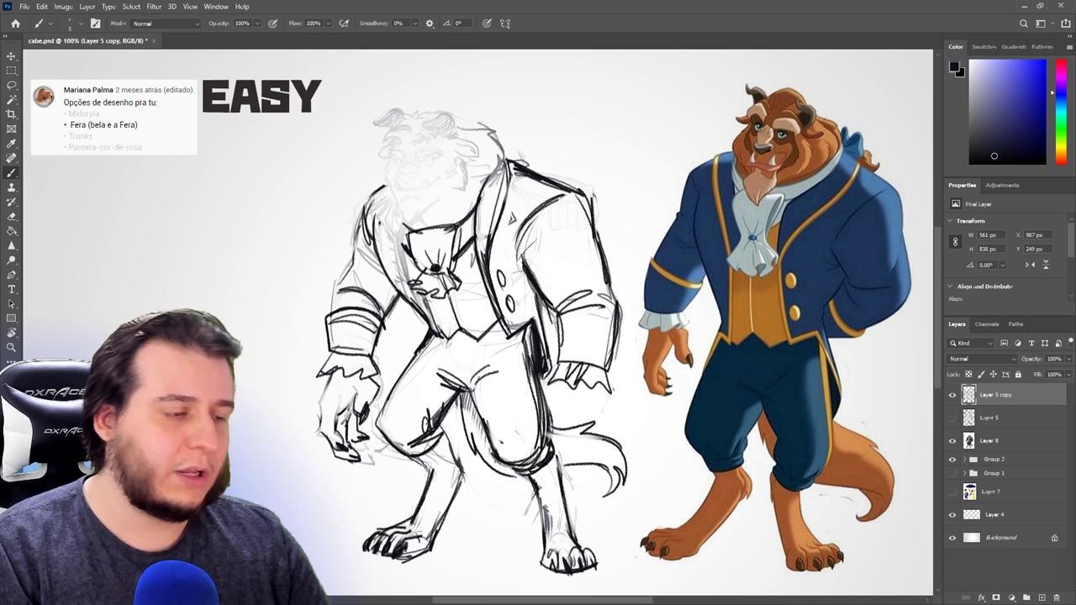
Rework the farther hand into a slimmer, relaxed shape with curved clawed fingers, erasing the heavy lines.
key(e)
mouse_move(332, 391)
mouse_down()
mouse_move(353, 450)
mouse_move(343, 380)
mouse_move(323, 402)
mouse_move(330, 418)
mouse_up()
key(b)
key(ctrl+z)
drag(375, 388, 364, 441)
drag(351, 410, 362, 437)
key(e)
drag(336, 377, 325, 426)
key(b)
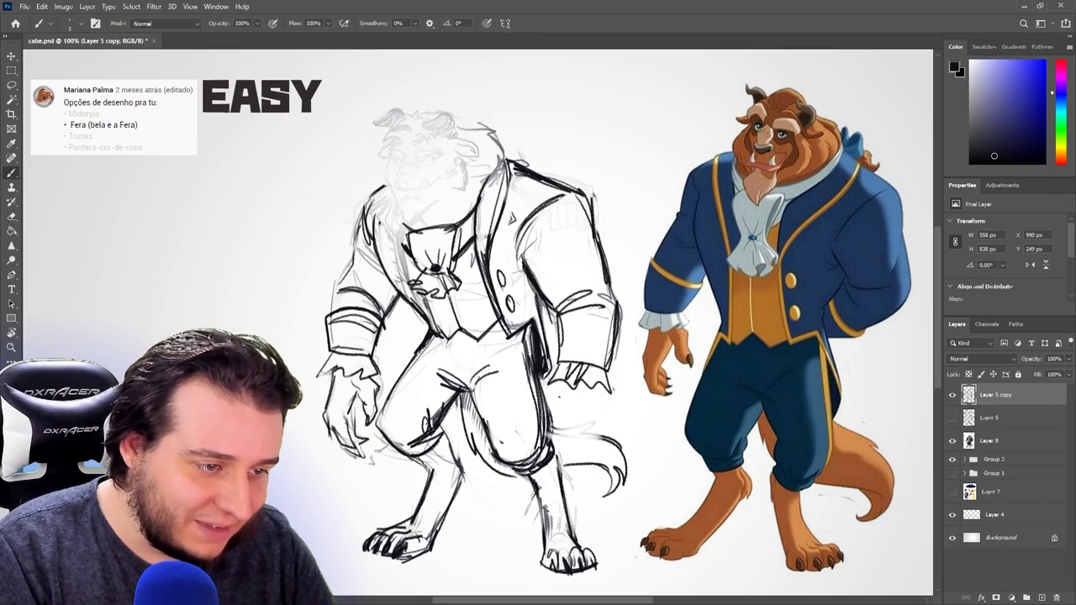
Draw the nearer hand hanging below its ruffled cuff in front of the thigh and tail.
mouse_move(556, 423)
mouse_down()
mouse_move(569, 442)
mouse_move(568, 422)
mouse_move(574, 430)
mouse_up()
drag(597, 383, 602, 415)
mouse_move(582, 464)
mouse_down()
mouse_move(594, 437)
mouse_move(562, 420)
mouse_up()
key(e)
key(b)
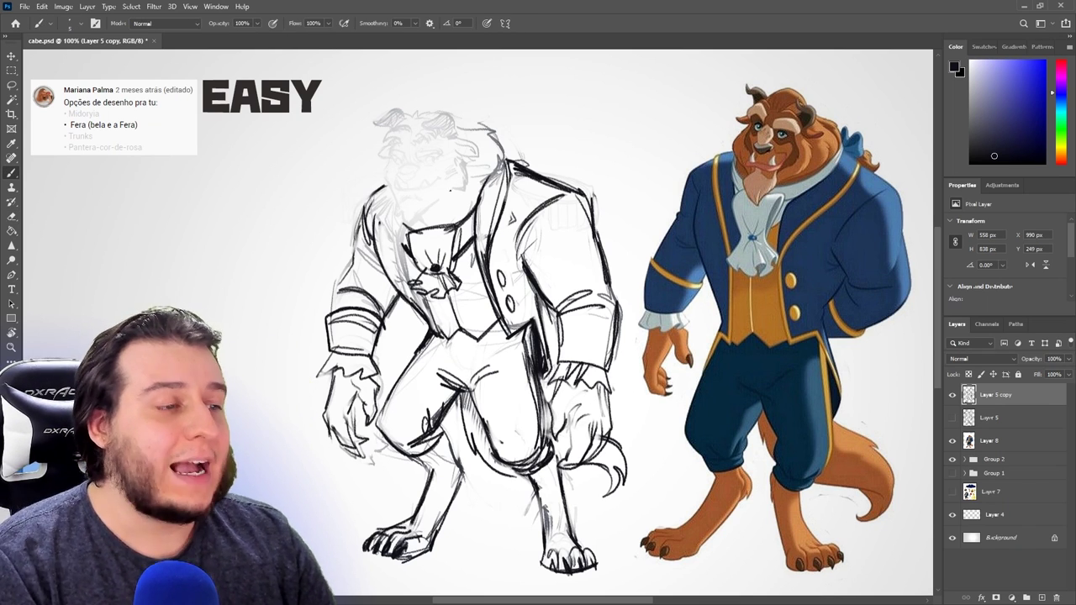
Draw the farther jacket front's inner lapel lines and add the dark nose and upper muzzle.
drag(385, 189, 421, 312)
drag(397, 222, 418, 307)
drag(397, 231, 415, 302)
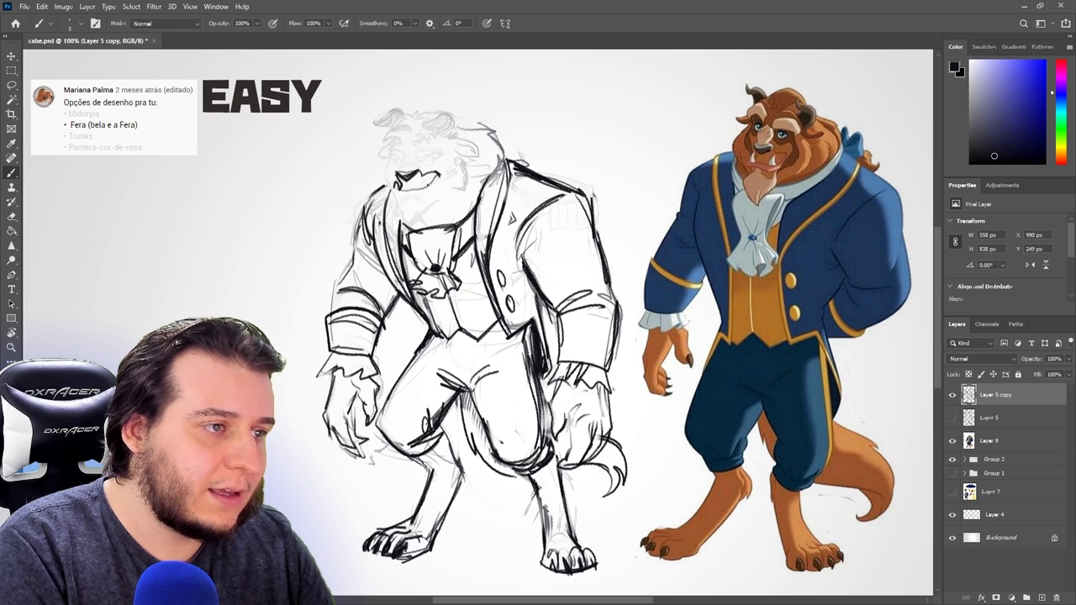
Erase the faded lines around the muzzle and draw the mouth with its lower fangs.
key(e)
drag(422, 176, 409, 198)
key(b)
key(e)
key(b)
drag(412, 195, 423, 207)
Draw a pointed beard hanging from the chin over the neckcloth and clean up around it.
mouse_move(403, 197)
mouse_down()
mouse_move(400, 210)
mouse_move(427, 239)
mouse_move(414, 234)
mouse_up()
key(e)
key(b)
drag(412, 227, 422, 240)
key(e)
key(b)
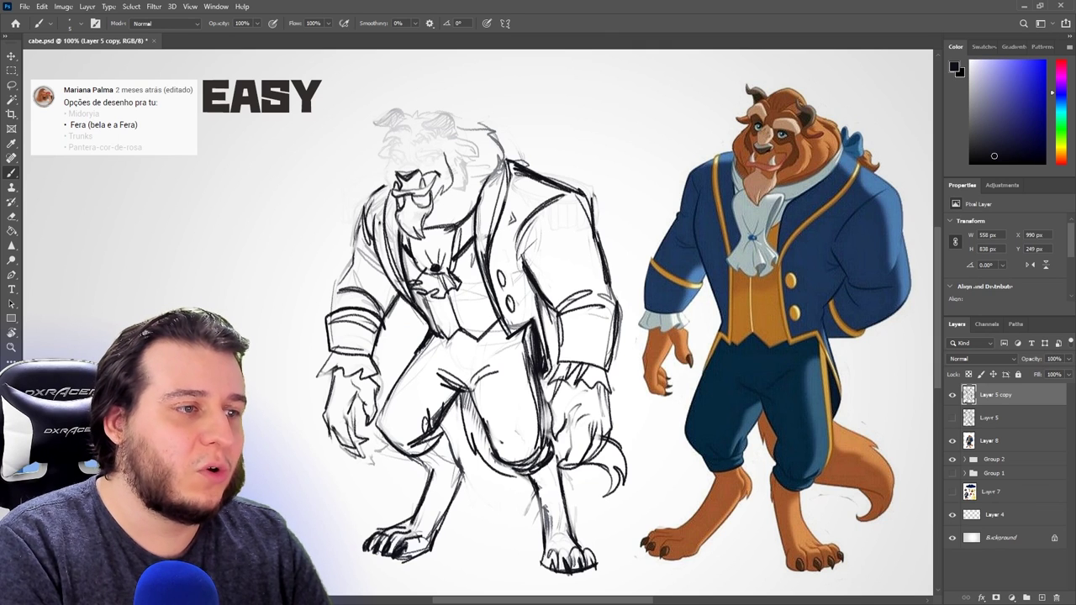
Draw the jagged mane tufts framing both cheeks down to the collar.
drag(462, 199, 455, 153)
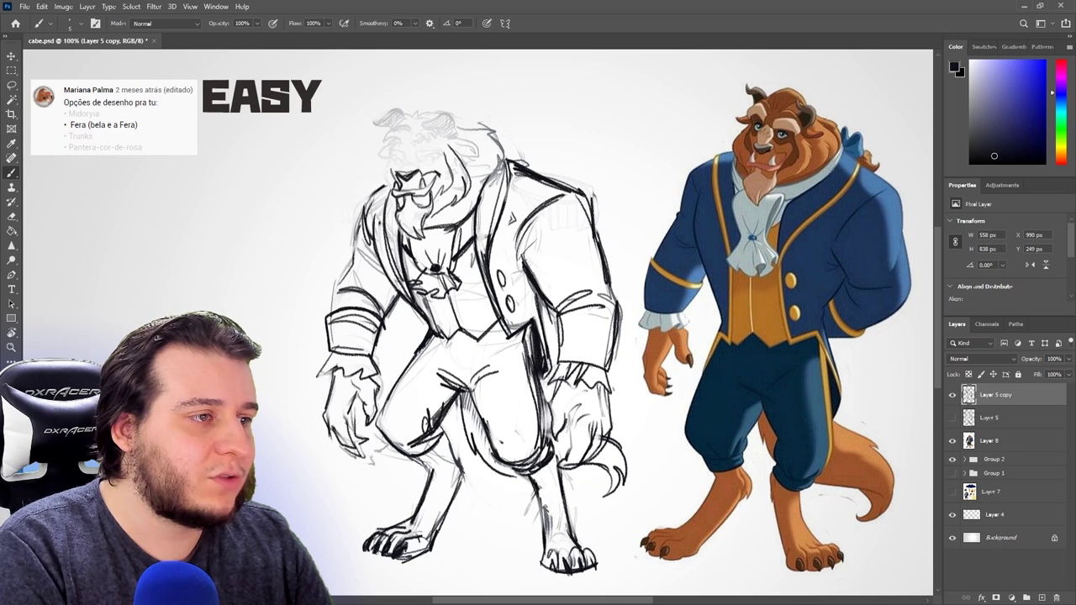
mouse_move(382, 157)
mouse_down()
mouse_move(390, 181)
mouse_move(378, 200)
mouse_up()
key(e)
key(b)
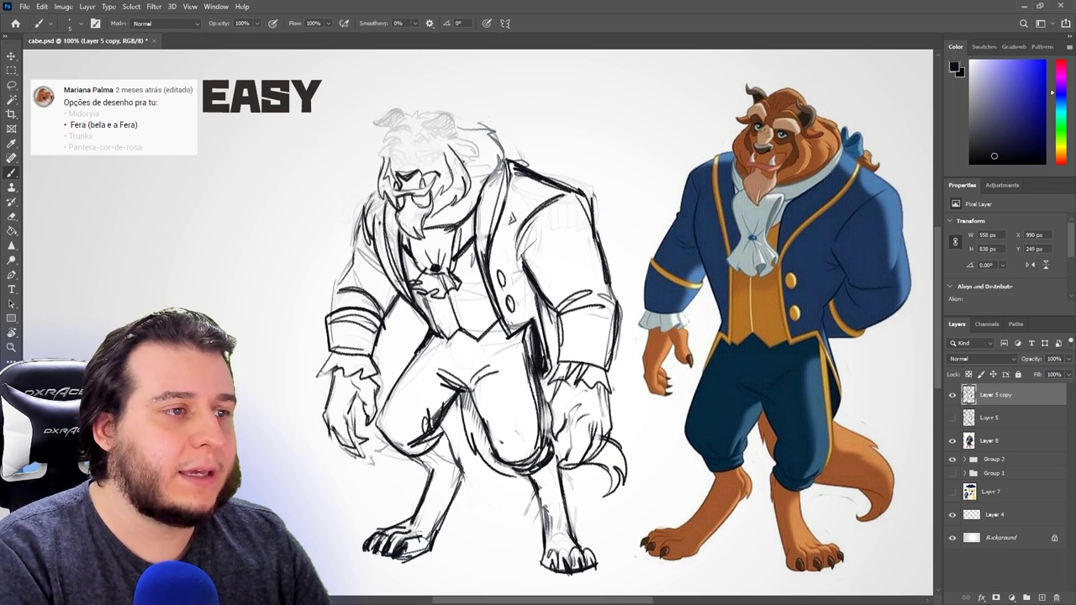
drag(480, 176, 459, 211)
Outline the mane over the back and top of the head and add the forehead lines and farther horn.
drag(499, 143, 488, 166)
drag(488, 143, 424, 104)
mouse_move(416, 113)
mouse_down()
mouse_move(409, 136)
mouse_move(409, 111)
mouse_up()
mouse_move(408, 111)
mouse_down()
mouse_move(400, 136)
mouse_move(421, 125)
mouse_up()
Erase the rough lines behind the head and draw a ribbon bow with a loose lock behind the neck.
key(e)
mouse_move(454, 117)
mouse_down()
mouse_move(499, 147)
mouse_move(507, 132)
mouse_move(523, 158)
mouse_up()
key(b)
mouse_move(523, 150)
mouse_down()
mouse_move(529, 170)
mouse_move(533, 160)
mouse_up()
drag(529, 153, 571, 160)
drag(571, 159, 556, 176)
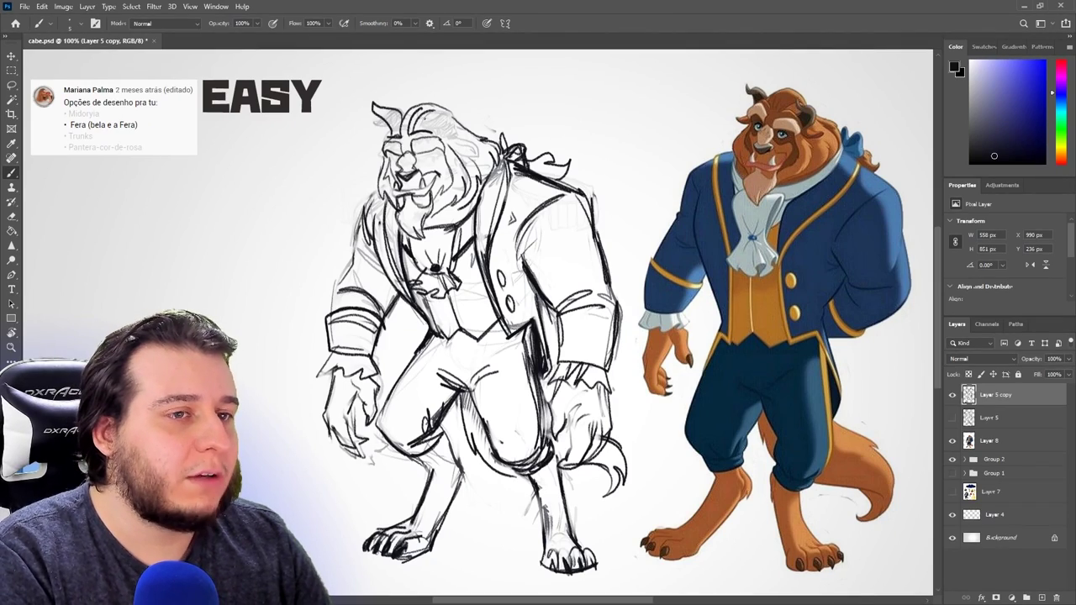
Undo the last horn stroke, redraw both horns with shaded bases and ears, and draw the eyes and brows.
key(ctrl+z)
mouse_move(384, 113)
mouse_down()
mouse_move(402, 116)
mouse_move(397, 134)
mouse_move(450, 136)
mouse_up()
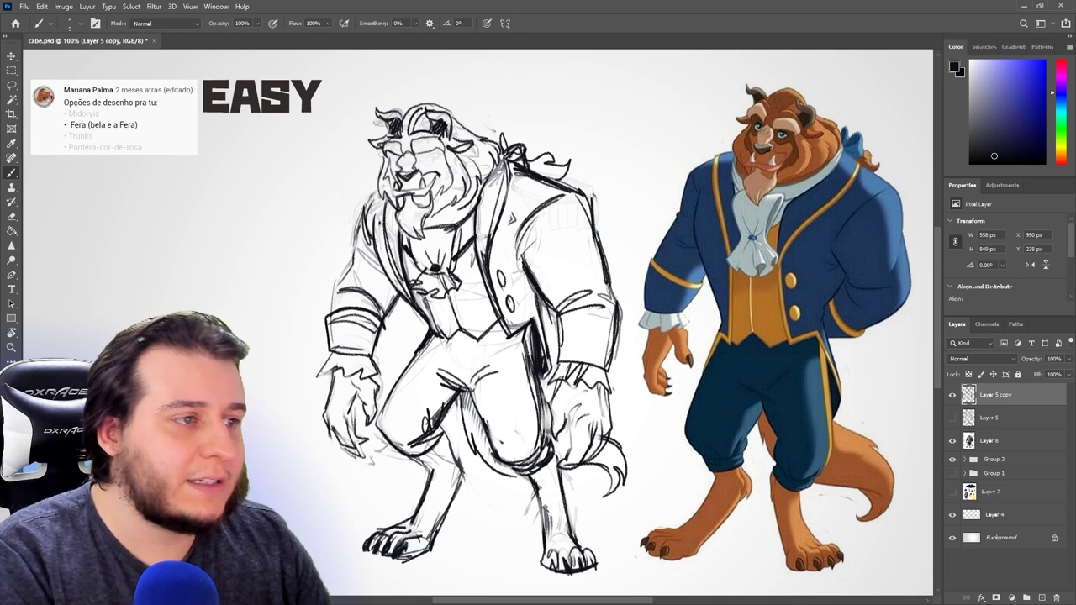
drag(420, 156, 430, 160)
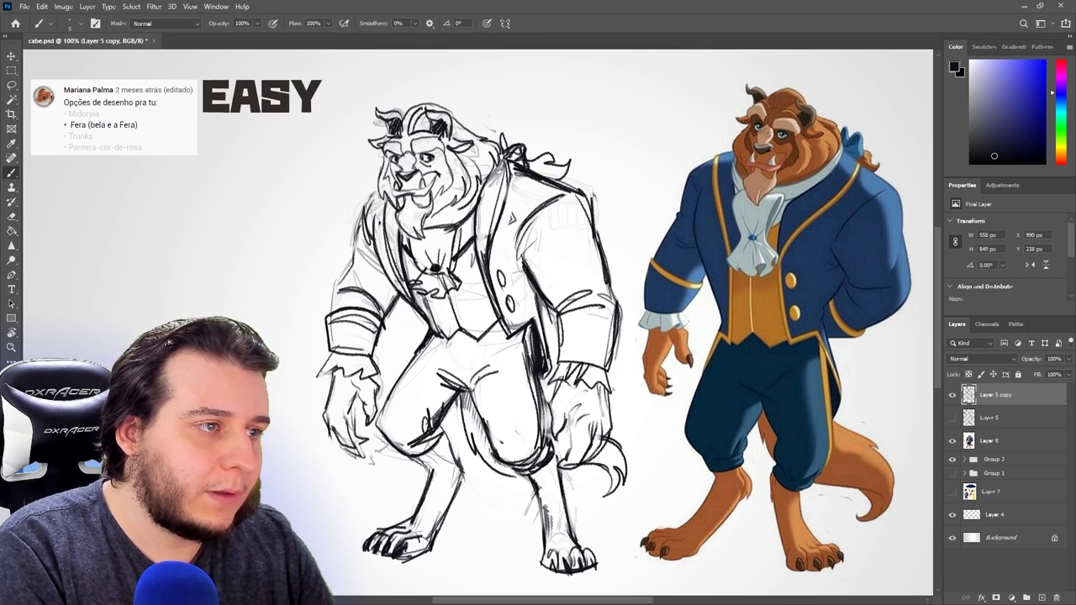
Show the original sketch on Layer 5, try shifting it sideways, and undo the move.
key(v)
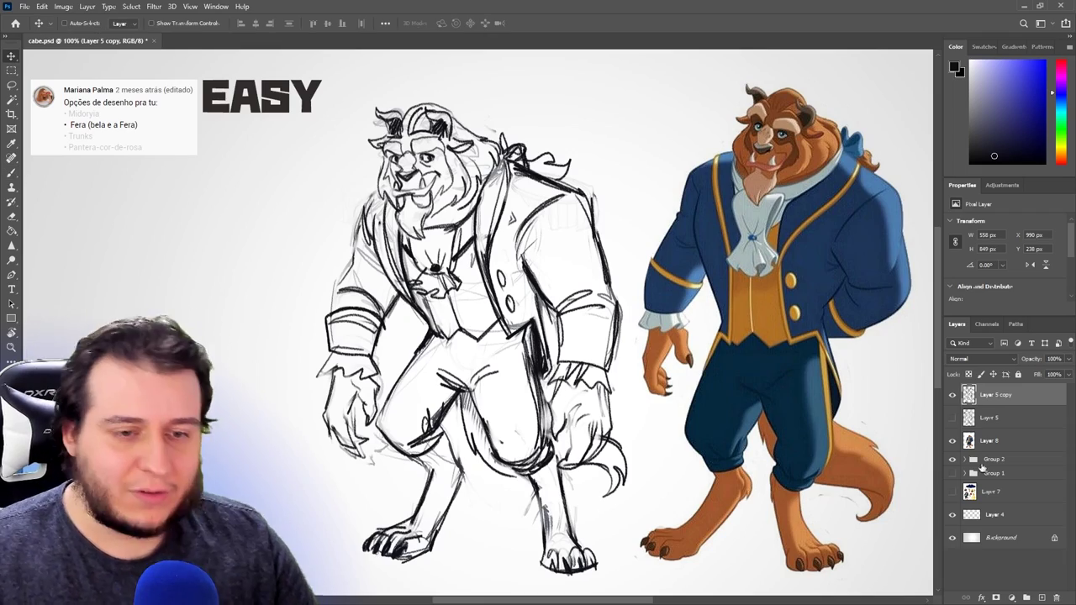
click(954, 421)
click(991, 419)
drag(883, 399, 750, 397)
key(ctrl+z)
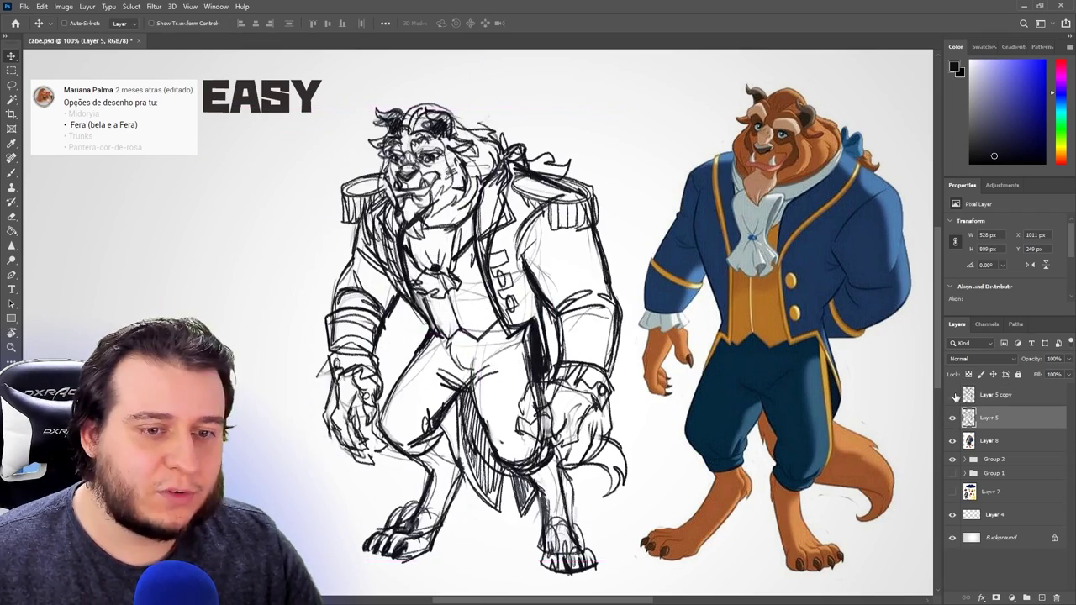
Compare the original sketch on Layer 5 with the redraw on Layer 5 copy by alternating their visibility.
click(955, 396)
click(952, 418)
click(953, 394)
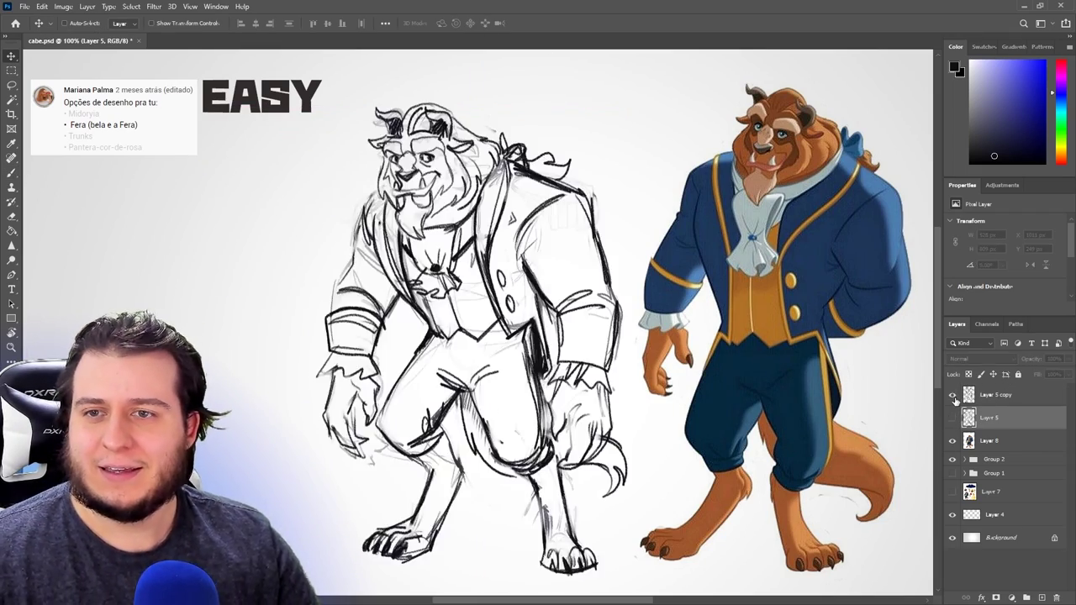
click(953, 395)
click(953, 418)
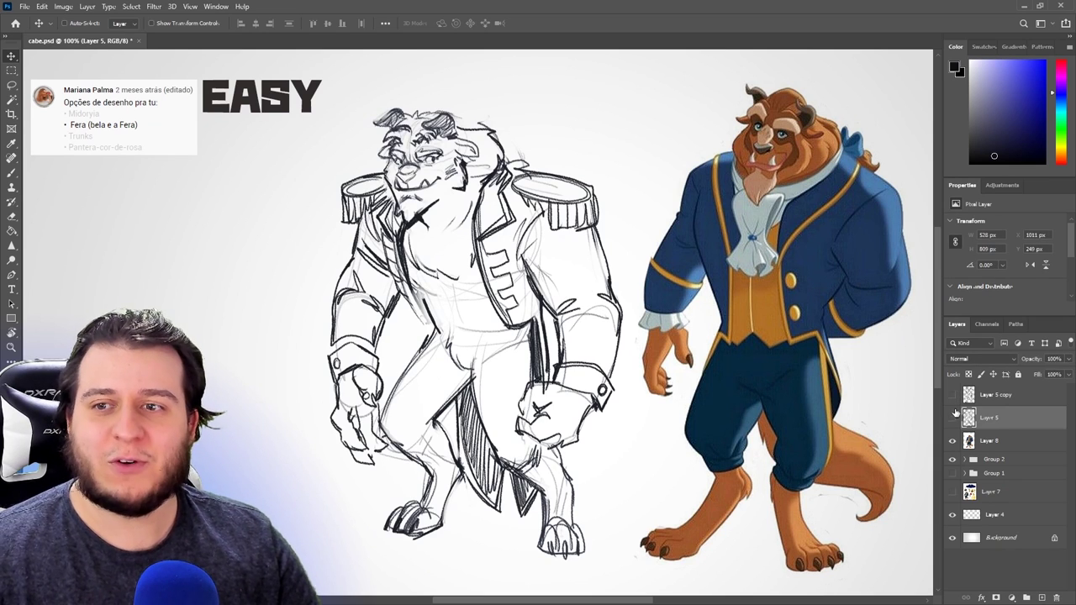
click(952, 417)
click(953, 395)
click(953, 394)
click(953, 418)
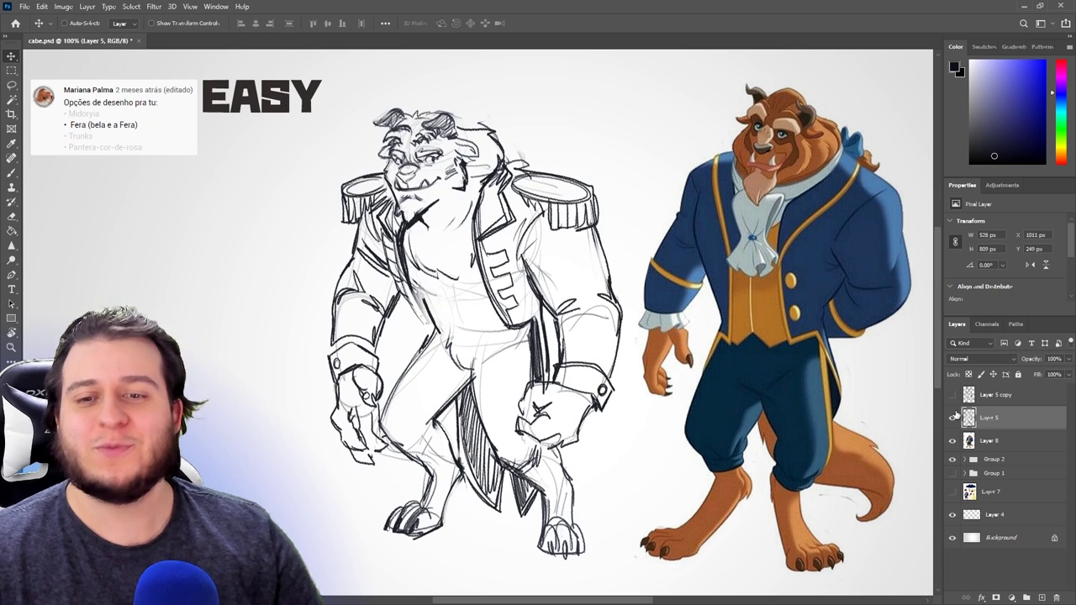
click(952, 418)
click(952, 418)
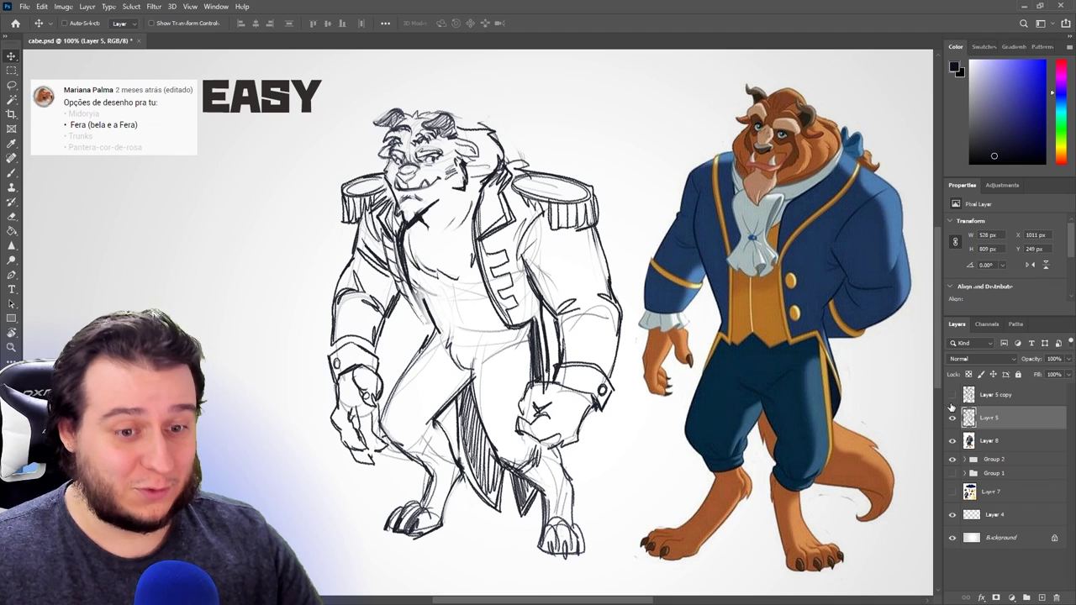
click(953, 418)
click(953, 394)
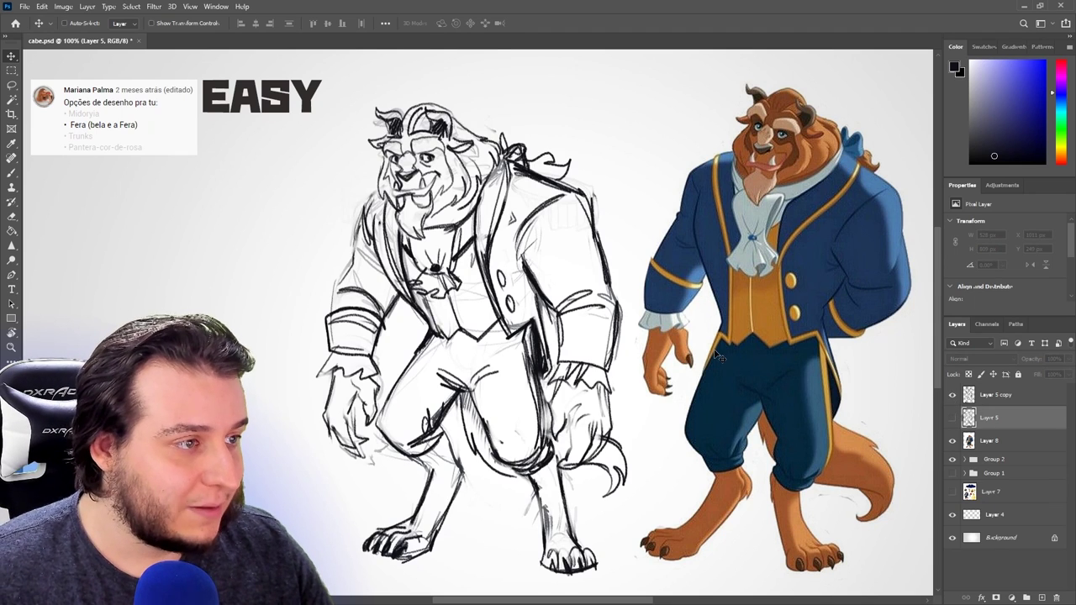
click(992, 394)
click(952, 394)
click(953, 394)
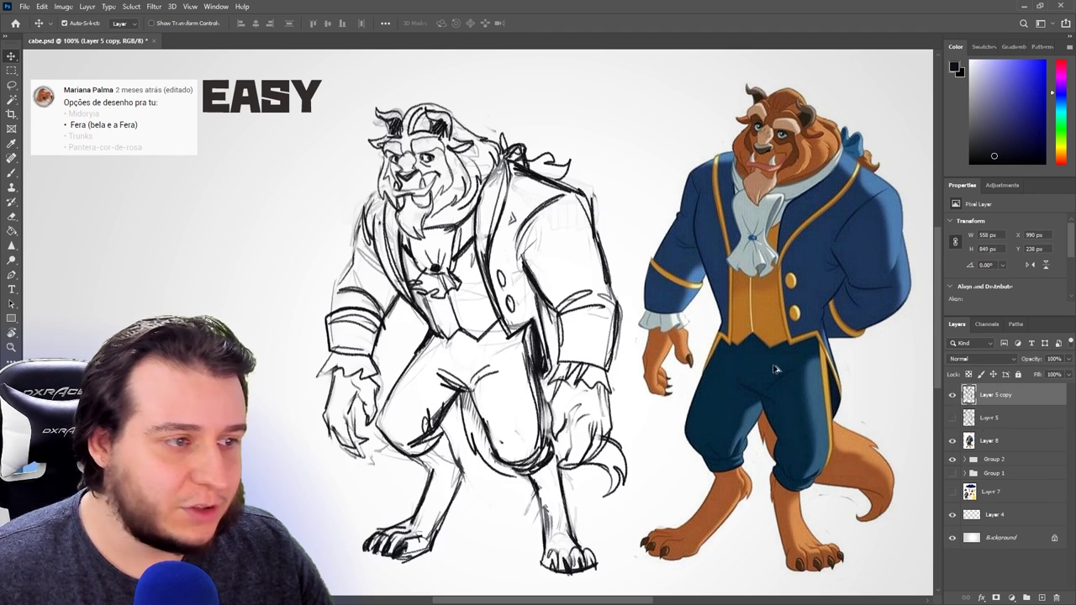
click(952, 394)
click(952, 418)
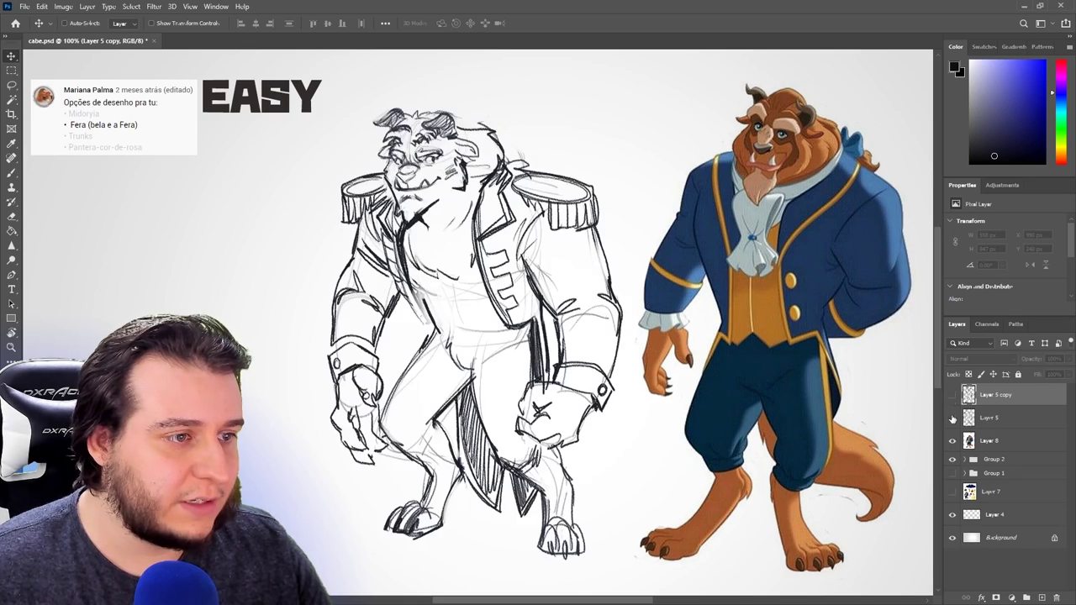
click(952, 418)
click(952, 395)
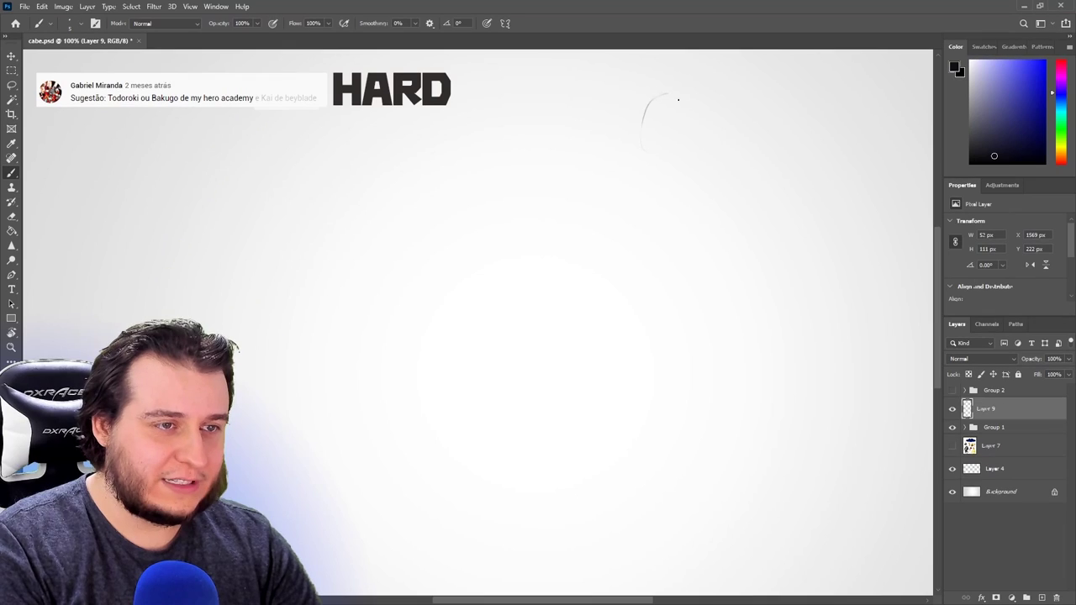
Sketch a small rounded head for the new character with a center guideline, jaw, ear and frowning eyes.
mouse_move(677, 99)
mouse_down()
mouse_move(637, 133)
mouse_move(659, 163)
mouse_up()
drag(660, 107, 660, 132)
drag(660, 132, 660, 170)
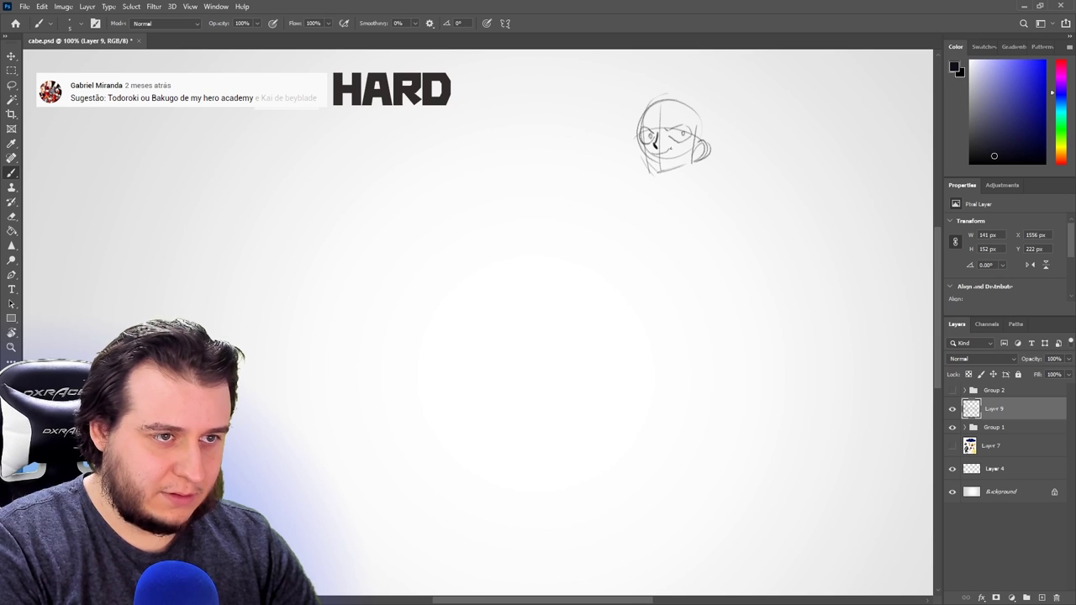
Replace the simple mouth line with a snarling, toothy mouth and add the neck below the jaw.
key(ctrl+z)
drag(672, 151, 683, 159)
key(ctrl+z)
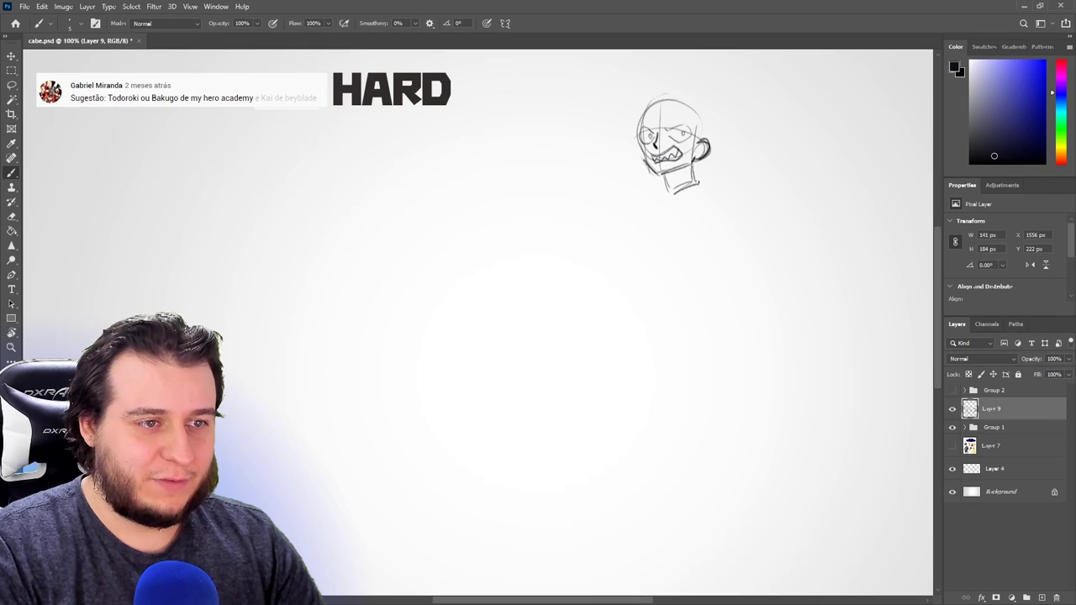
Sketch the torso below the neck with a center guideline, chest line, rounded shoulders, side contours and a narrow waist.
mouse_move(699, 181)
mouse_down()
mouse_move(729, 198)
mouse_move(699, 251)
mouse_up()
drag(740, 204, 691, 280)
mouse_move(652, 189)
mouse_down()
mouse_move(638, 265)
mouse_move(630, 259)
mouse_move(697, 241)
mouse_up()
drag(736, 219, 706, 240)
drag(624, 205, 629, 221)
drag(613, 204, 676, 191)
drag(701, 195, 755, 221)
mouse_move(695, 246)
mouse_down()
mouse_move(632, 277)
mouse_move(689, 283)
mouse_up()
mouse_move(637, 266)
mouse_down()
mouse_move(647, 318)
mouse_move(716, 323)
mouse_up()
Draw the V-shaped hips and both thighs in a wide stance, with a round joint at one knee.
mouse_move(644, 320)
mouse_down()
mouse_move(611, 411)
mouse_move(617, 424)
mouse_move(678, 365)
mouse_up()
drag(645, 402, 679, 364)
drag(690, 363, 703, 385)
drag(713, 323, 690, 370)
drag(644, 335, 673, 368)
mouse_move(673, 366)
mouse_down()
mouse_move(710, 326)
mouse_move(746, 444)
mouse_up()
drag(743, 430, 757, 448)
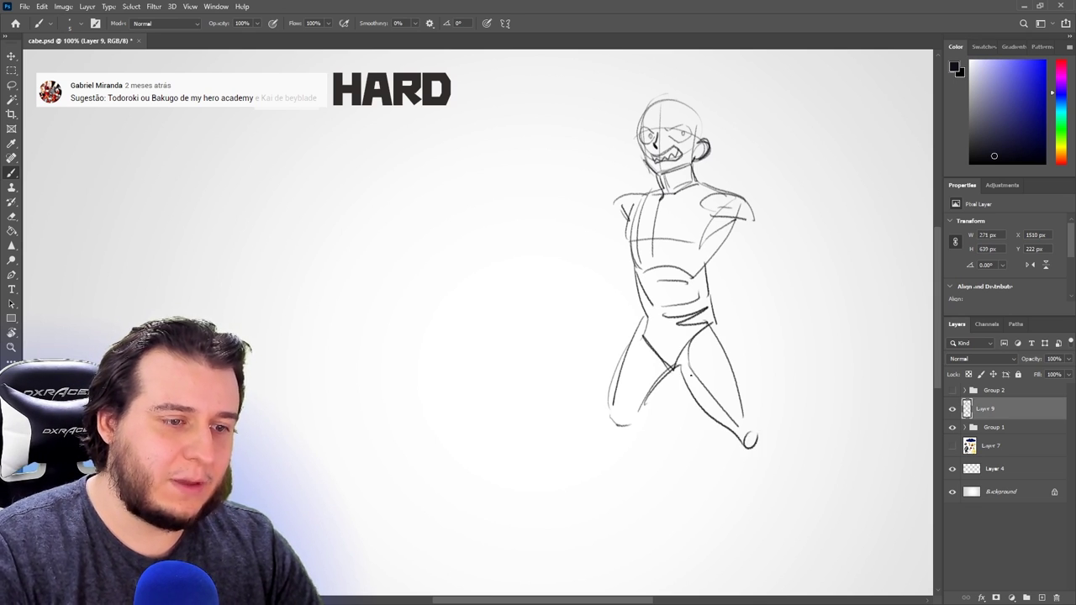
Add the other knee and both lower legs, and shift the whole figure slightly up and to the left.
drag(627, 394, 640, 442)
drag(608, 419, 625, 442)
drag(605, 446, 595, 544)
drag(636, 439, 630, 562)
drag(743, 432, 799, 552)
drag(747, 446, 789, 538)
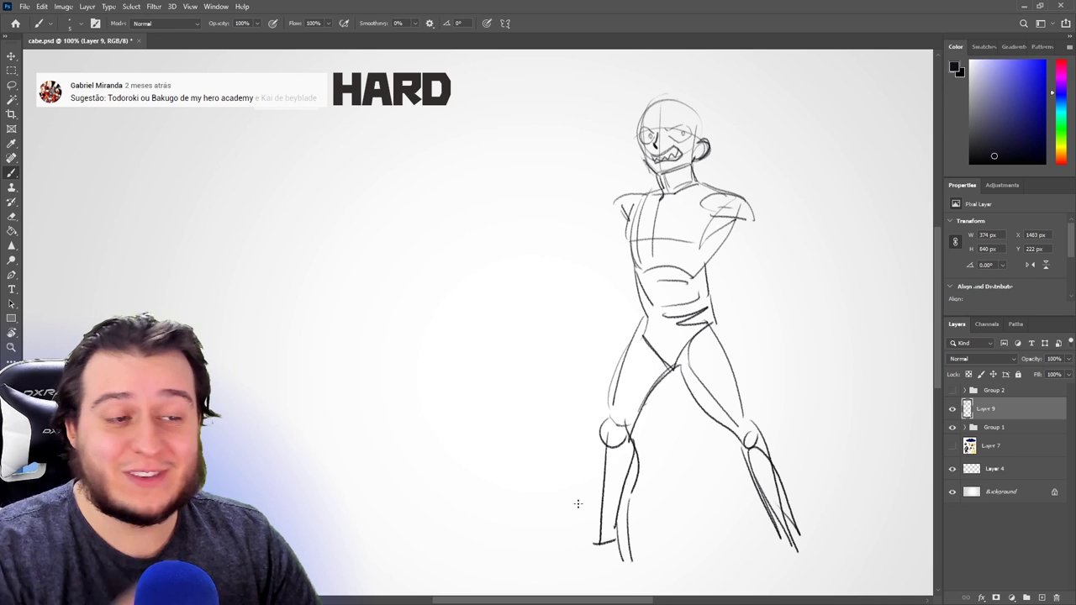
key(v)
drag(672, 410, 665, 396)
key(b)
Draw a chunky round-toed boot with an ankle cuff on each foot.
drag(587, 515, 615, 511)
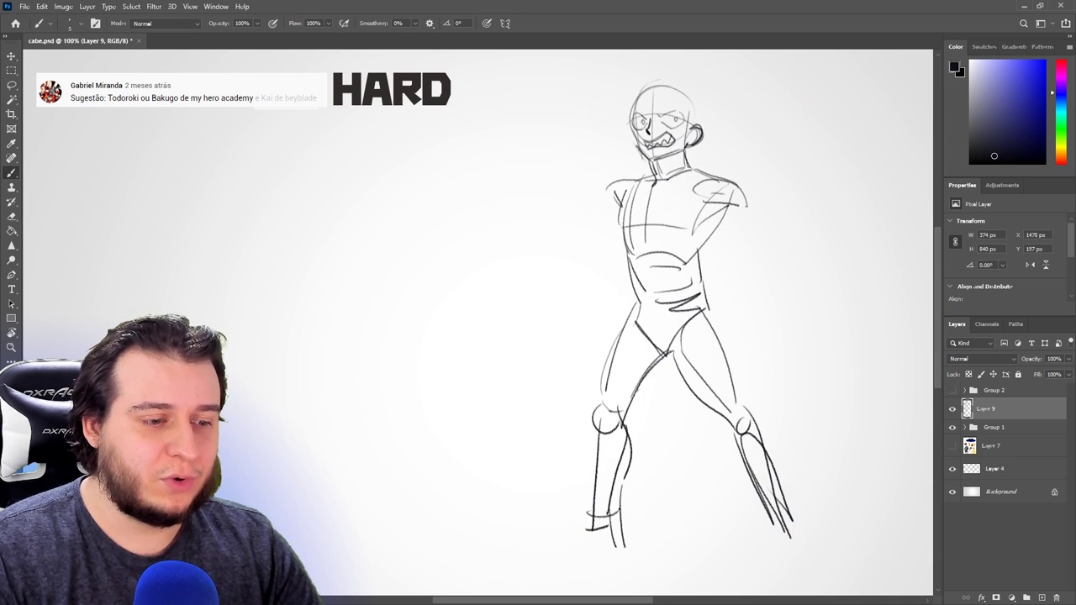
mouse_move(528, 555)
mouse_down()
mouse_move(571, 538)
mouse_move(519, 566)
mouse_up()
drag(514, 569, 574, 571)
drag(574, 572, 623, 556)
drag(620, 515, 623, 555)
drag(575, 503, 613, 509)
drag(577, 501, 567, 538)
drag(749, 499, 836, 582)
drag(797, 587, 821, 589)
drag(791, 508, 837, 589)
drag(748, 481, 801, 519)
Draw the forearm on the ear side of the figure, with a wide cuff and a large hand with curled fingers over the thigh.
mouse_move(766, 259)
mouse_down()
mouse_move(756, 291)
mouse_move(780, 266)
mouse_up()
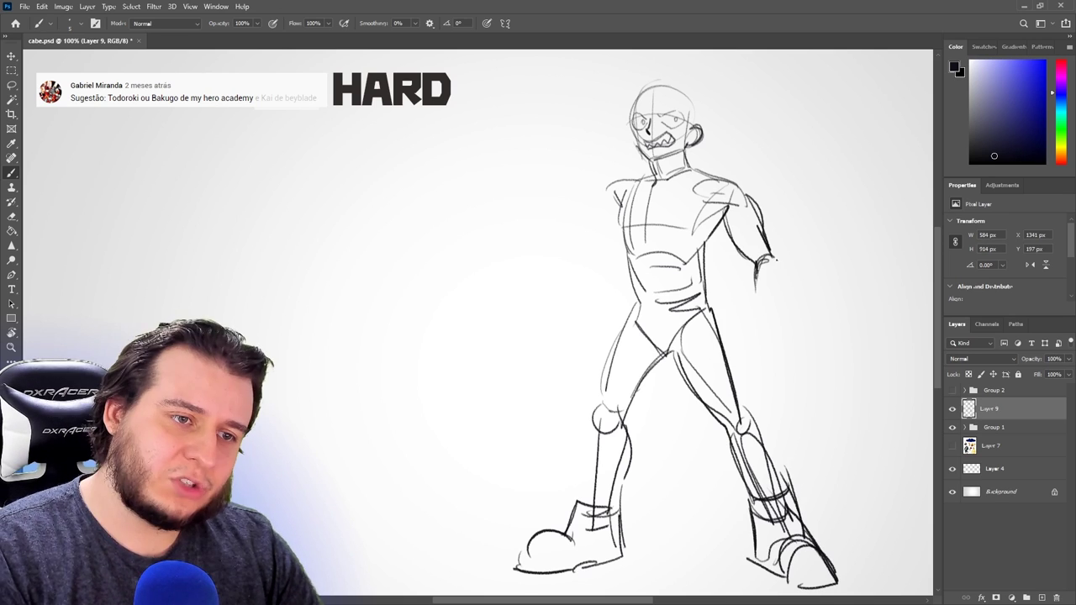
drag(758, 267, 751, 318)
drag(749, 316, 784, 340)
mouse_move(753, 306)
mouse_down()
mouse_move(730, 344)
mouse_move(740, 340)
mouse_move(710, 356)
mouse_move(743, 410)
mouse_up()
key(e)
mouse_move(716, 340)
mouse_down()
mouse_move(721, 363)
mouse_move(739, 312)
mouse_up()
key(b)
mouse_move(738, 313)
mouse_down()
mouse_move(784, 317)
mouse_move(789, 349)
mouse_up()
key(e)
key(b)
drag(793, 343, 785, 367)
drag(768, 366, 773, 389)
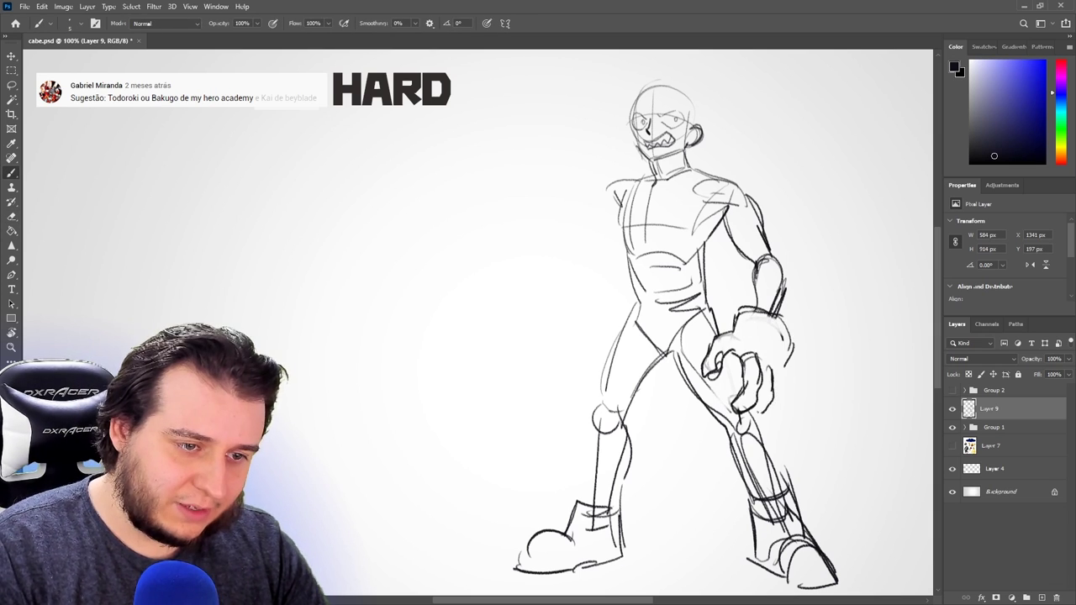
Erase the cuff and forearm and replace them with a big rounded grenade gauntlet with an upright lever.
key(e)
drag(782, 321, 792, 348)
mouse_move(782, 294)
mouse_down()
mouse_move(744, 315)
mouse_move(764, 276)
mouse_up()
key(b)
mouse_move(734, 327)
mouse_down()
mouse_move(809, 273)
mouse_move(797, 365)
mouse_up()
mouse_move(814, 345)
mouse_down()
mouse_move(790, 264)
mouse_move(743, 284)
mouse_up()
mouse_move(794, 269)
mouse_down()
mouse_move(816, 220)
mouse_move(813, 346)
mouse_up()
drag(735, 331, 803, 362)
drag(740, 329, 808, 364)
drag(824, 264, 810, 362)
key(e)
key(b)
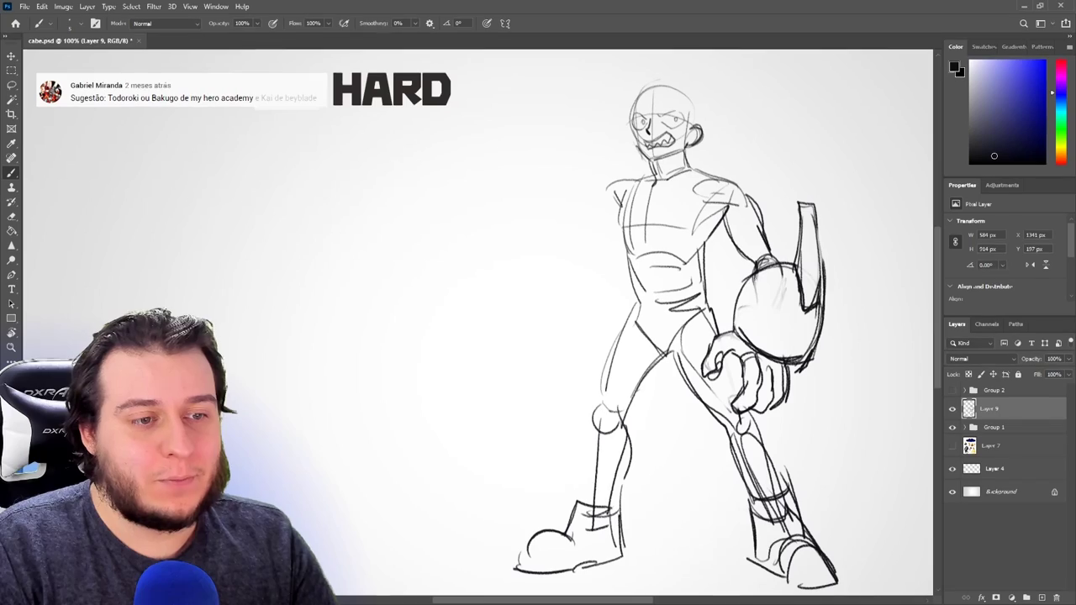
Divide the grenade gauntlet's surface into a grid of blocks with curved vertical and horizontal bands.
mouse_move(762, 269)
mouse_down()
mouse_move(744, 338)
mouse_move(770, 353)
mouse_up()
drag(806, 306, 788, 368)
mouse_move(739, 334)
mouse_down()
mouse_move(810, 315)
mouse_move(799, 313)
mouse_up()
drag(738, 293, 799, 300)
key(e)
key(b)
drag(752, 274, 731, 325)
drag(800, 312, 790, 337)
Reinforce the gauntlet's lever, add a ring pin beside it, and rework the thumb and knuckles of the hand.
drag(805, 198, 791, 288)
drag(801, 200, 821, 266)
drag(795, 208, 799, 225)
key(e)
mouse_move(730, 354)
mouse_down()
mouse_move(714, 370)
mouse_move(709, 355)
mouse_move(757, 338)
mouse_up()
key(b)
drag(763, 359, 770, 373)
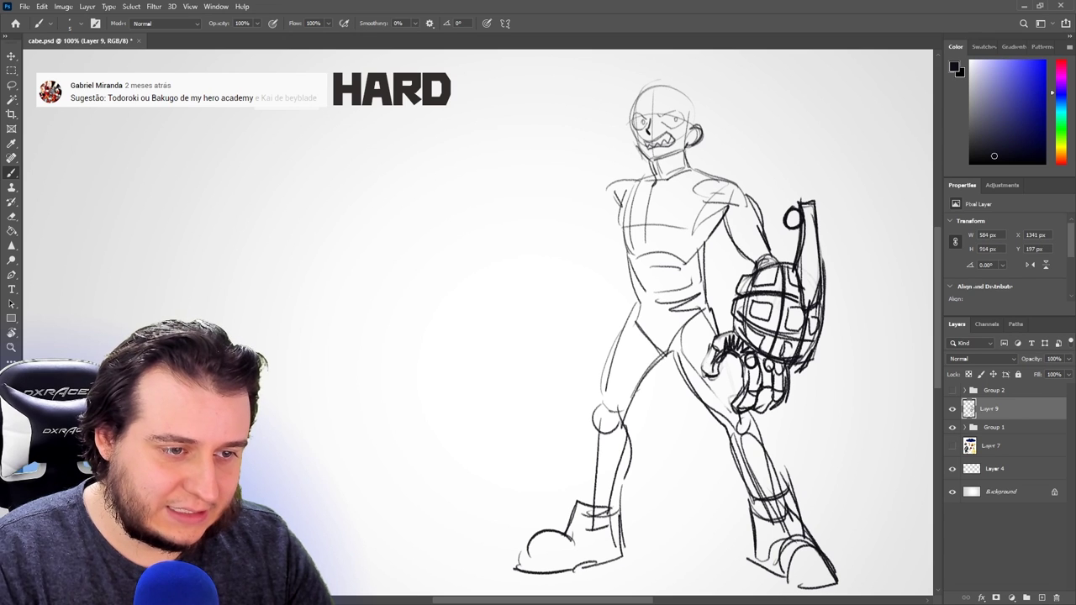
Draw the opposite arm bent away from the body, reworking the upper arm and adding a tapered forearm.
mouse_move(606, 200)
mouse_down()
mouse_move(588, 245)
mouse_move(616, 213)
mouse_move(572, 296)
mouse_up()
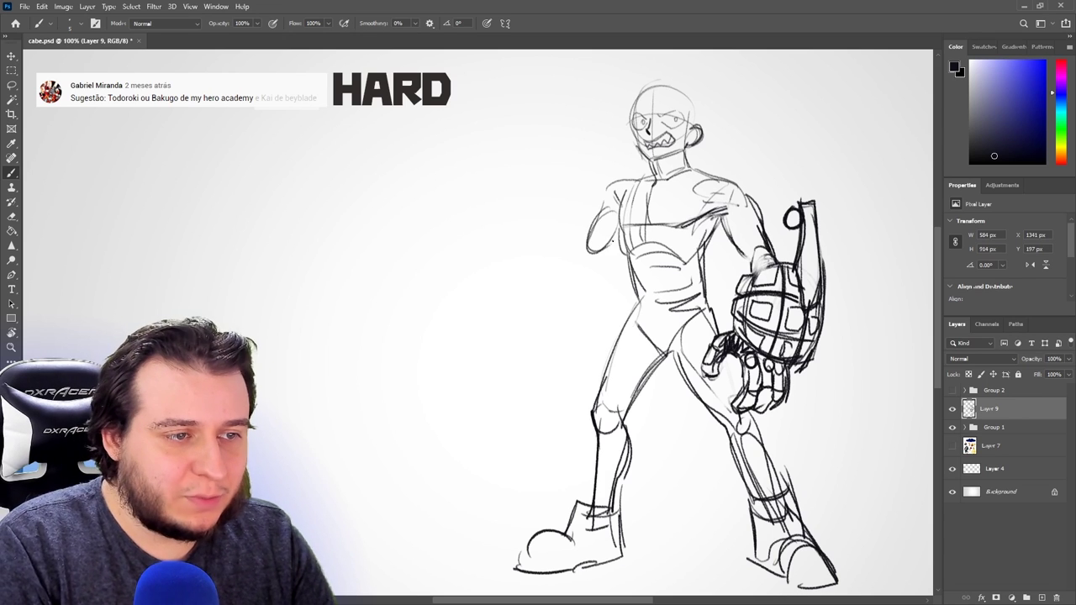
key(e)
mouse_move(587, 249)
mouse_down()
mouse_move(567, 271)
mouse_move(595, 218)
mouse_up()
key(b)
drag(643, 181, 570, 291)
drag(605, 291, 575, 310)
key(e)
mouse_move(605, 242)
mouse_down()
mouse_move(595, 273)
mouse_move(610, 281)
mouse_up()
key(b)
drag(619, 267, 580, 313)
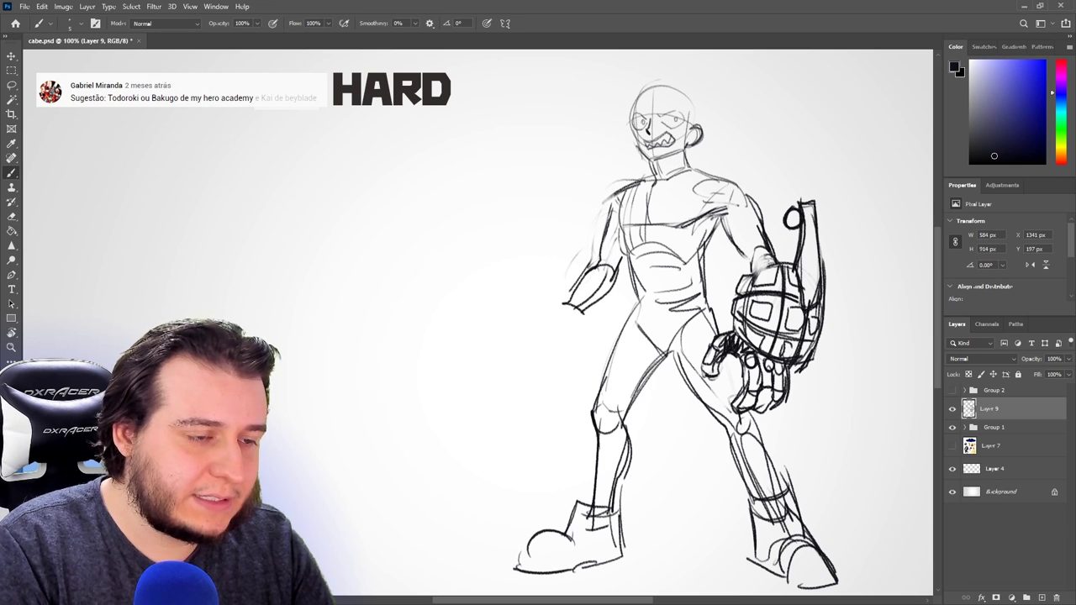
Draw the open, upturned hand with thumb and curled fingers at the end of the bent arm, erasing stray lines.
drag(528, 313, 500, 326)
mouse_move(518, 308)
mouse_down()
mouse_move(502, 331)
mouse_move(563, 347)
mouse_move(509, 362)
mouse_move(569, 360)
mouse_up()
mouse_move(580, 310)
mouse_down()
mouse_move(513, 352)
mouse_move(536, 373)
mouse_move(582, 369)
mouse_up()
key(e)
drag(599, 322, 540, 378)
key(b)
key(e)
mouse_move(562, 301)
mouse_down()
mouse_move(585, 307)
mouse_move(558, 306)
mouse_up()
key(b)
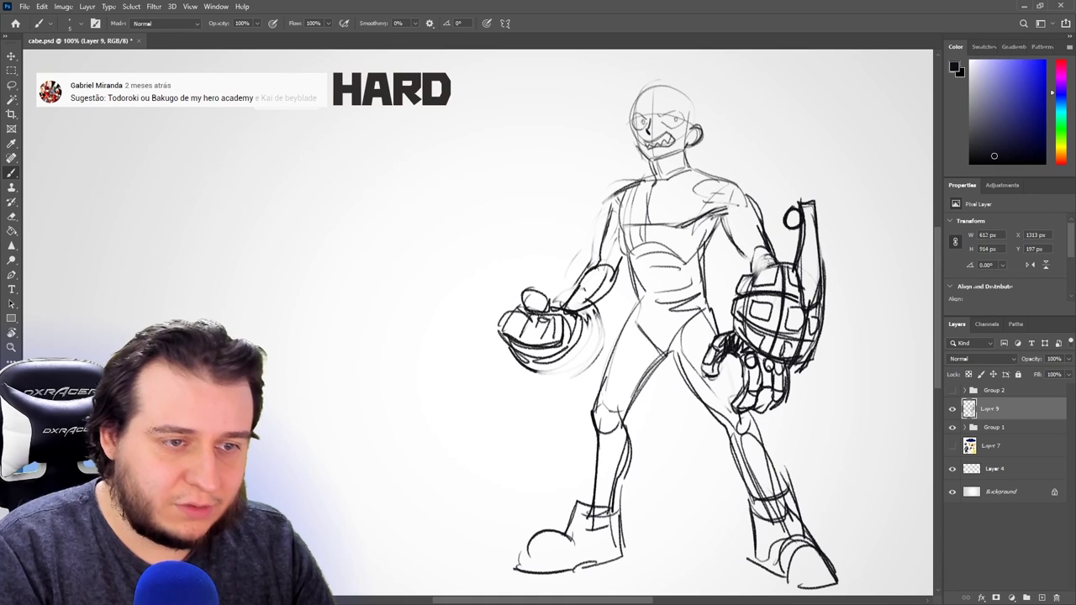
Wrap a rounded grenade gauntlet around the bent arm's forearm, with a thick curved underside below the hand.
key(e)
key(b)
drag(589, 274, 557, 298)
mouse_move(589, 278)
mouse_down()
mouse_move(607, 301)
mouse_move(600, 284)
mouse_up()
drag(604, 285, 607, 315)
key(e)
key(b)
mouse_move(554, 364)
mouse_down()
mouse_move(600, 335)
mouse_move(528, 369)
mouse_up()
drag(612, 314, 568, 367)
drag(617, 289, 572, 370)
drag(615, 315, 550, 373)
mouse_move(570, 273)
mouse_down()
mouse_move(544, 290)
mouse_move(578, 271)
mouse_up()
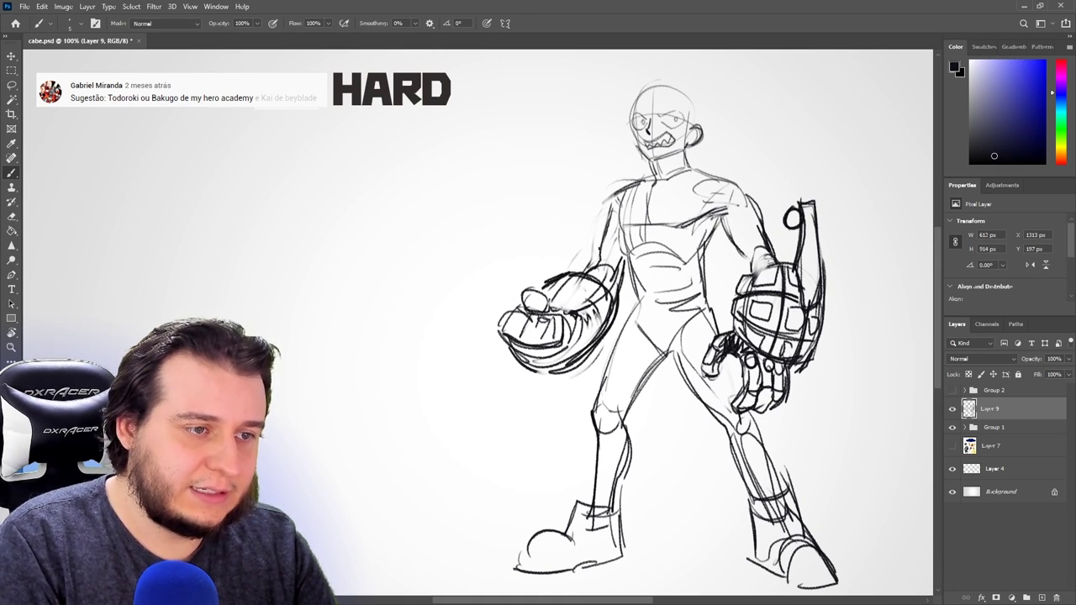
Erase the loose lines beside the bent arm and darken the gauntlet's edge next to the torso.
mouse_move(590, 223)
mouse_down()
mouse_move(577, 269)
mouse_move(591, 215)
mouse_up()
key(e)
drag(592, 214, 547, 268)
key(b)
drag(627, 259, 614, 304)
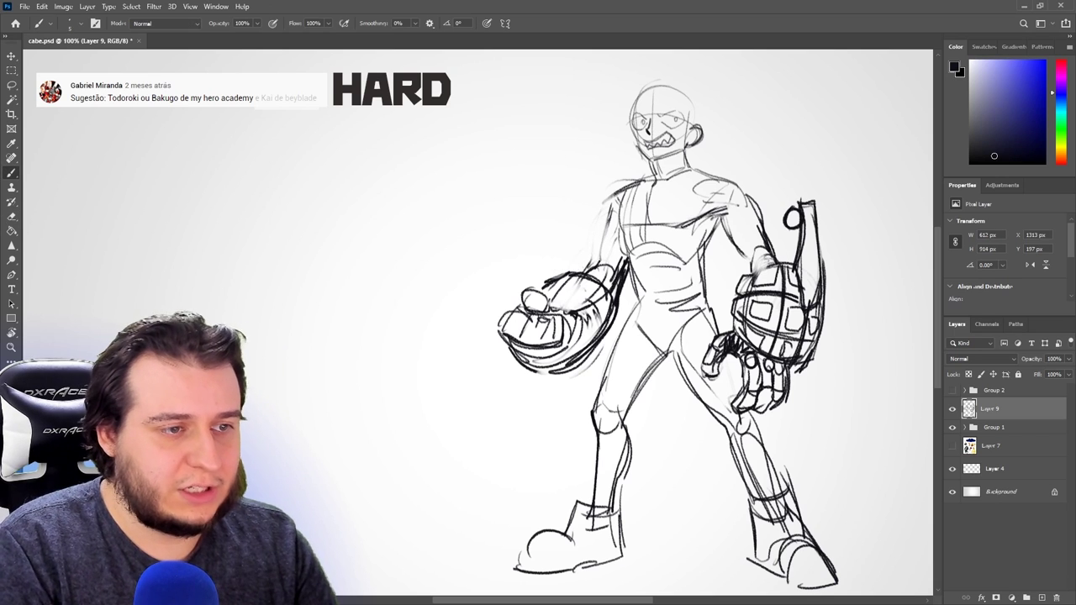
Clean up the shoulder and torso lines and darken the collarbone and jaw contours.
key(e)
mouse_move(627, 183)
mouse_down()
mouse_move(611, 207)
mouse_move(648, 182)
mouse_up()
key(b)
drag(702, 184, 719, 179)
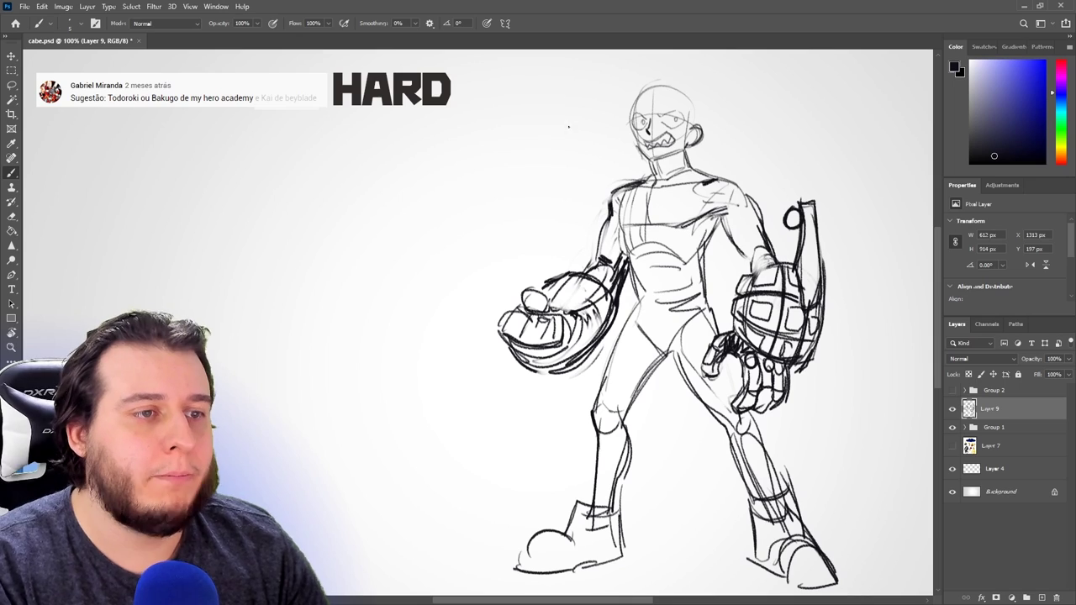
drag(636, 136, 685, 152)
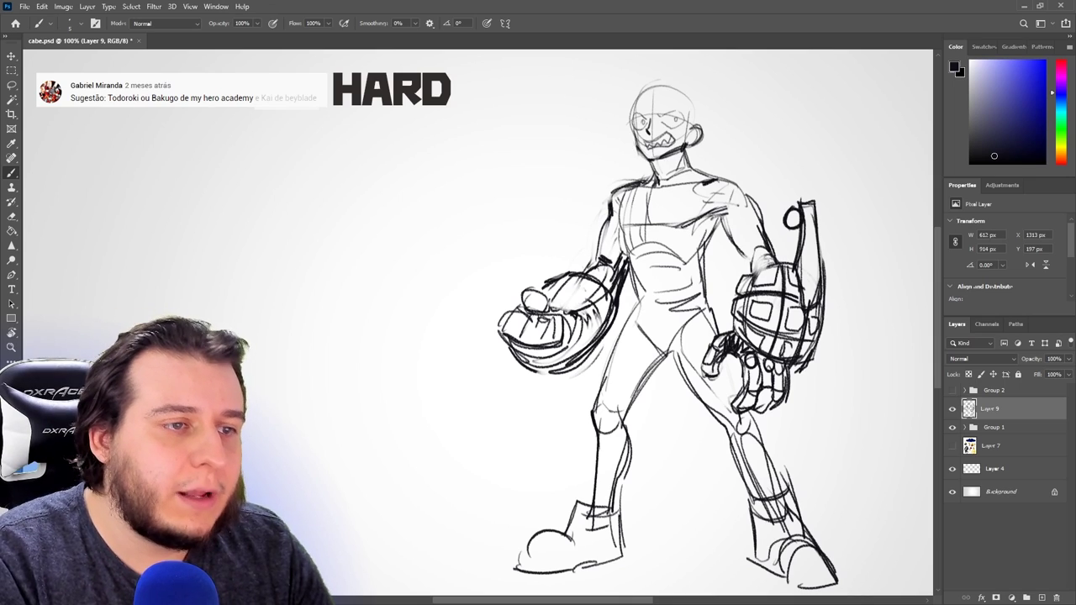
key(e)
drag(629, 219, 627, 240)
key(b)
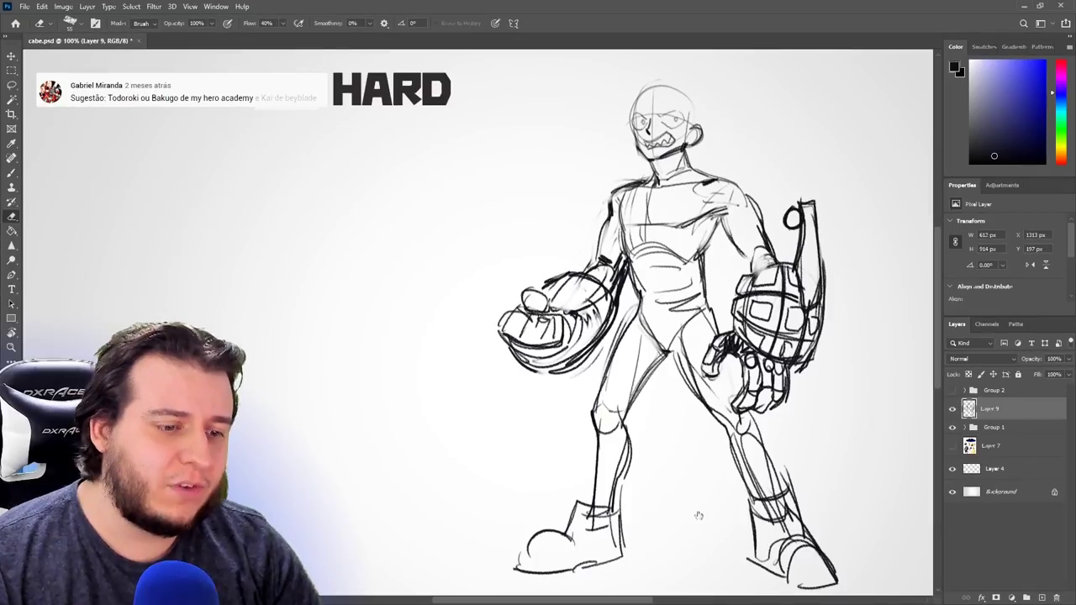
Fade the full-body sketch to light gray with broad passes of a large, soft eraser.
key(period)
mouse_move(536, 543)
mouse_down()
mouse_move(612, 407)
mouse_move(734, 470)
mouse_move(694, 184)
mouse_move(668, 84)
mouse_move(709, 409)
mouse_move(661, 96)
mouse_move(645, 174)
mouse_up()
key(b)
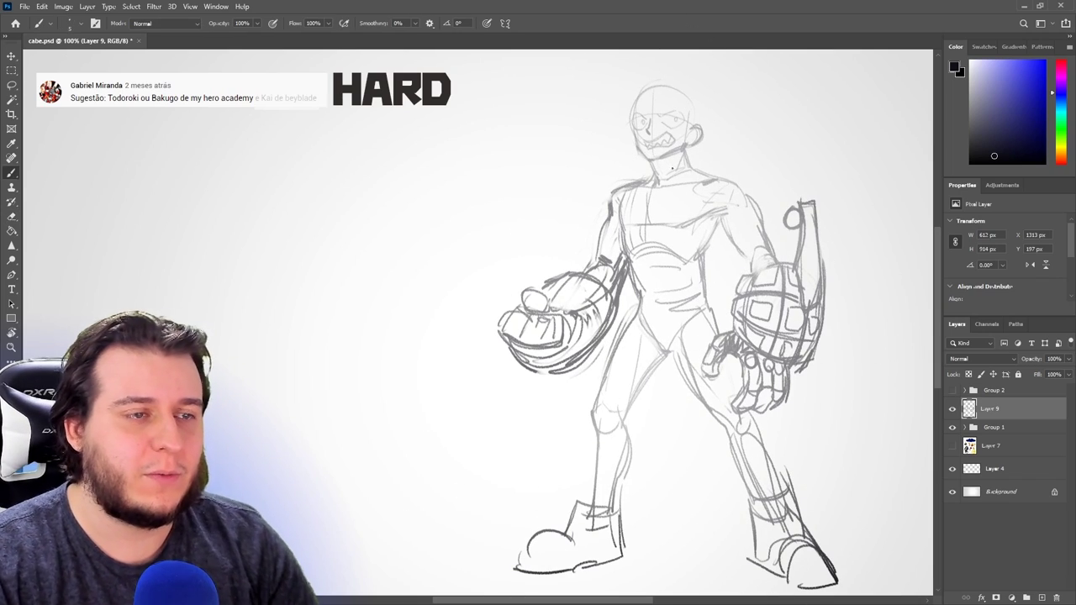
Draw a jagged outline of spiky hair around the crown, replacing the first short row of spikes.
key(z)
click(662, 150)
drag(626, 251, 628, 250)
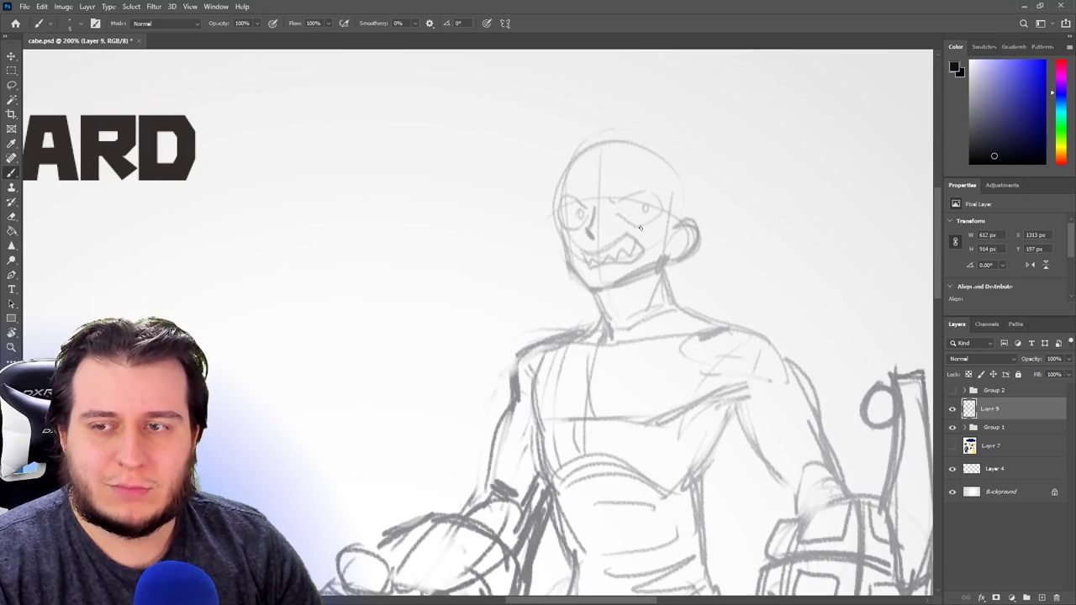
drag(622, 106, 604, 103)
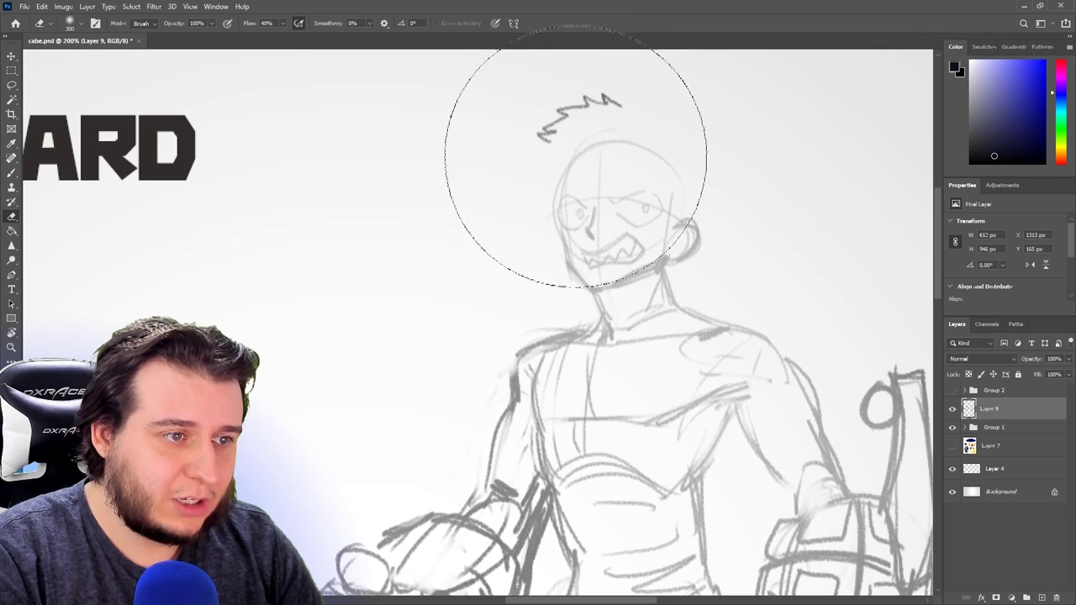
right_click(579, 202)
click(712, 396)
drag(537, 133, 618, 99)
key(b)
key(ctrl+z)
key(ctrl+z)
key(ctrl+z)
key(ctrl+z)
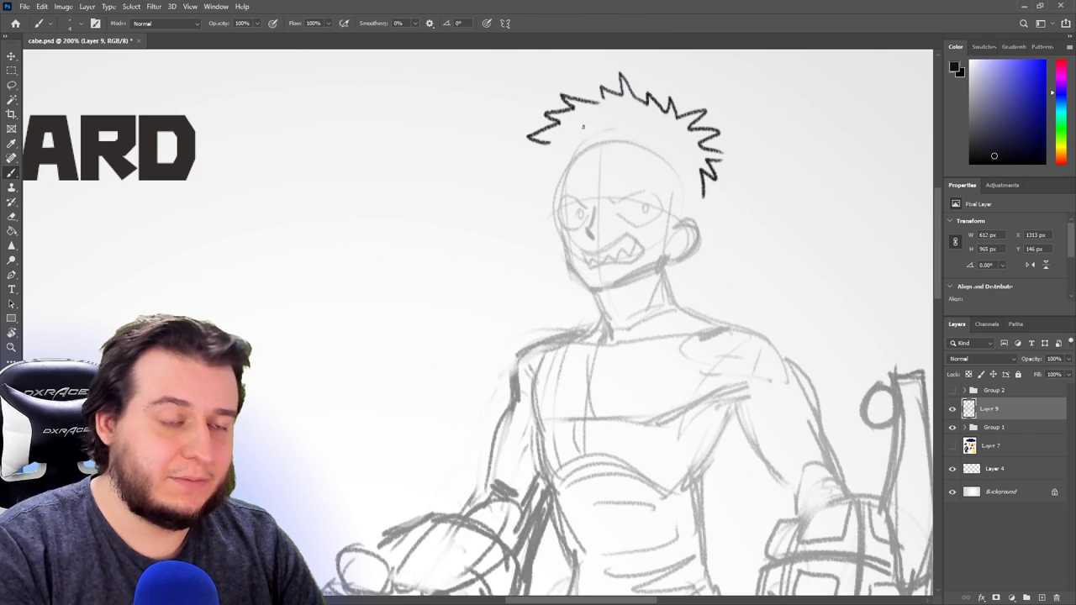
Draw a pointed, flared mask across the eyes and a row of spiky bangs over the forehead.
mouse_move(601, 197)
mouse_down()
mouse_move(691, 179)
mouse_move(695, 195)
mouse_move(660, 220)
mouse_up()
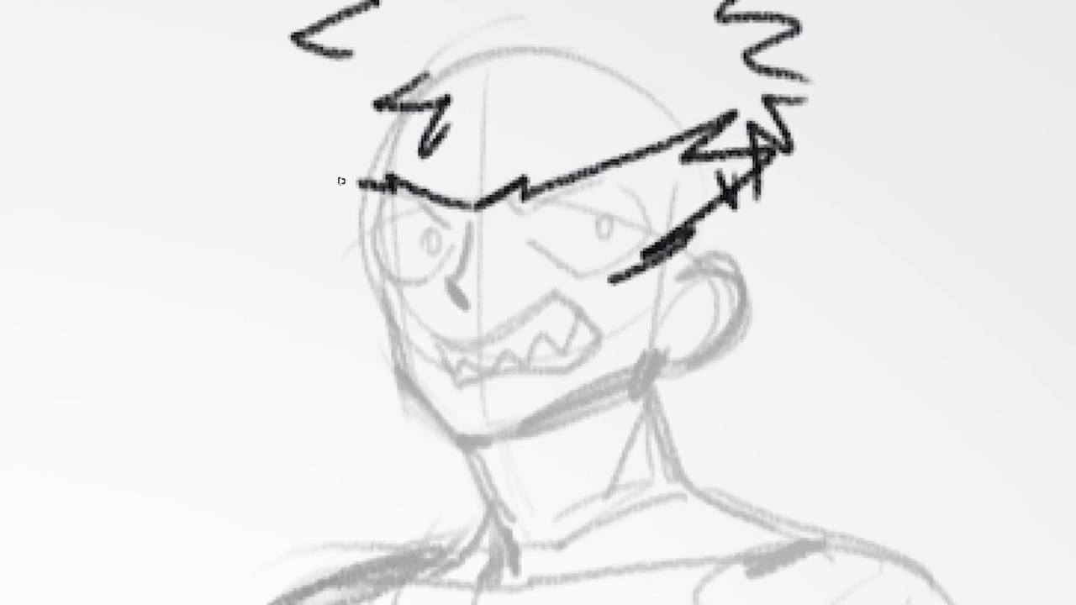
drag(341, 181, 375, 259)
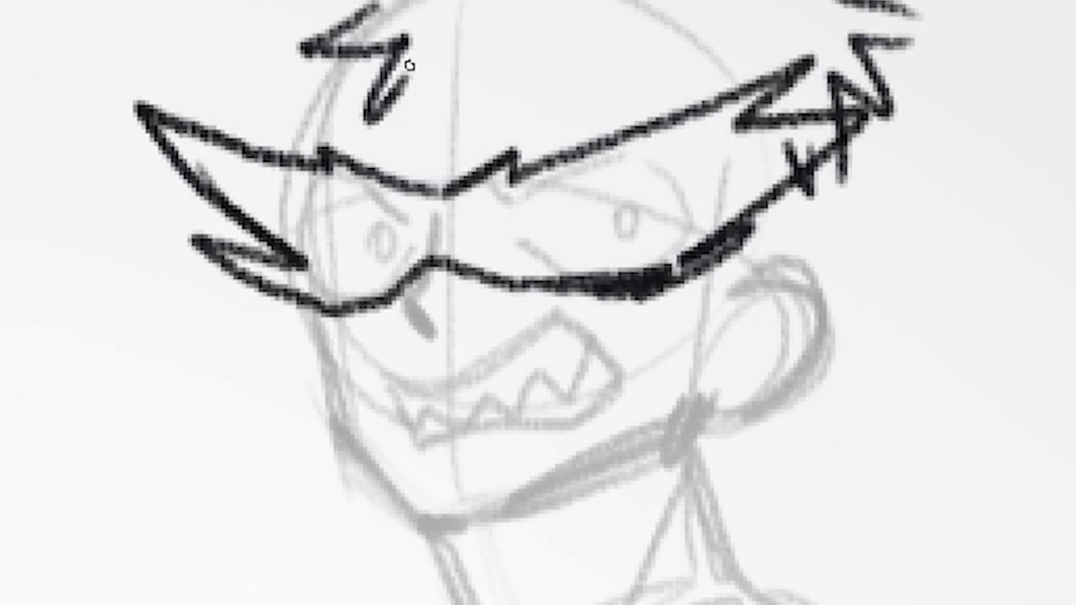
mouse_move(416, 93)
mouse_down()
mouse_move(454, 160)
mouse_move(491, 96)
mouse_up()
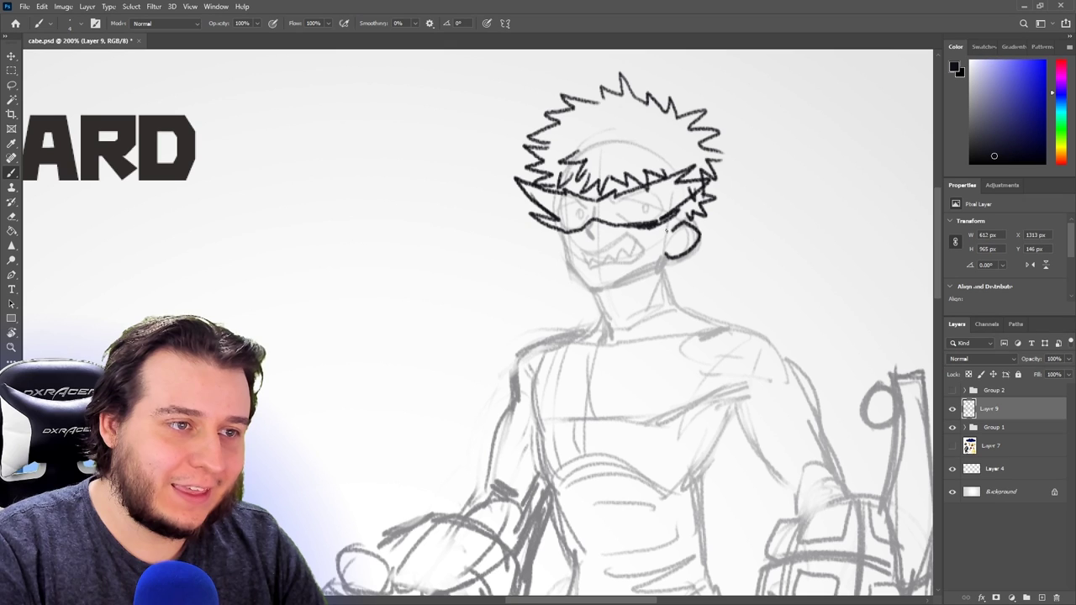
Add large jagged spikes flaring out from both sides of the head and a small point below the ear.
mouse_move(717, 144)
mouse_down()
mouse_move(748, 155)
mouse_move(806, 123)
mouse_move(748, 162)
mouse_move(784, 178)
mouse_move(684, 256)
mouse_up()
key(ctrl+z)
drag(528, 130, 515, 178)
drag(683, 260, 665, 275)
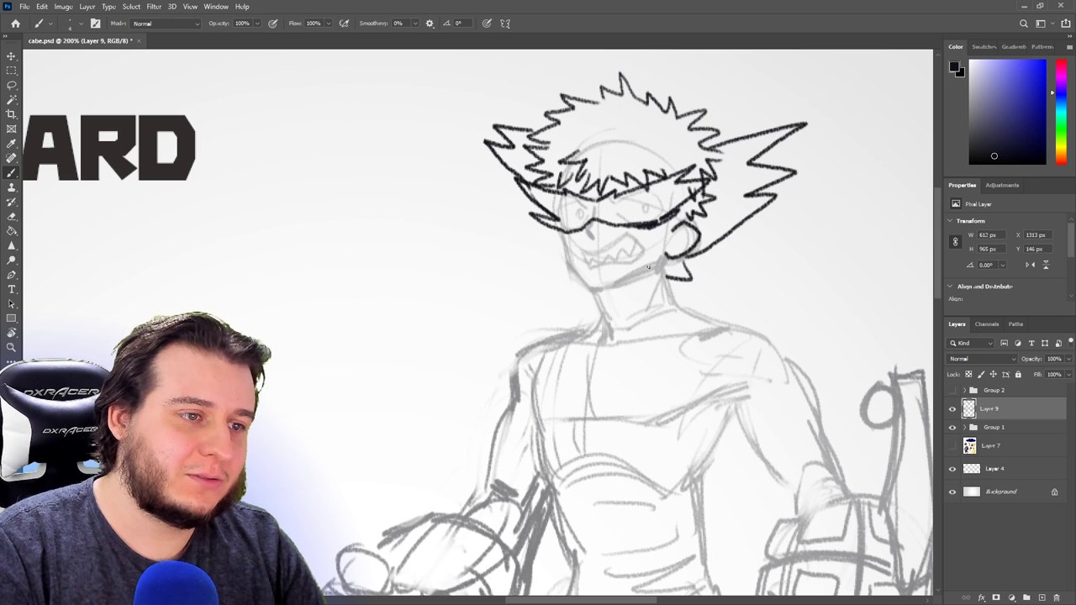
Redraw the jaw, neck and gritted mouth in dark lines and add an anger mark on the hair.
mouse_move(558, 222)
mouse_down()
mouse_move(565, 263)
mouse_move(598, 290)
mouse_move(662, 259)
mouse_up()
drag(599, 261, 639, 248)
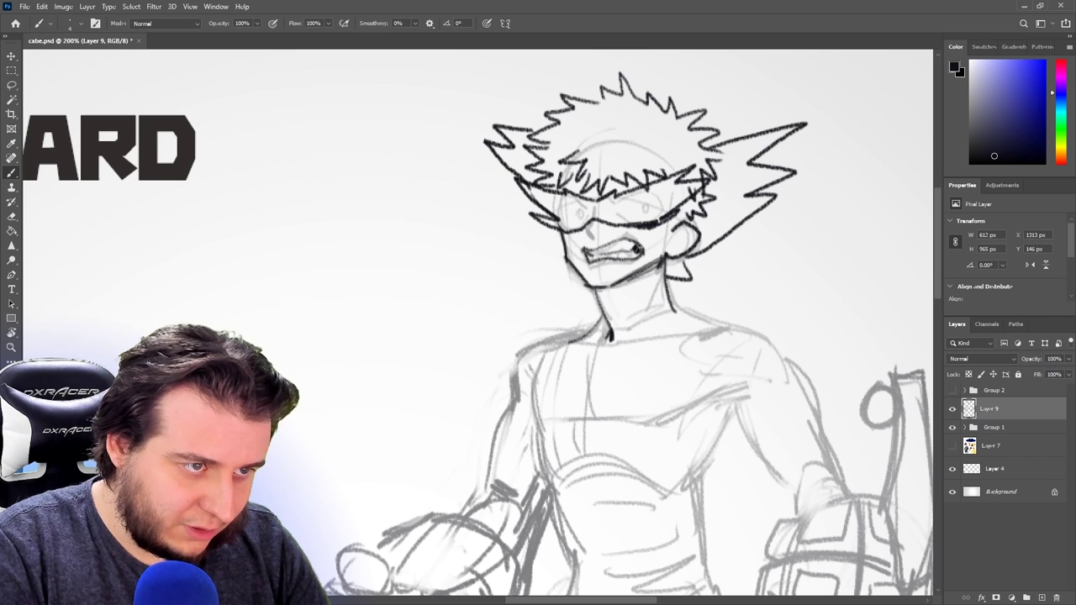
drag(652, 148, 638, 155)
drag(657, 132, 677, 139)
mouse_move(639, 162)
mouse_down()
mouse_move(662, 169)
mouse_move(683, 145)
mouse_up()
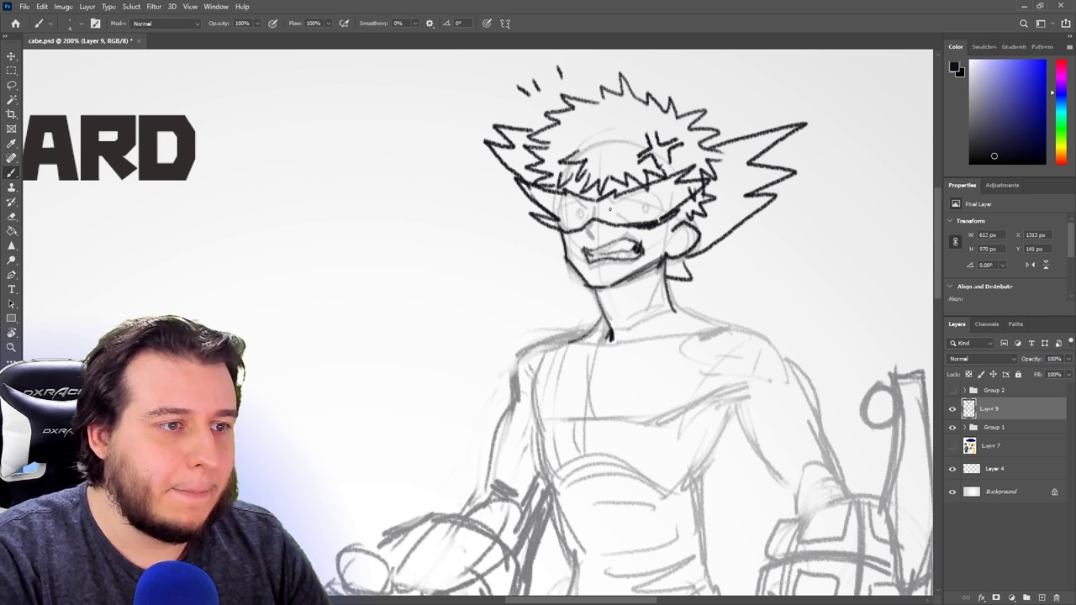
Outline the angry eyes inside the mask, fill the mask with black, and shade the side spikes.
drag(610, 209, 647, 215)
key(ctrl+z)
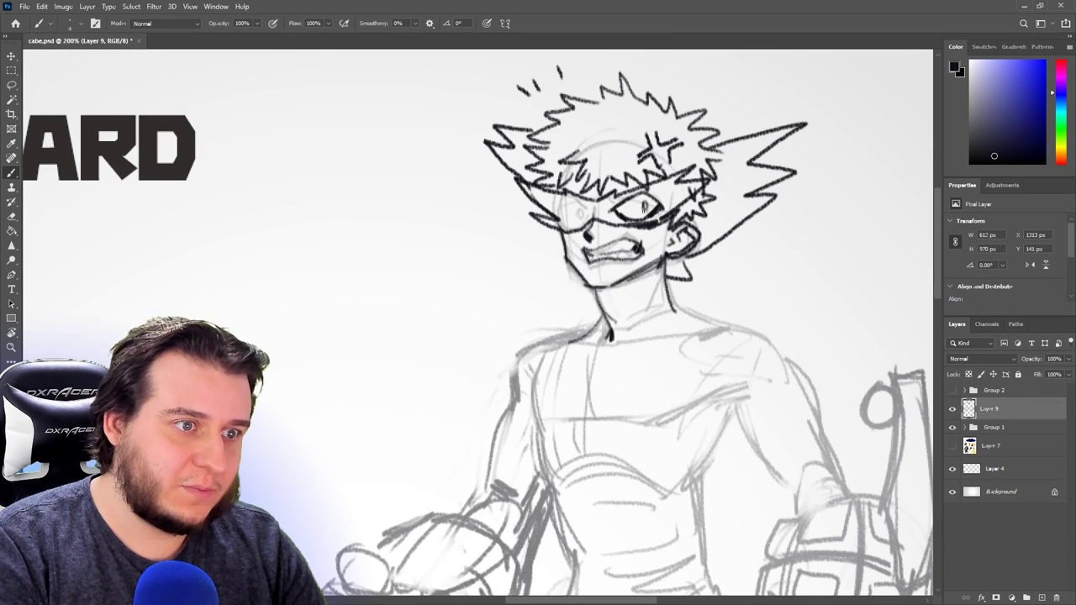
mouse_move(577, 203)
mouse_down()
mouse_move(537, 196)
mouse_move(573, 225)
mouse_move(682, 202)
mouse_move(743, 207)
mouse_up()
mouse_move(686, 227)
mouse_down()
mouse_move(731, 204)
mouse_move(736, 187)
mouse_up()
mouse_move(708, 195)
mouse_down()
mouse_move(755, 176)
mouse_move(706, 195)
mouse_up()
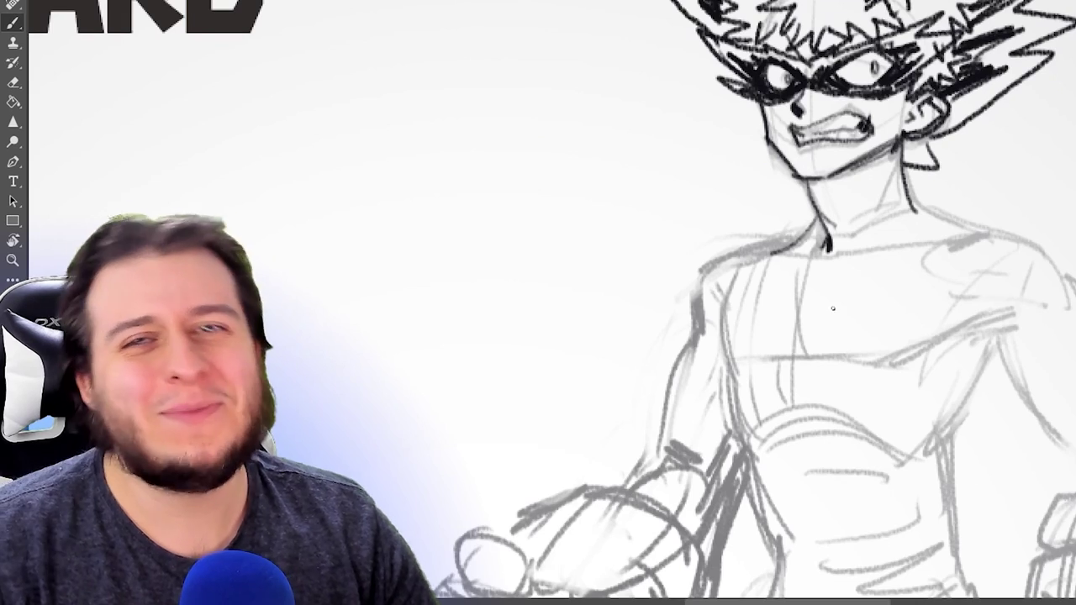
Draw the sleeveless costume's shoulder straps and the chest panel down to the waist.
key(ctrl+minus)
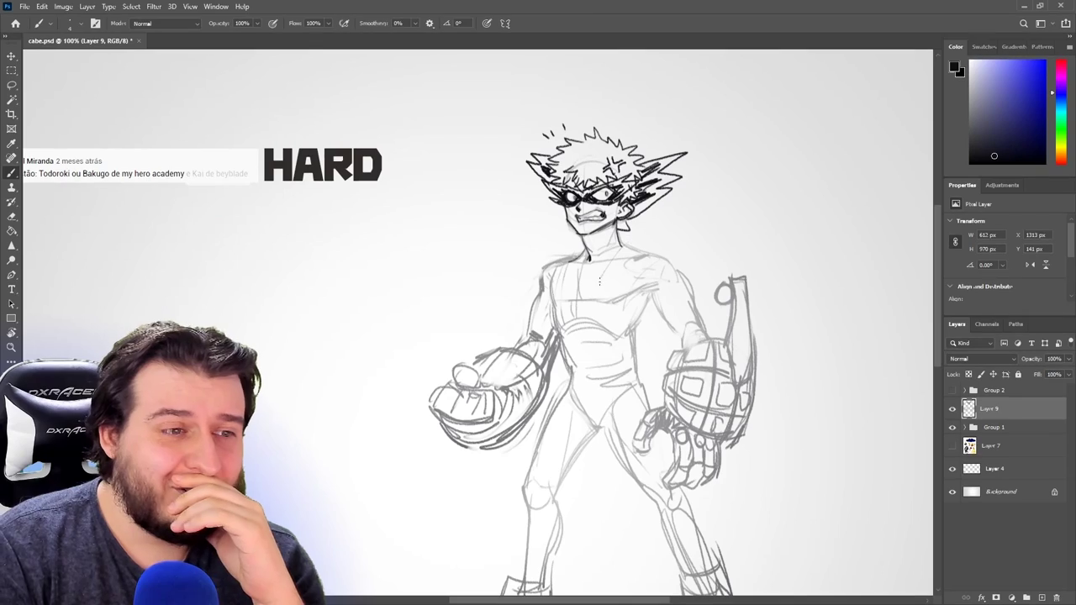
mouse_move(632, 244)
mouse_down()
mouse_move(601, 281)
mouse_move(642, 251)
mouse_up()
mouse_move(644, 251)
mouse_down()
mouse_move(628, 285)
mouse_move(599, 285)
mouse_move(631, 292)
mouse_up()
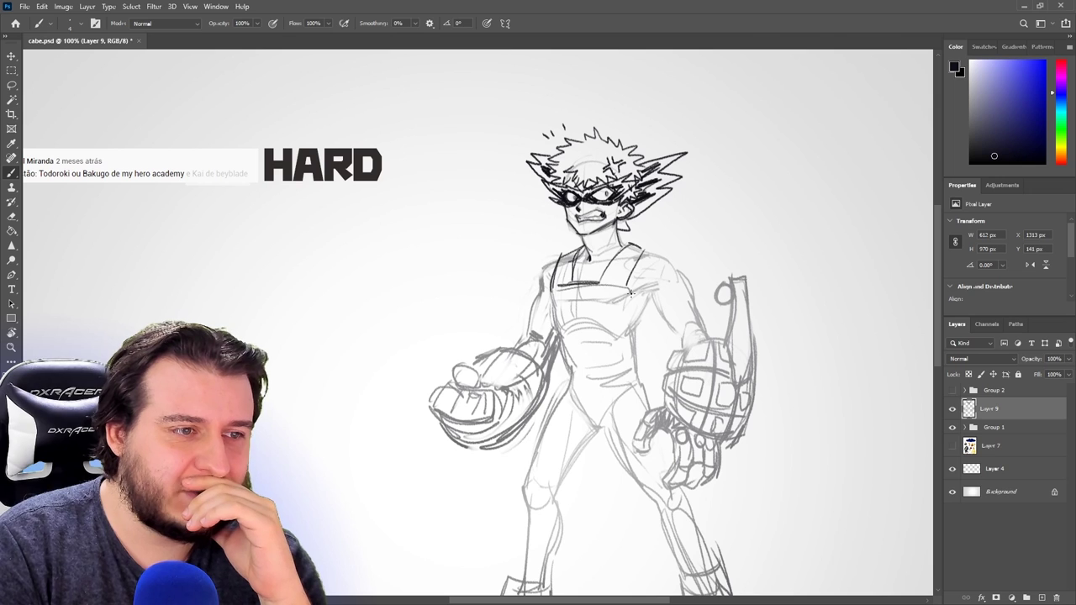
mouse_move(558, 293)
mouse_down()
mouse_move(555, 334)
mouse_move(620, 361)
mouse_move(629, 328)
mouse_up()
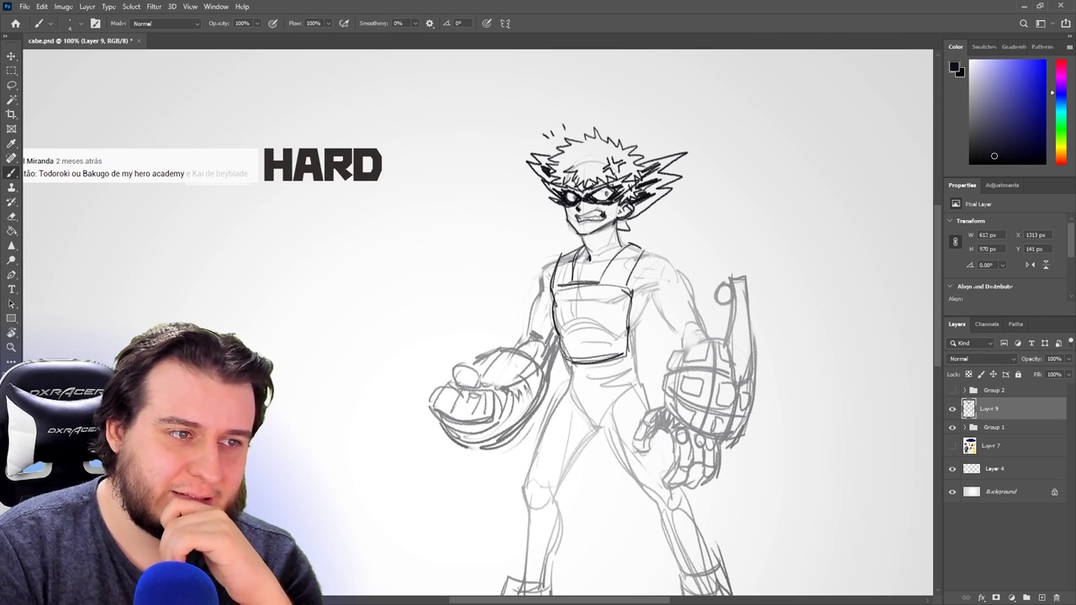
Add a banded collar around the neck, shade the shoulder strap, and darken the outlines of the ear-side arm.
mouse_move(579, 257)
mouse_down()
mouse_move(614, 262)
mouse_move(619, 252)
mouse_move(586, 263)
mouse_move(620, 244)
mouse_move(634, 291)
mouse_up()
mouse_move(653, 252)
mouse_down()
mouse_move(631, 286)
mouse_move(630, 322)
mouse_up()
mouse_move(652, 293)
mouse_down()
mouse_move(633, 323)
mouse_move(676, 335)
mouse_move(679, 348)
mouse_up()
drag(669, 262, 702, 324)
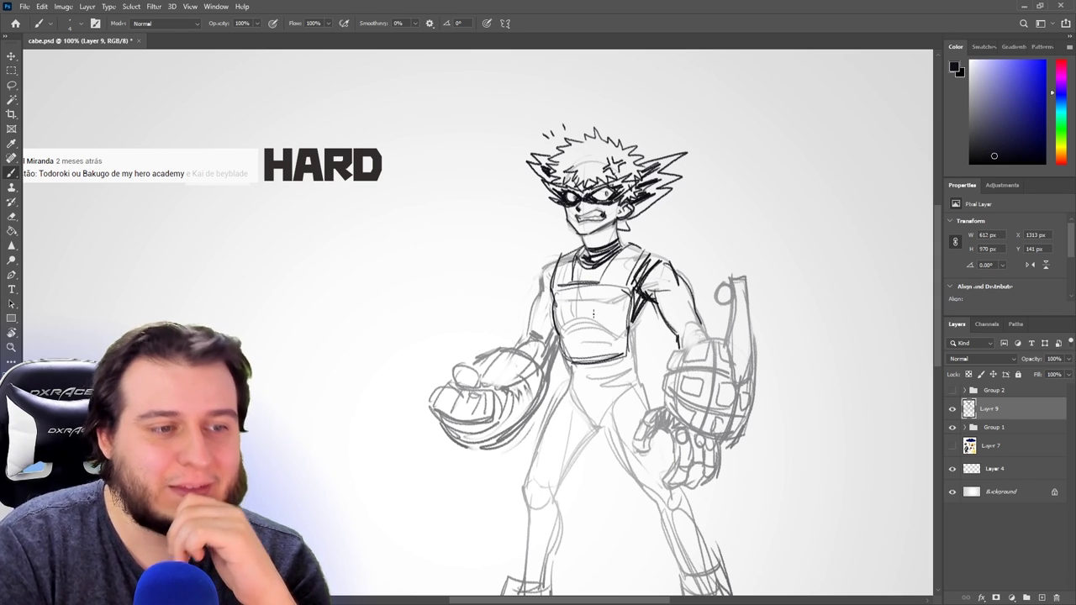
Outline the raised-fist arm in dark lines and redraw the top with a deep V-neck and defined torso sides.
drag(556, 264, 541, 296)
drag(543, 289, 526, 335)
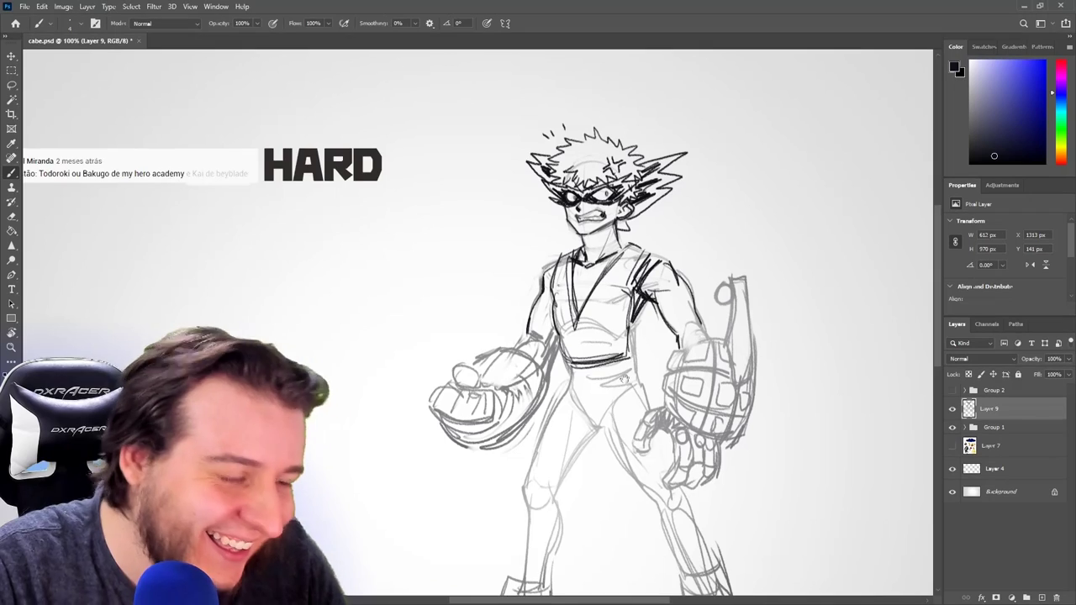
mouse_move(624, 379)
mouse_down()
mouse_move(623, 323)
mouse_move(606, 307)
mouse_move(634, 301)
mouse_move(619, 325)
mouse_up()
drag(642, 289, 630, 315)
drag(635, 269, 629, 293)
Draw a belt around the waist and outline both thighs.
mouse_move(555, 307)
mouse_down()
mouse_move(632, 309)
mouse_move(555, 329)
mouse_up()
drag(568, 328, 532, 400)
mouse_move(544, 363)
mouse_down()
mouse_move(521, 429)
mouse_move(521, 445)
mouse_move(538, 454)
mouse_move(651, 313)
mouse_up()
mouse_move(612, 382)
mouse_down()
mouse_move(649, 440)
mouse_move(677, 454)
mouse_up()
Draw round knee pads and outline the lower legs down to the boot tops.
mouse_move(665, 417)
mouse_down()
mouse_move(651, 451)
mouse_move(678, 432)
mouse_move(689, 454)
mouse_move(665, 459)
mouse_up()
drag(663, 461, 678, 498)
drag(693, 444, 703, 493)
drag(694, 446, 704, 486)
mouse_move(555, 447)
mouse_down()
mouse_move(560, 486)
mouse_move(545, 521)
mouse_move(523, 513)
mouse_up()
mouse_move(521, 504)
mouse_down()
mouse_move(549, 501)
mouse_move(508, 513)
mouse_move(538, 530)
mouse_move(560, 508)
mouse_up()
key(e)
key(b)
drag(560, 506, 552, 567)
Draw both boots with cuffs, strap bands and soles, erasing stray lines around the toes.
key(e)
mouse_move(449, 584)
mouse_down()
mouse_move(508, 562)
mouse_move(505, 573)
mouse_up()
key(b)
drag(444, 584, 538, 567)
mouse_move(513, 585)
mouse_down()
mouse_move(553, 575)
mouse_move(555, 558)
mouse_up()
key(e)
mouse_move(467, 549)
mouse_down()
mouse_move(496, 550)
mouse_move(452, 562)
mouse_up()
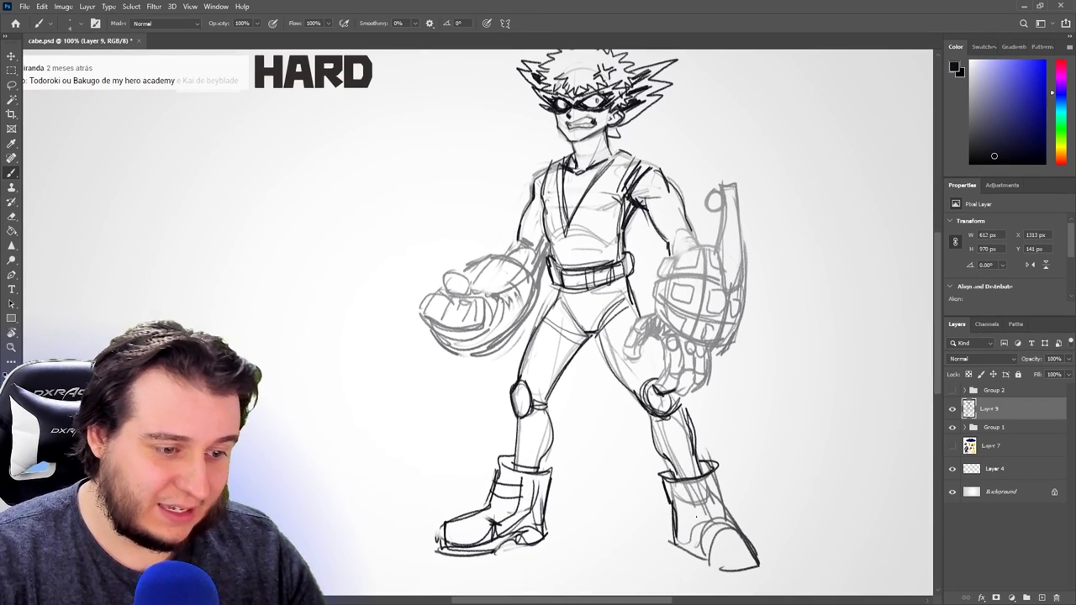
key(e)
drag(670, 532, 753, 554)
key(b)
drag(723, 518, 755, 564)
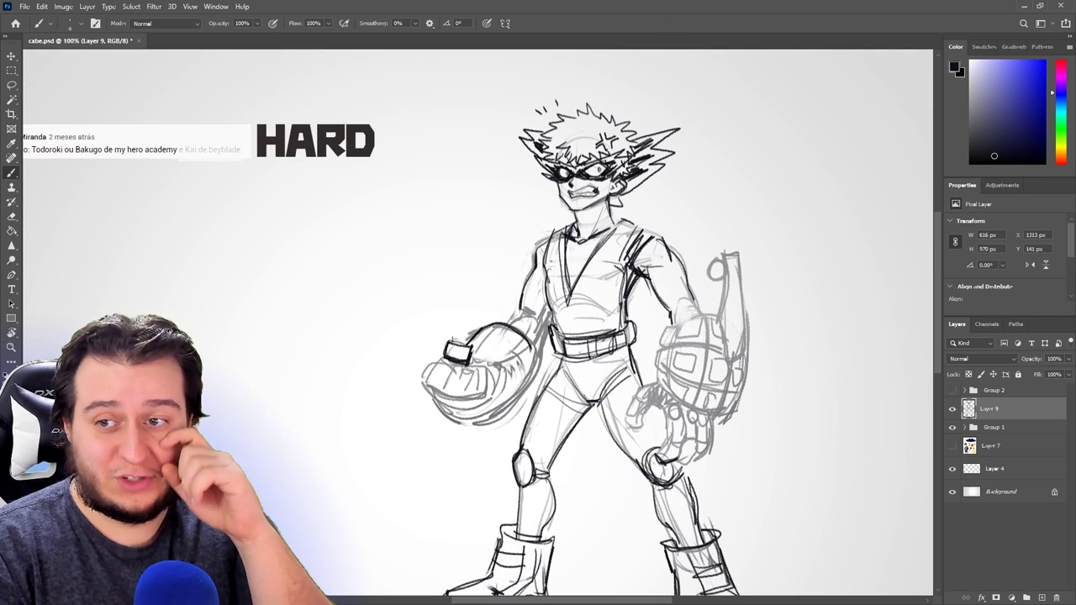
Block in the raised fist's square fingers in dark lines in front of the round gauntlet.
drag(433, 360, 420, 376)
mouse_move(431, 360)
mouse_down()
mouse_move(446, 363)
mouse_move(447, 382)
mouse_up()
drag(430, 362, 430, 383)
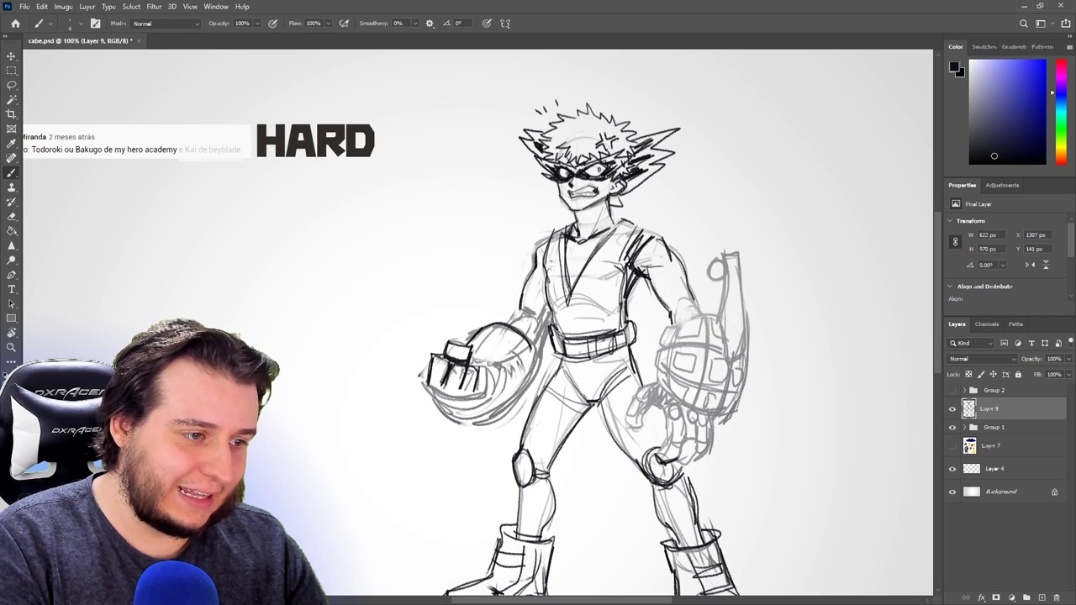
drag(458, 384, 493, 388)
mouse_move(451, 383)
mouse_down()
mouse_move(487, 402)
mouse_move(478, 403)
mouse_move(484, 397)
mouse_up()
drag(484, 367, 496, 397)
mouse_move(436, 395)
mouse_down()
mouse_move(488, 403)
mouse_move(516, 390)
mouse_up()
Draw the curved segment lines across the raised round gauntlet and add strokes at the hip.
drag(471, 331, 520, 405)
drag(476, 330, 526, 389)
drag(508, 320, 534, 390)
mouse_move(486, 332)
mouse_down()
mouse_move(526, 377)
mouse_move(474, 418)
mouse_up()
drag(515, 370, 505, 400)
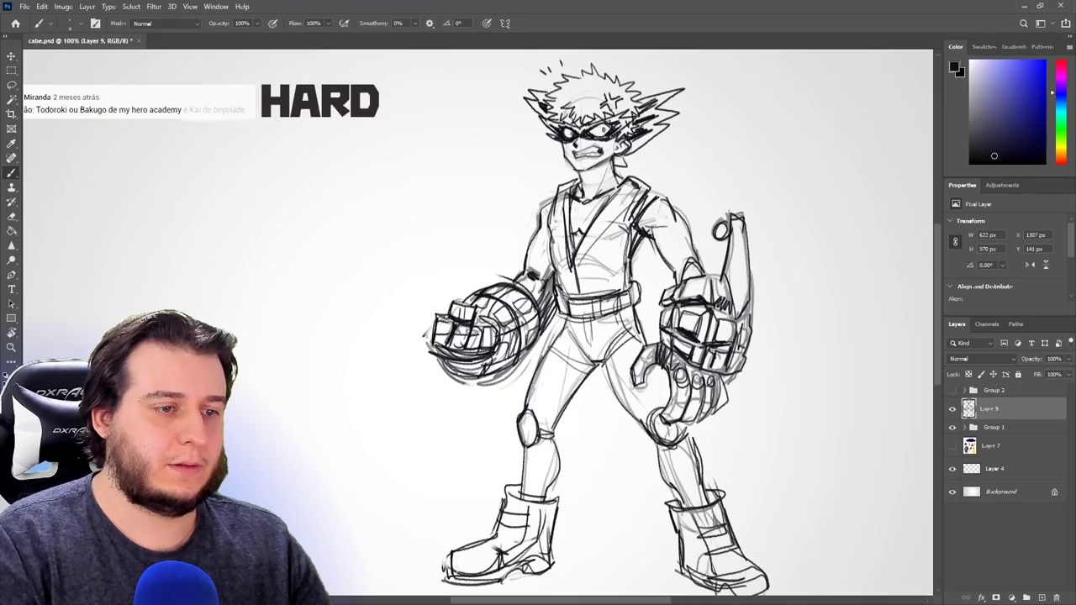
drag(558, 318, 580, 343)
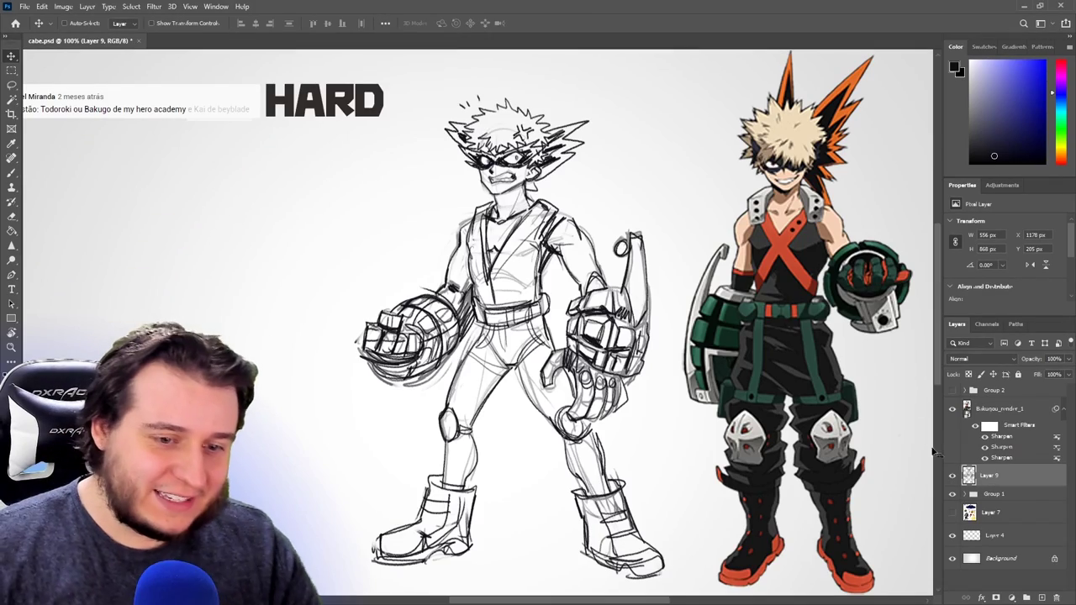
Duplicate the Layer 9 sketch, hide the original, lower the copy's opacity to 38%, and add a new layer above it.
click(954, 477)
click(954, 479)
key(ctrl+j)
click(952, 499)
drag(1069, 359, 1038, 376)
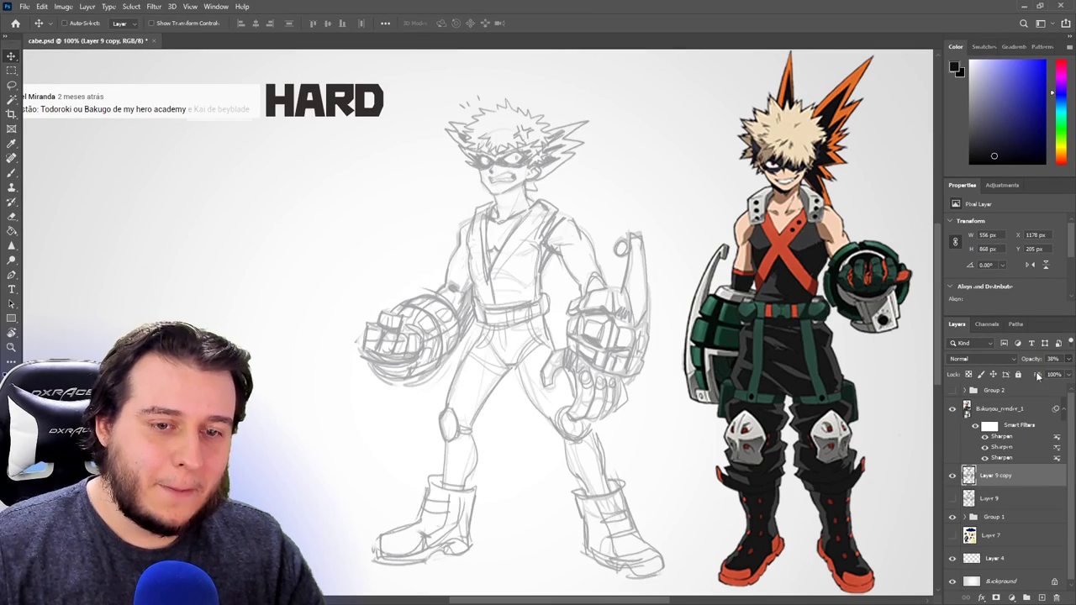
click(1041, 598)
Redraw the spiky hair outline and jagged fringe in dark lines over the faded sketch, erasing to clean up the spikes.
key(b)
mouse_move(494, 151)
mouse_down()
mouse_move(506, 161)
mouse_move(532, 143)
mouse_move(467, 146)
mouse_up()
mouse_move(528, 95)
mouse_down()
mouse_move(553, 90)
mouse_move(543, 107)
mouse_move(550, 136)
mouse_up()
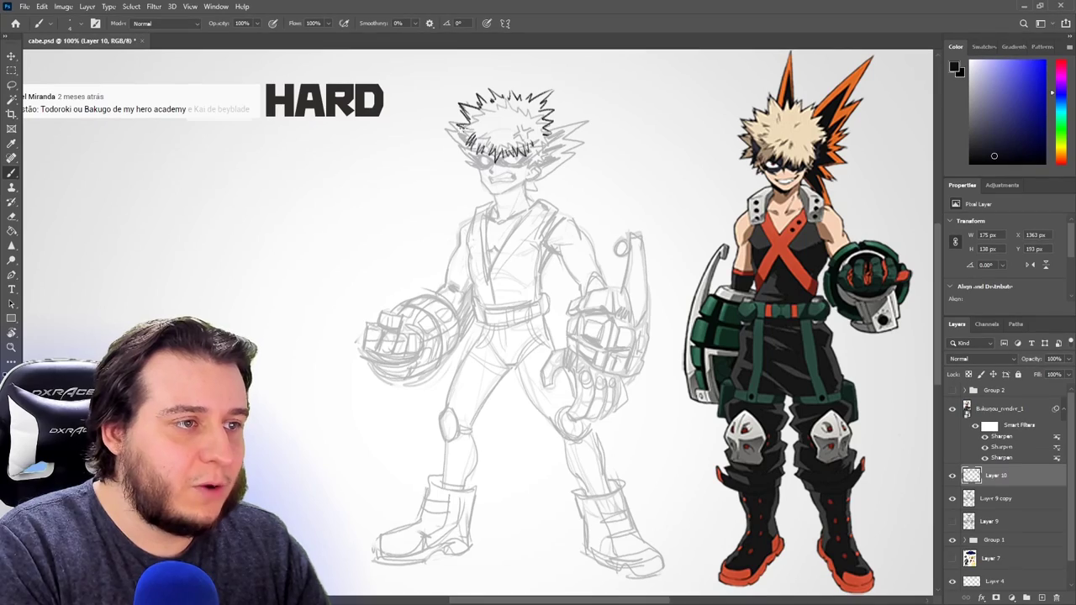
mouse_move(468, 126)
mouse_down()
mouse_move(455, 132)
mouse_move(491, 95)
mouse_move(548, 98)
mouse_move(542, 142)
mouse_up()
key(e)
key(b)
key(e)
key(b)
key(e)
key(b)
key(e)
key(b)
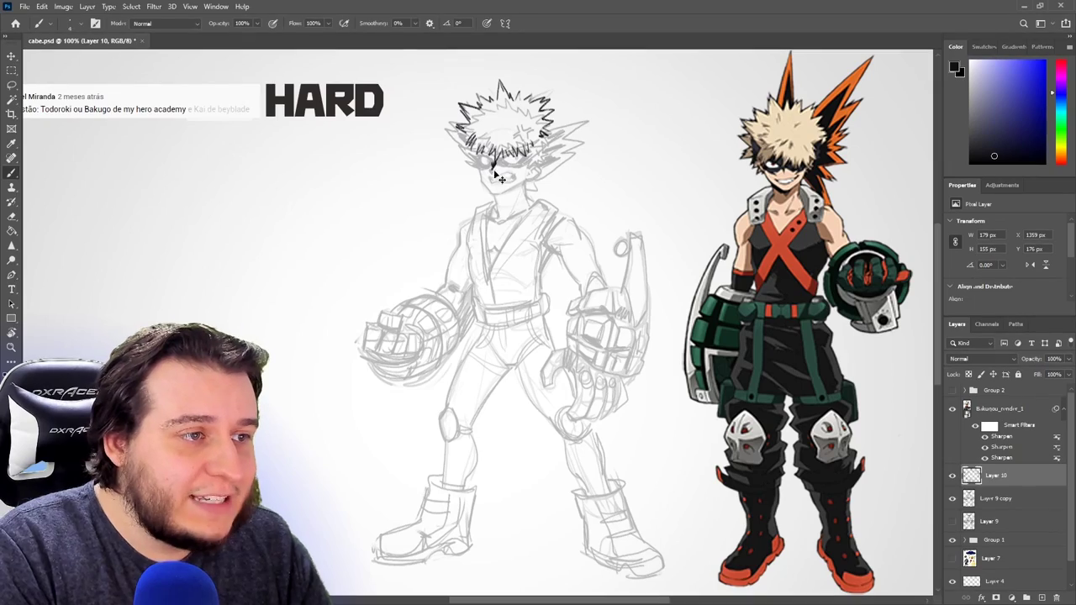
Outline the eye mask below the fringe, darken its edges, and draw the nose and eyes.
ctrl+click(494, 168)
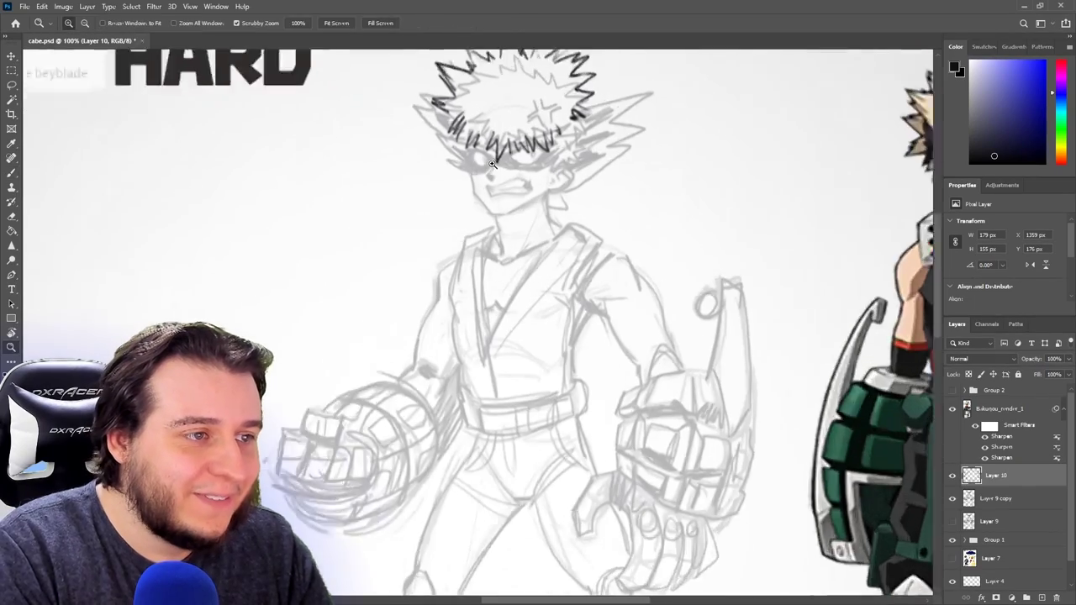
mouse_move(496, 163)
mouse_down()
mouse_move(495, 183)
mouse_move(332, 234)
mouse_move(372, 212)
mouse_up()
mouse_move(307, 224)
mouse_down()
mouse_move(275, 233)
mouse_move(250, 177)
mouse_up()
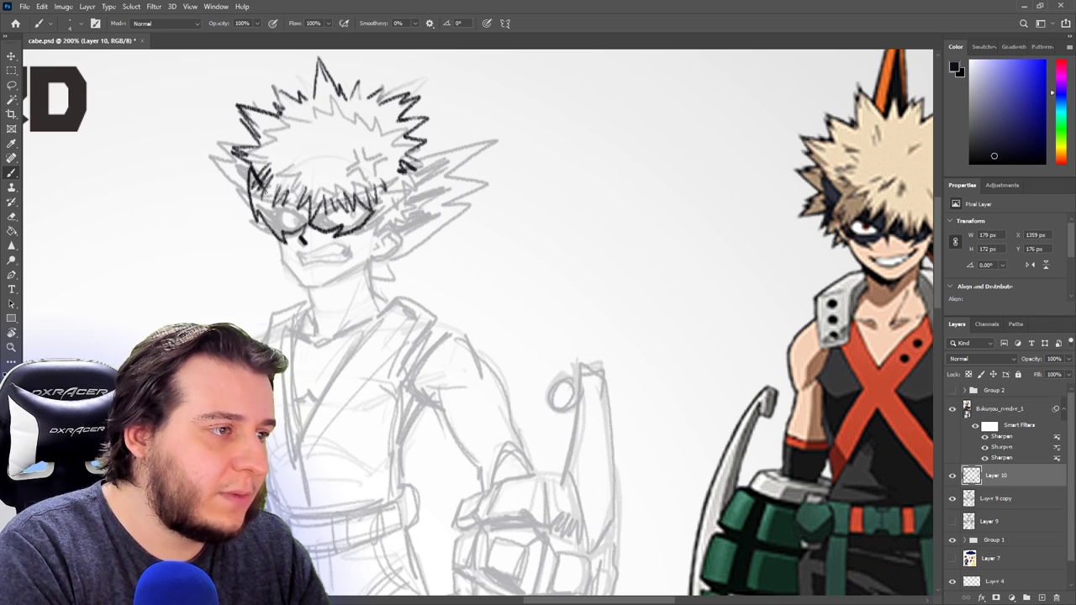
mouse_move(379, 186)
mouse_down()
mouse_move(396, 174)
mouse_move(364, 220)
mouse_up()
mouse_move(251, 176)
mouse_down()
mouse_move(275, 228)
mouse_move(353, 219)
mouse_up()
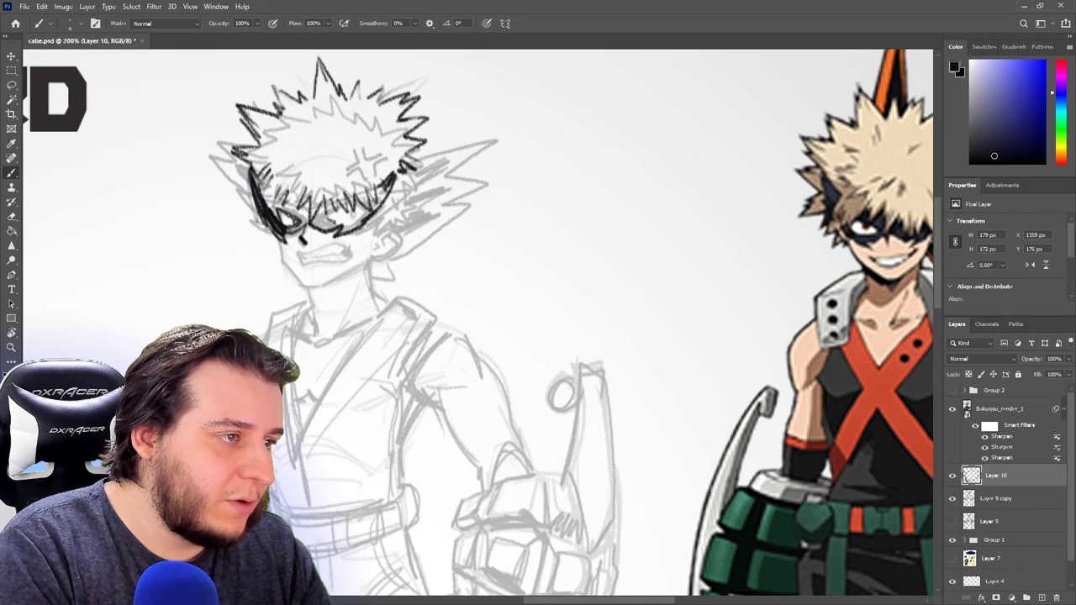
drag(320, 208, 365, 205)
Redraw the anger mark on the hair.
drag(348, 152, 357, 174)
mouse_move(353, 171)
mouse_down()
mouse_move(367, 182)
mouse_move(371, 144)
mouse_up()
drag(363, 155, 373, 157)
Draw a slanted grinning mouth, undoing and redrawing its strokes, and outline the jaw.
drag(298, 256, 353, 244)
mouse_move(351, 245)
mouse_down()
mouse_move(325, 264)
mouse_move(300, 258)
mouse_up()
drag(310, 269, 353, 244)
key(ctrl+z)
key(ctrl+z)
key(ctrl+z)
mouse_move(352, 245)
mouse_down()
mouse_move(327, 267)
mouse_move(300, 258)
mouse_move(317, 269)
mouse_move(302, 260)
mouse_move(351, 245)
mouse_up()
key(ctrl+z)
key(ctrl+z)
key(ctrl+z)
drag(351, 245, 317, 265)
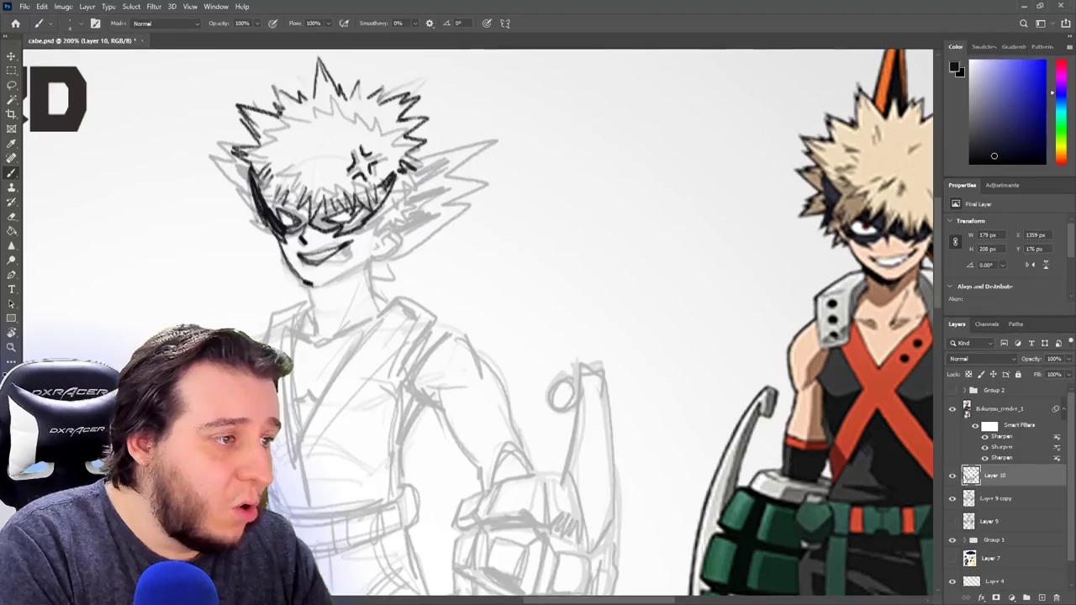
drag(302, 279, 373, 250)
Fill the eye mask with a dark colour sampled from the canvas.
alt+click(325, 228)
key(ctrl+space)
alt+click(274, 214)
mouse_move(256, 172)
mouse_down()
mouse_move(271, 207)
mouse_move(305, 217)
mouse_move(286, 228)
mouse_move(328, 228)
mouse_move(367, 217)
mouse_move(353, 221)
mouse_move(409, 170)
mouse_up()
alt+click(378, 258)
key(b)
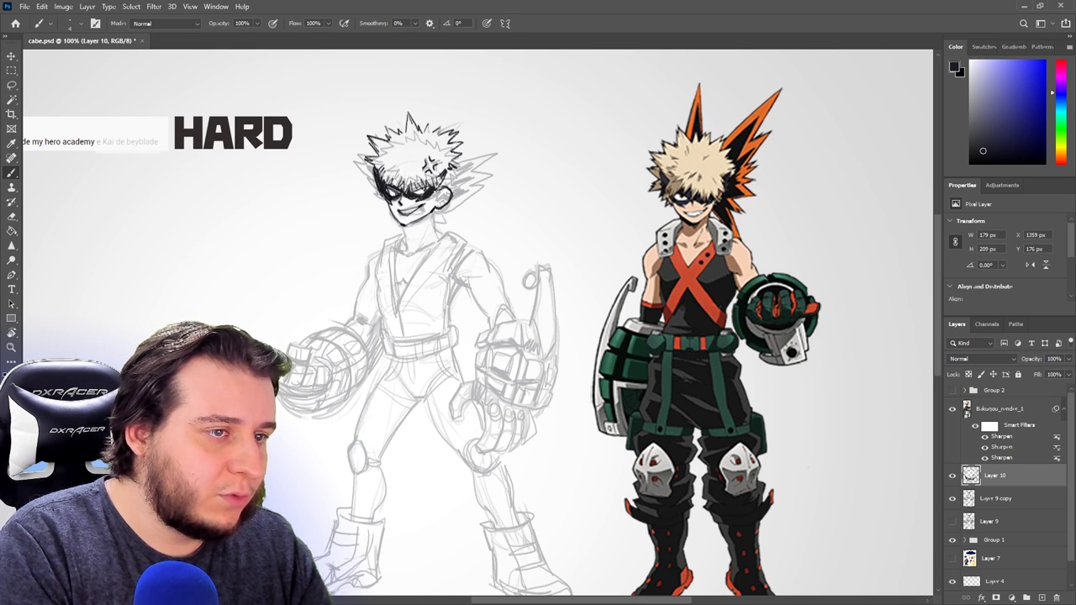
Draw the mask's tall pointed spikes above and behind the hair and shade their inner parts.
mouse_move(454, 131)
mouse_down()
mouse_move(510, 82)
mouse_move(477, 150)
mouse_move(493, 143)
mouse_move(472, 178)
mouse_move(484, 193)
mouse_move(466, 229)
mouse_move(439, 211)
mouse_up()
mouse_move(404, 128)
mouse_down()
mouse_move(420, 59)
mouse_move(427, 123)
mouse_move(464, 160)
mouse_up()
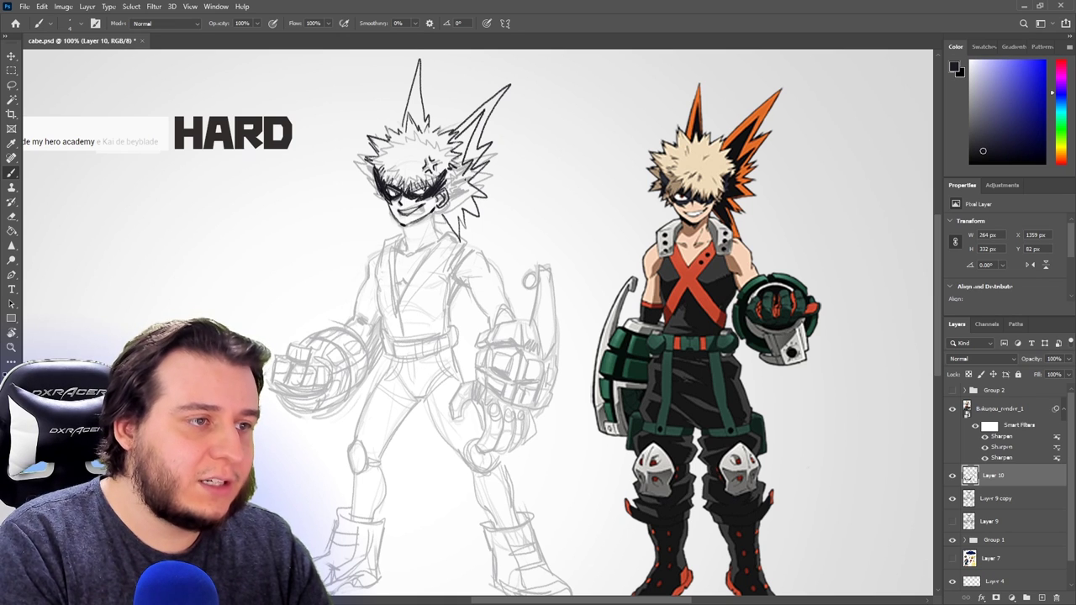
mouse_move(454, 212)
mouse_down()
mouse_move(454, 177)
mouse_move(450, 220)
mouse_move(454, 170)
mouse_move(477, 116)
mouse_move(460, 158)
mouse_up()
mouse_move(412, 120)
mouse_down()
mouse_move(416, 95)
mouse_move(425, 128)
mouse_up()
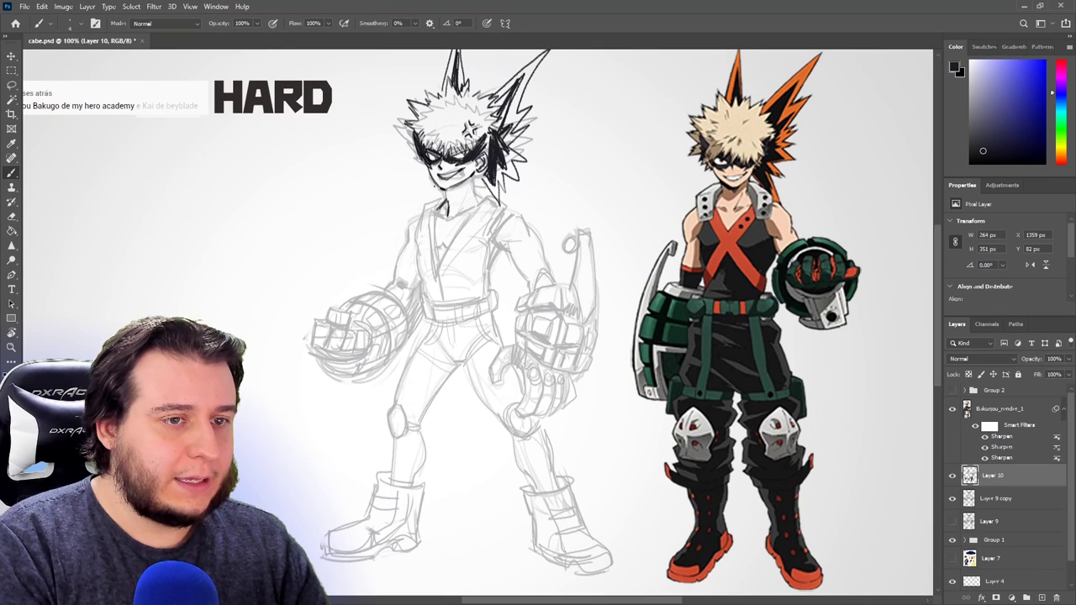
Outline both bare arms and add shaded wristbands above the gauntlets.
mouse_move(532, 240)
mouse_down()
mouse_move(531, 291)
mouse_move(556, 289)
mouse_up()
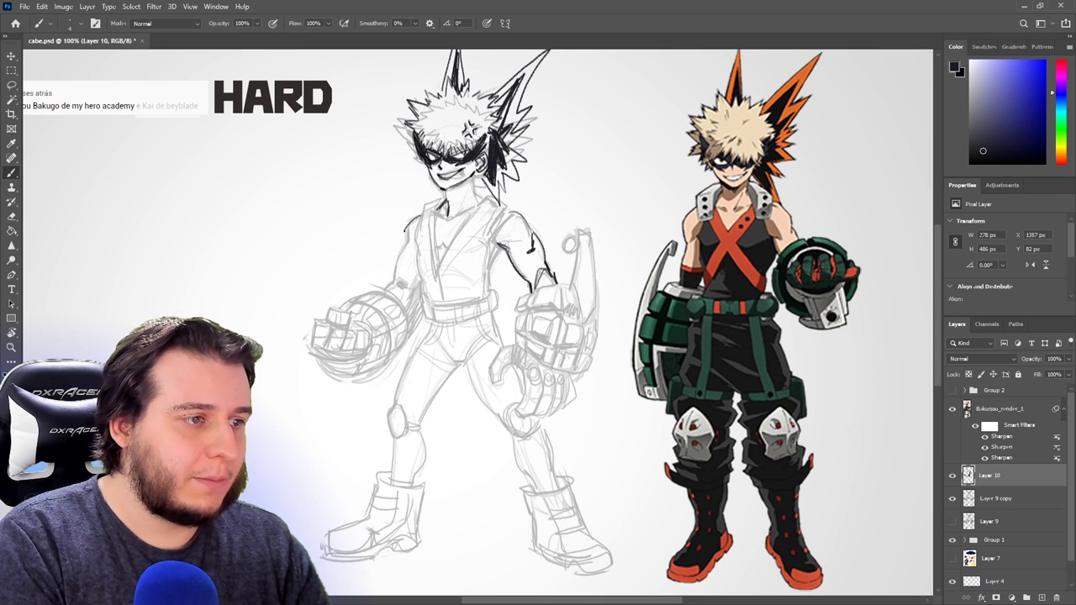
drag(404, 247, 403, 311)
drag(421, 265, 389, 301)
mouse_move(542, 256)
mouse_down()
mouse_move(516, 274)
mouse_move(530, 293)
mouse_up()
Draw the crossed X bands on the chest and hatch the dark areas of the top around them.
drag(432, 218, 443, 252)
drag(474, 208, 436, 252)
drag(434, 217, 447, 257)
drag(469, 215, 447, 244)
mouse_move(441, 249)
mouse_down()
mouse_move(447, 259)
mouse_move(424, 298)
mouse_move(478, 300)
mouse_move(481, 289)
mouse_up()
drag(481, 225, 424, 272)
drag(419, 225, 426, 268)
drag(442, 268, 432, 303)
mouse_move(443, 270)
mouse_down()
mouse_move(410, 287)
mouse_move(441, 304)
mouse_up()
drag(449, 278, 445, 301)
drag(472, 242, 454, 259)
drag(476, 245, 460, 269)
drag(504, 249, 481, 290)
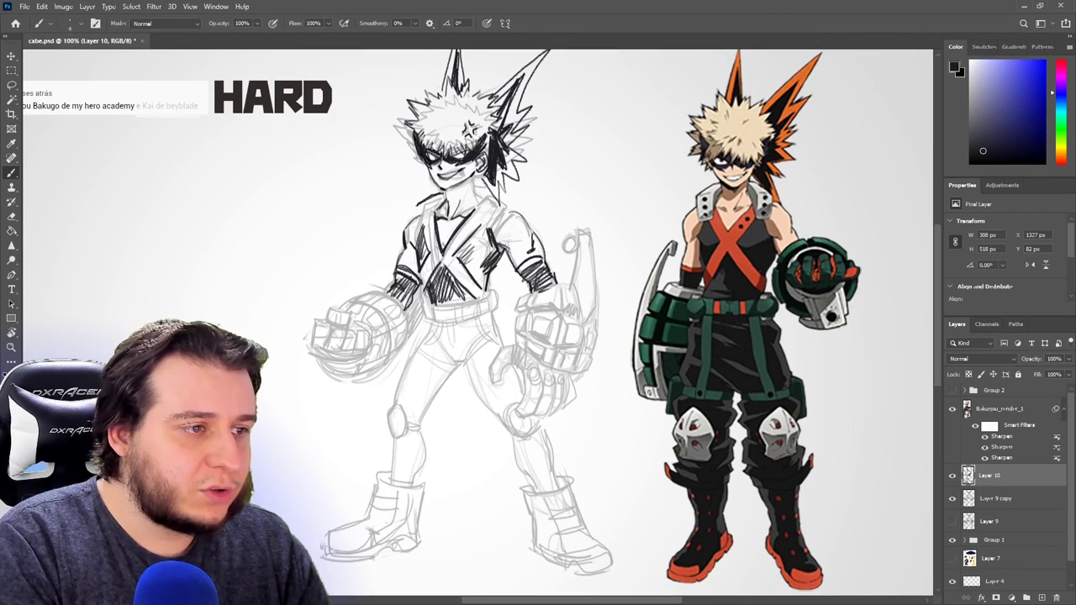
Draw two collar flaps with stud holes on the shoulders and touch up the neck line.
drag(436, 203, 417, 213)
drag(474, 203, 461, 226)
drag(437, 224, 418, 231)
drag(491, 187, 472, 224)
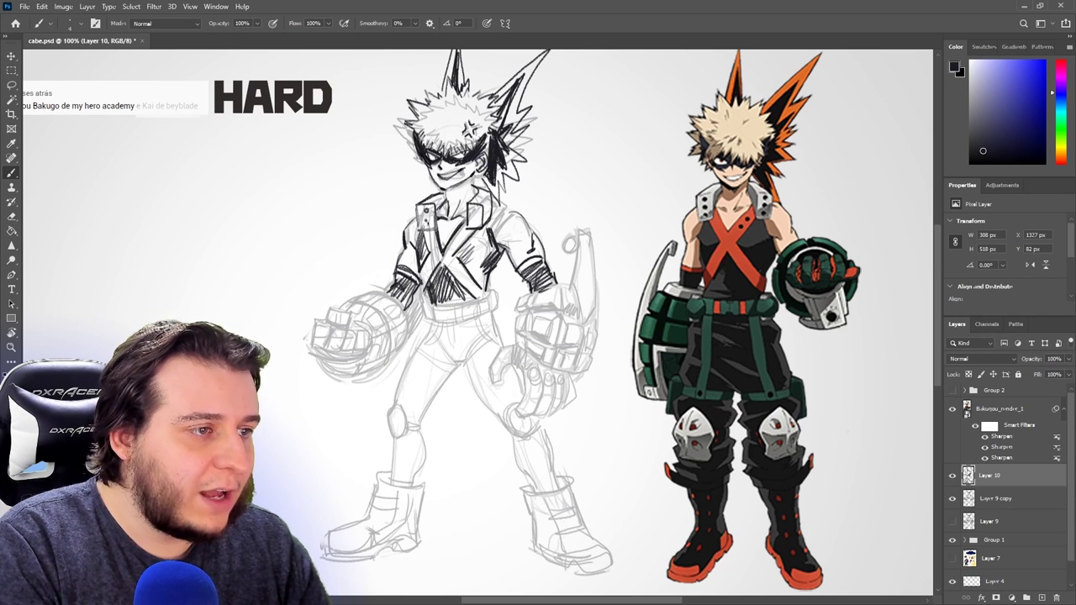
click(476, 222)
key(e)
drag(426, 209, 428, 225)
key(b)
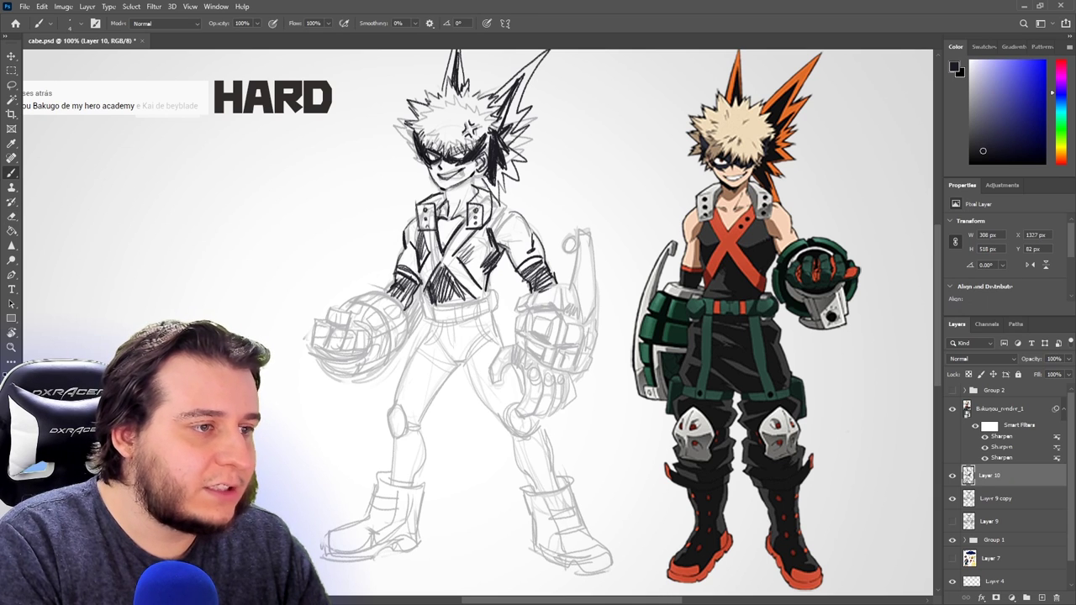
drag(444, 193, 471, 178)
Outline the lowered gauntlet with its wrist cuff and long side lever, undoing and erasing misplaced strokes.
drag(531, 290, 548, 269)
mouse_move(549, 269)
mouse_down()
mouse_move(541, 283)
mouse_move(583, 279)
mouse_up()
mouse_move(576, 266)
mouse_down()
mouse_move(587, 279)
mouse_move(528, 345)
mouse_up()
mouse_move(582, 287)
mouse_down()
mouse_move(601, 343)
mouse_move(593, 382)
mouse_up()
mouse_move(531, 338)
mouse_down()
mouse_move(542, 389)
mouse_move(524, 353)
mouse_move(520, 367)
mouse_up()
key(ctrl+z)
key(ctrl+z)
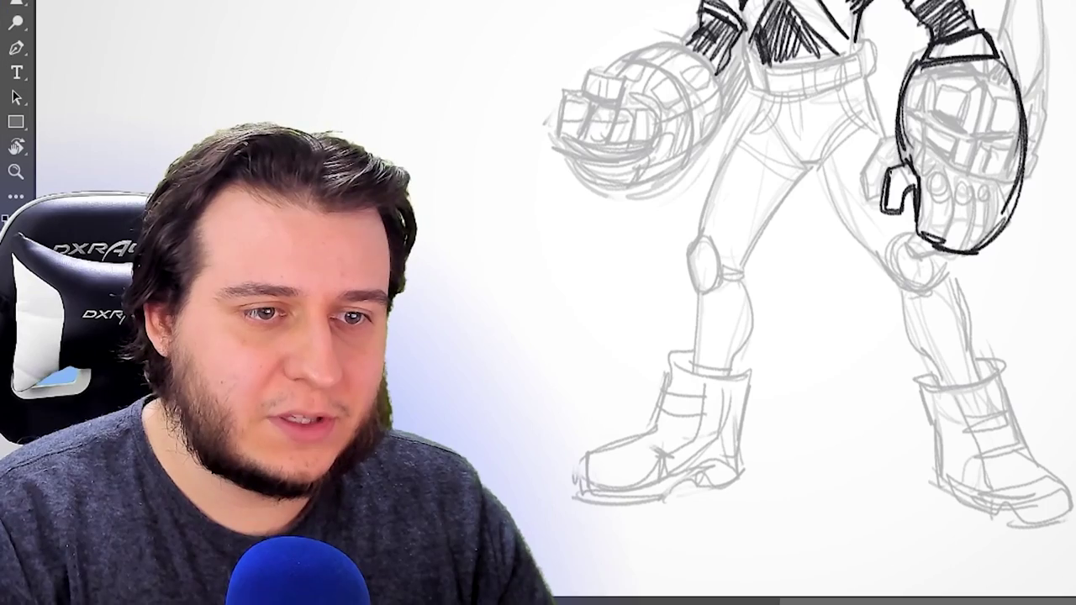
mouse_move(556, 391)
mouse_down()
mouse_move(602, 392)
mouse_move(621, 352)
mouse_move(613, 227)
mouse_move(573, 385)
mouse_up()
drag(602, 250, 574, 386)
key(e)
mouse_move(601, 294)
mouse_down()
mouse_move(581, 378)
mouse_move(580, 368)
mouse_move(567, 391)
mouse_up()
key(b)
Divide the lowered gauntlet into grenade-like segments with thick horizontal and vertical lines.
drag(538, 359, 579, 367)
drag(529, 326, 585, 338)
drag(530, 308, 594, 306)
mouse_move(533, 304)
mouse_down()
mouse_move(599, 304)
mouse_move(555, 387)
mouse_up()
mouse_move(563, 281)
mouse_down()
mouse_move(551, 387)
mouse_move(538, 362)
mouse_move(535, 384)
mouse_up()
drag(528, 304, 572, 307)
drag(569, 282, 557, 380)
drag(568, 306, 555, 391)
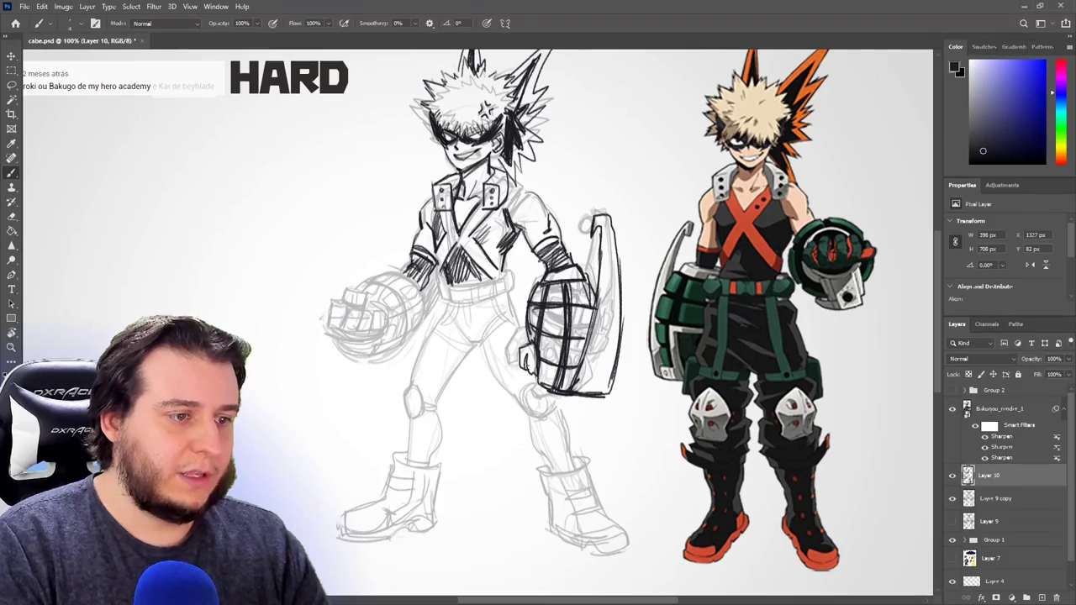
Draw the thumb beside the lowered gauntlet and the belt with its buckle and round side pouches.
drag(527, 345, 523, 377)
mouse_move(533, 359)
mouse_down()
mouse_move(528, 378)
mouse_move(539, 388)
mouse_move(527, 375)
mouse_up()
key(e)
key(b)
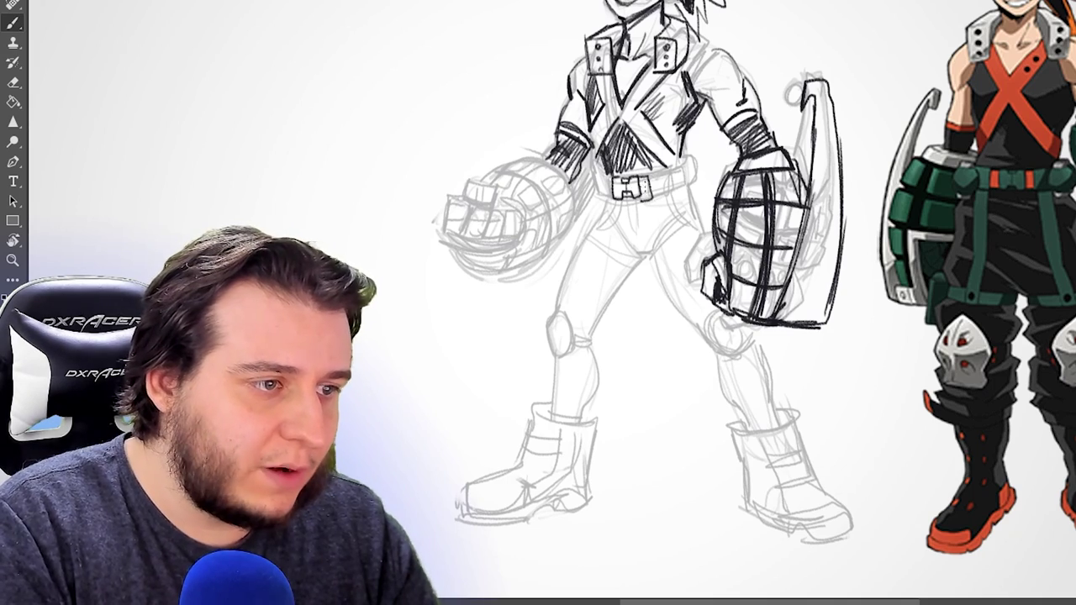
Outline the baggy trousers with folds and pointed, flared cuffs below the knees.
drag(438, 308, 423, 342)
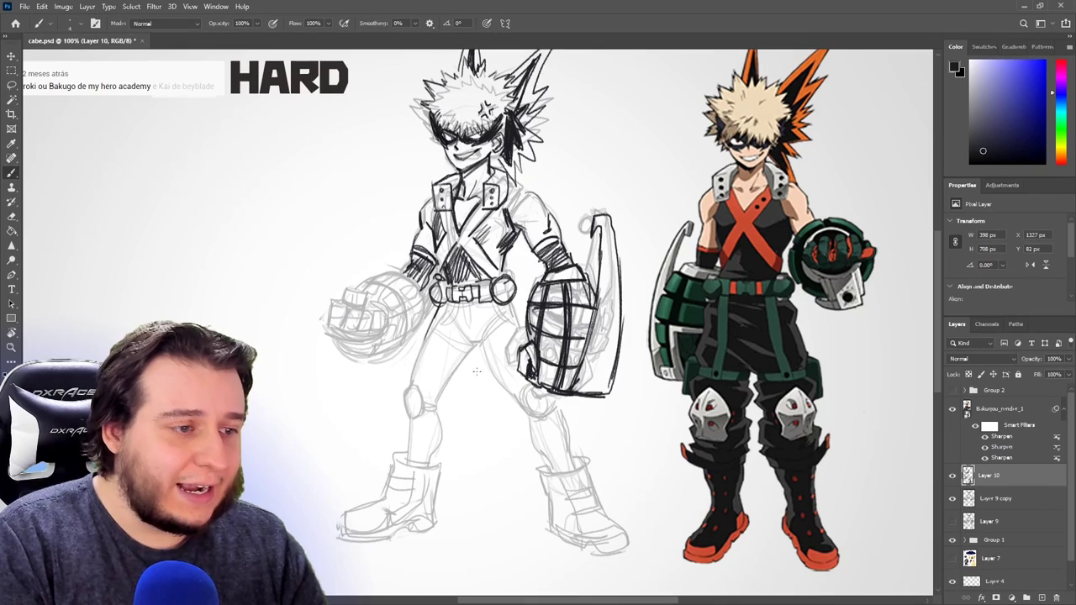
mouse_move(493, 371)
mouse_down()
mouse_move(448, 355)
mouse_move(496, 374)
mouse_move(439, 402)
mouse_move(456, 430)
mouse_move(400, 448)
mouse_move(388, 421)
mouse_move(410, 410)
mouse_move(415, 434)
mouse_up()
mouse_move(521, 403)
mouse_down()
mouse_move(527, 447)
mouse_move(575, 397)
mouse_up()
mouse_move(570, 412)
mouse_down()
mouse_move(573, 430)
mouse_move(585, 431)
mouse_up()
drag(446, 324, 526, 404)
mouse_move(427, 329)
mouse_down()
mouse_move(412, 370)
mouse_move(418, 397)
mouse_up()
drag(444, 375, 467, 379)
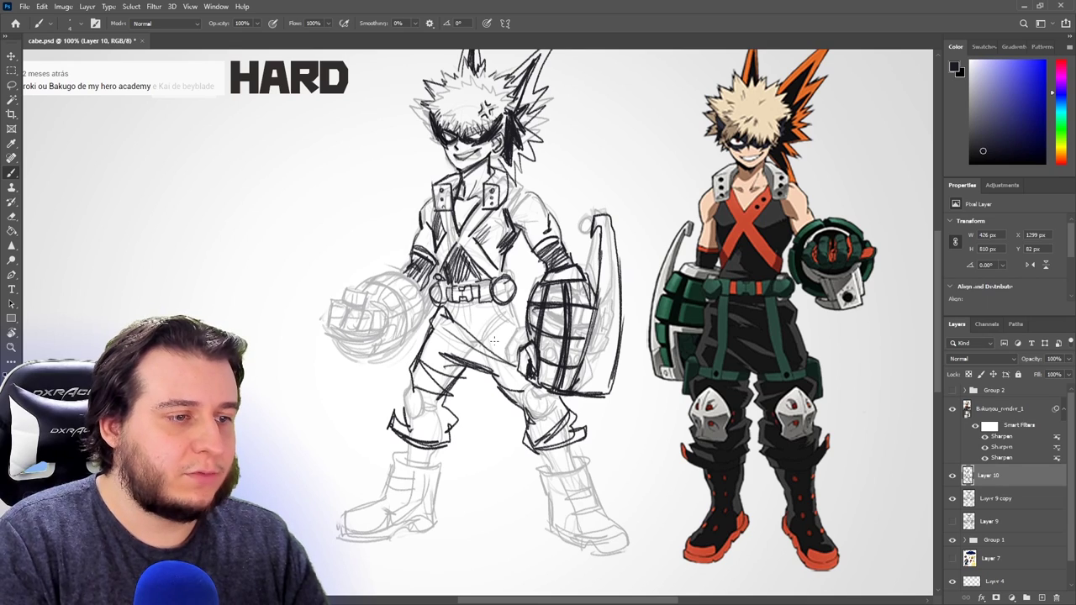
Add the vertical straps and thigh bands to the trousers and draw the skull-like knee guards.
drag(506, 305, 518, 328)
mouse_move(519, 321)
mouse_down()
mouse_move(490, 336)
mouse_move(525, 337)
mouse_up()
drag(458, 308, 496, 316)
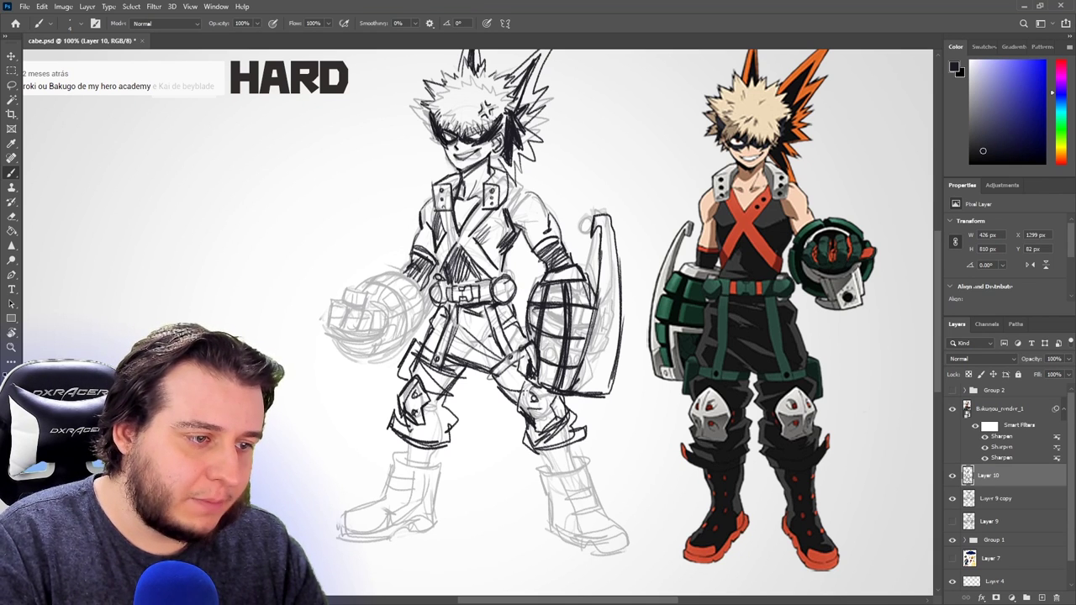
drag(545, 395, 551, 418)
Draw the tall boots with toe caps and thick soles in dark lines below the trouser cuffs.
scroll(546, 412, down, 1)
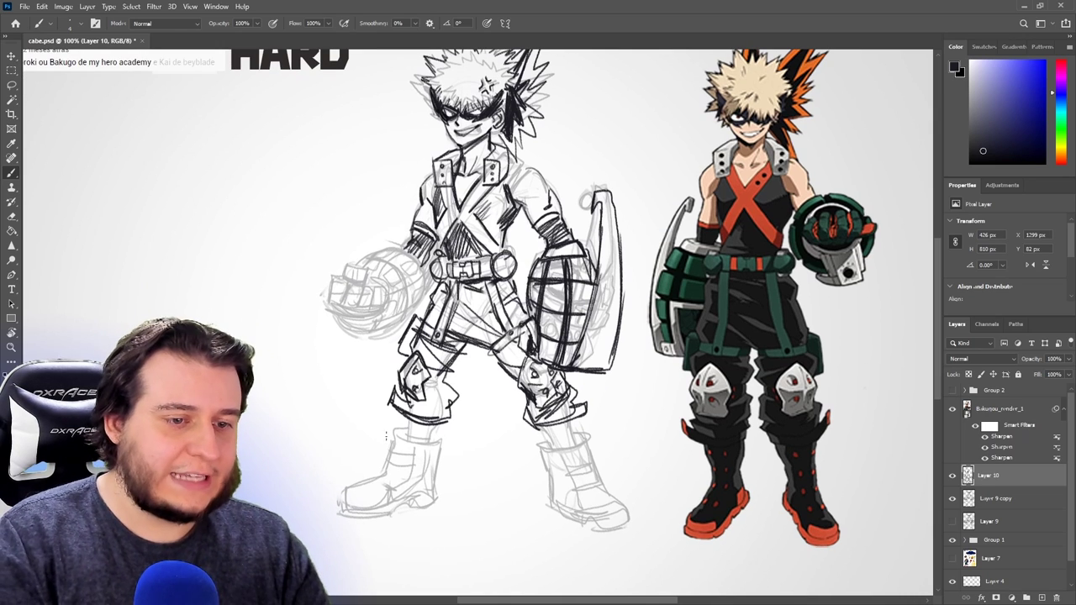
drag(446, 421, 427, 486)
drag(410, 415, 400, 479)
drag(538, 431, 570, 488)
drag(581, 415, 599, 493)
mouse_move(396, 479)
mouse_down()
mouse_move(344, 510)
mouse_move(382, 512)
mouse_move(402, 454)
mouse_up()
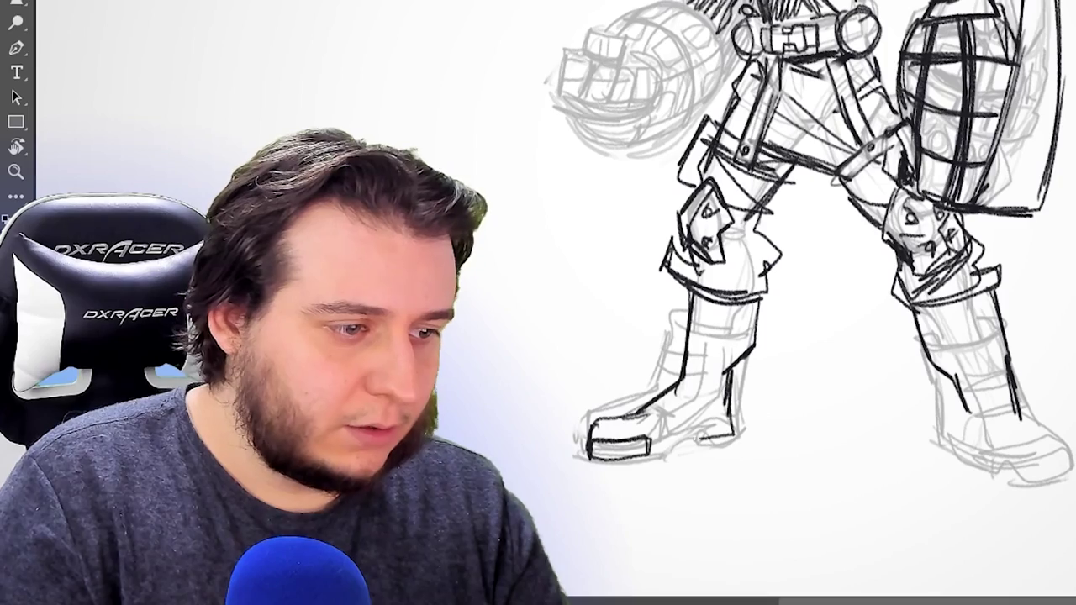
drag(383, 510, 433, 503)
drag(340, 523, 407, 514)
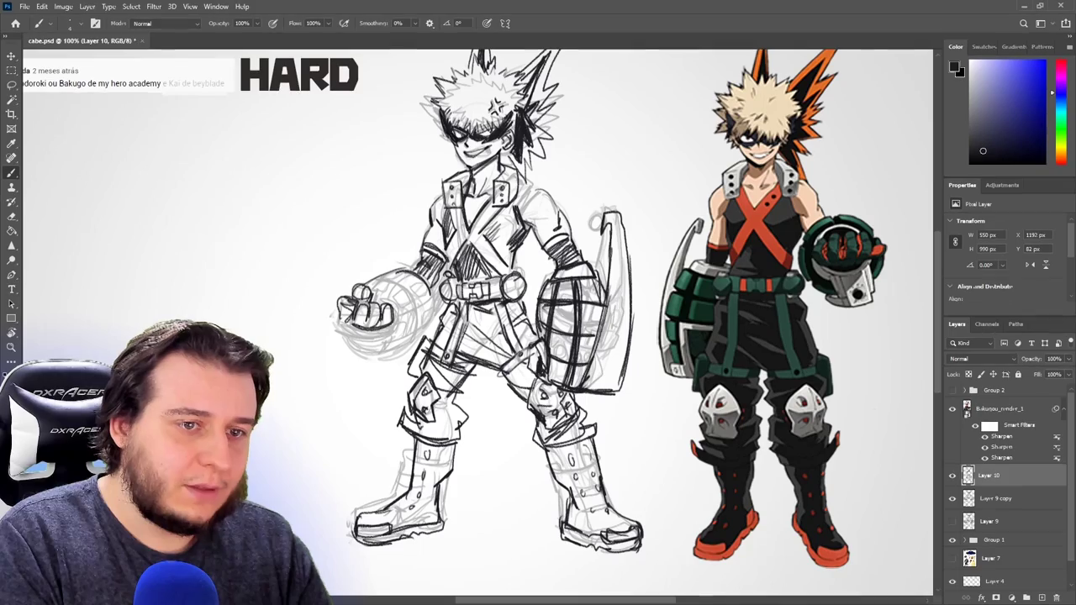
Outline the round grenade gauntlet around the raised fist with dark curved lines, following the reference image.
mouse_move(340, 333)
mouse_down()
mouse_move(387, 321)
mouse_move(355, 325)
mouse_move(359, 370)
mouse_up()
drag(386, 338, 384, 368)
mouse_move(358, 370)
mouse_down()
mouse_move(383, 370)
mouse_move(372, 363)
mouse_up()
mouse_move(363, 345)
mouse_down()
mouse_move(394, 338)
mouse_move(375, 290)
mouse_move(407, 328)
mouse_up()
mouse_move(353, 292)
mouse_down()
mouse_move(378, 271)
mouse_move(407, 348)
mouse_up()
drag(430, 303, 407, 324)
drag(432, 319, 405, 345)
mouse_move(419, 282)
mouse_down()
mouse_move(403, 295)
mouse_move(444, 296)
mouse_up()
drag(432, 317, 446, 291)
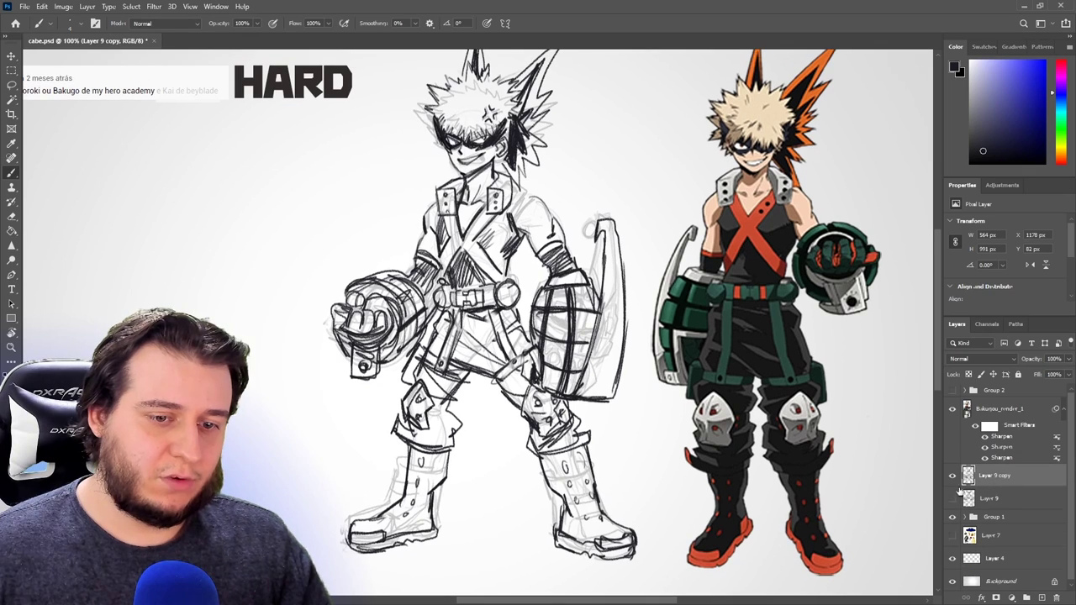
Compare the redrawn figure on Layer 9 copy with the original sketch on Layer 9 by alternating their visibility.
click(952, 499)
click(952, 498)
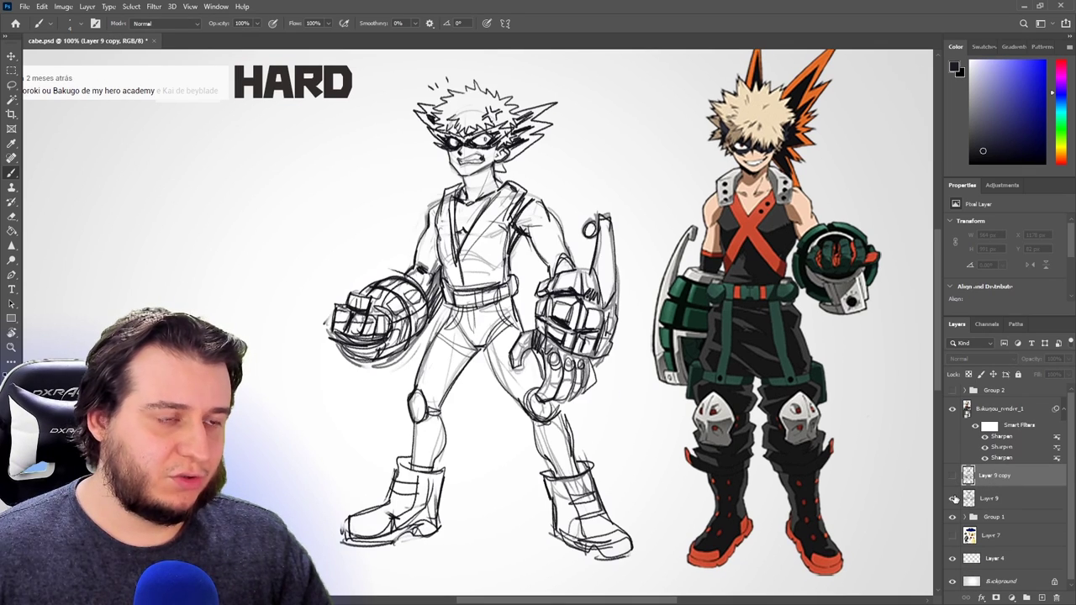
click(953, 498)
click(952, 475)
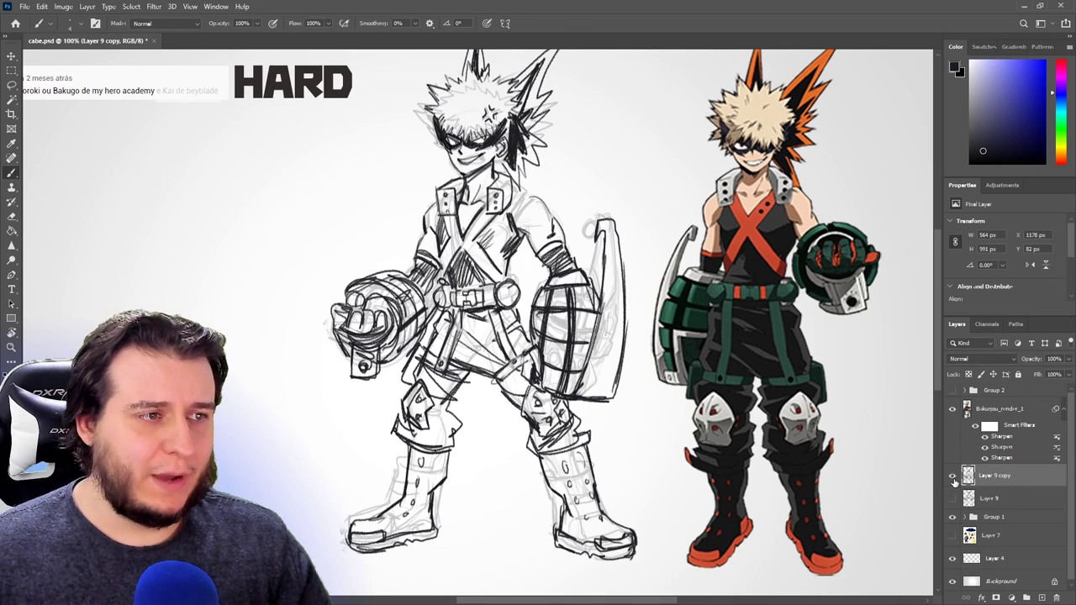
click(953, 476)
click(953, 498)
click(953, 498)
click(953, 476)
click(953, 476)
click(953, 499)
click(953, 499)
click(953, 476)
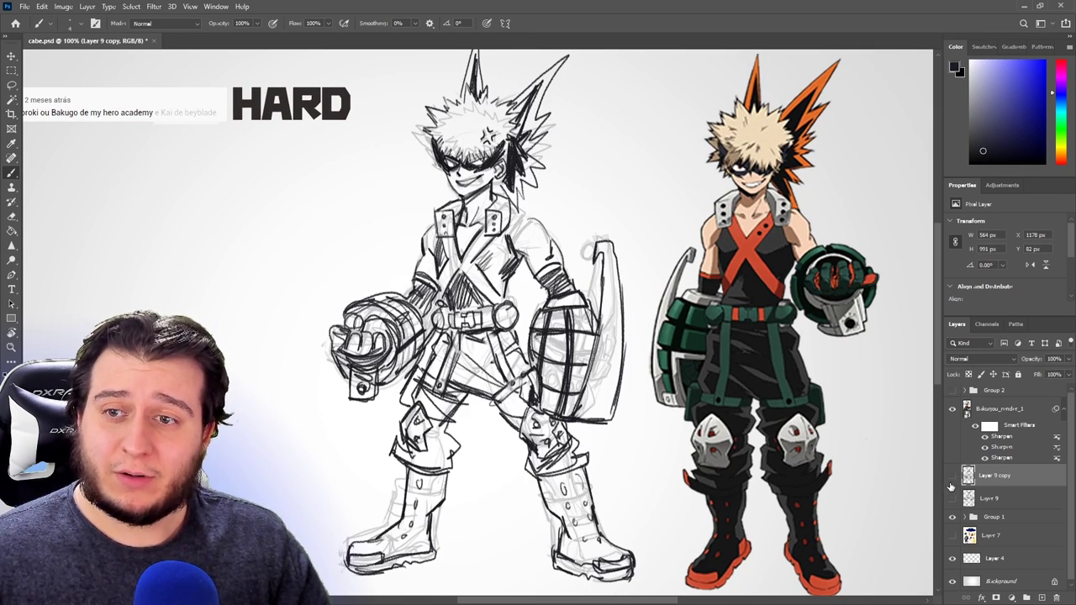
click(953, 475)
click(953, 498)
click(953, 499)
click(953, 475)
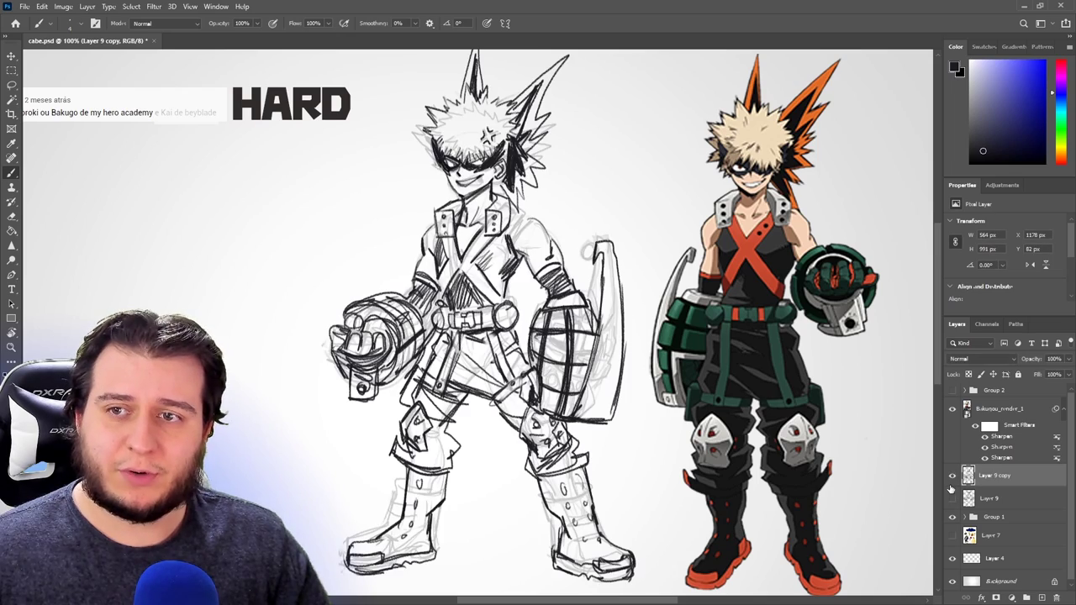
click(952, 476)
click(953, 499)
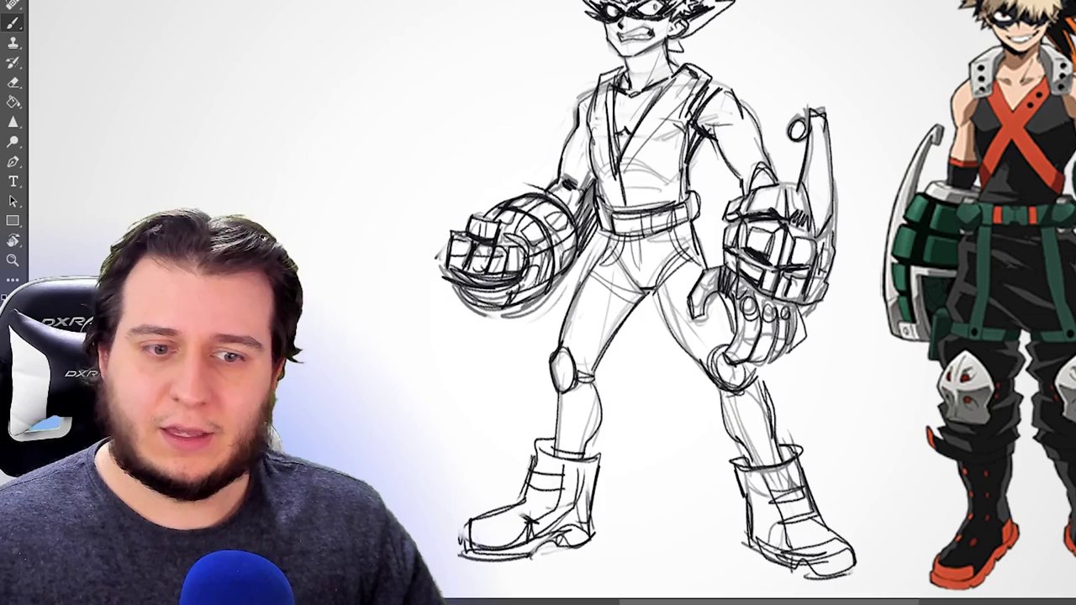